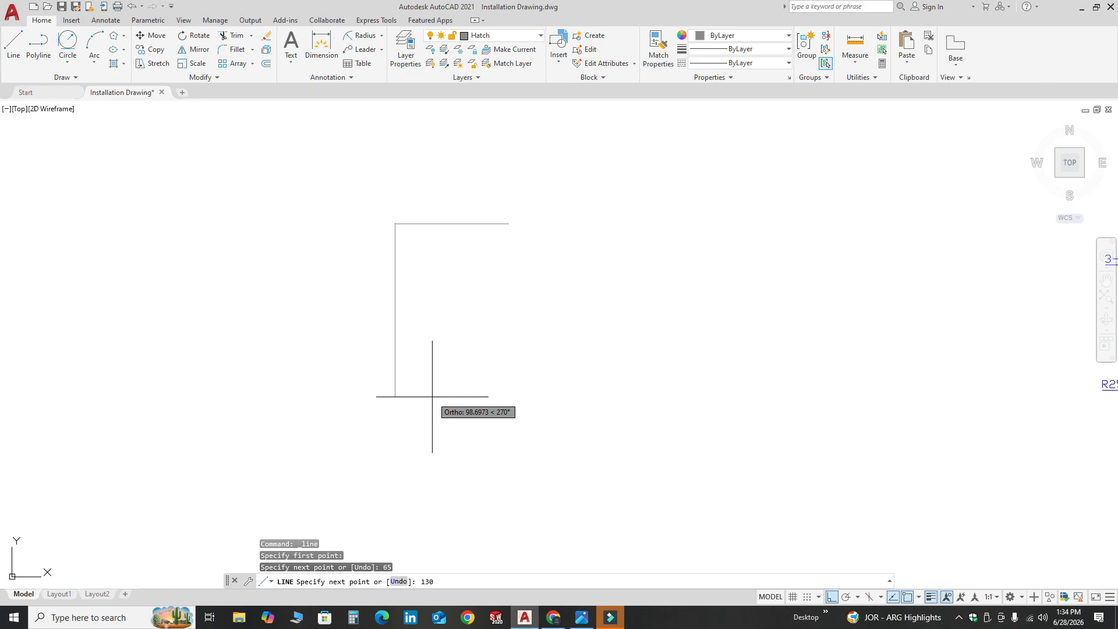
Step: Finish the construction lines with a 130-unit vertical segment running downward, and make layer 0 current
{"action": "key", "text": "Return"}
{"action": "key", "text": "Escape"}
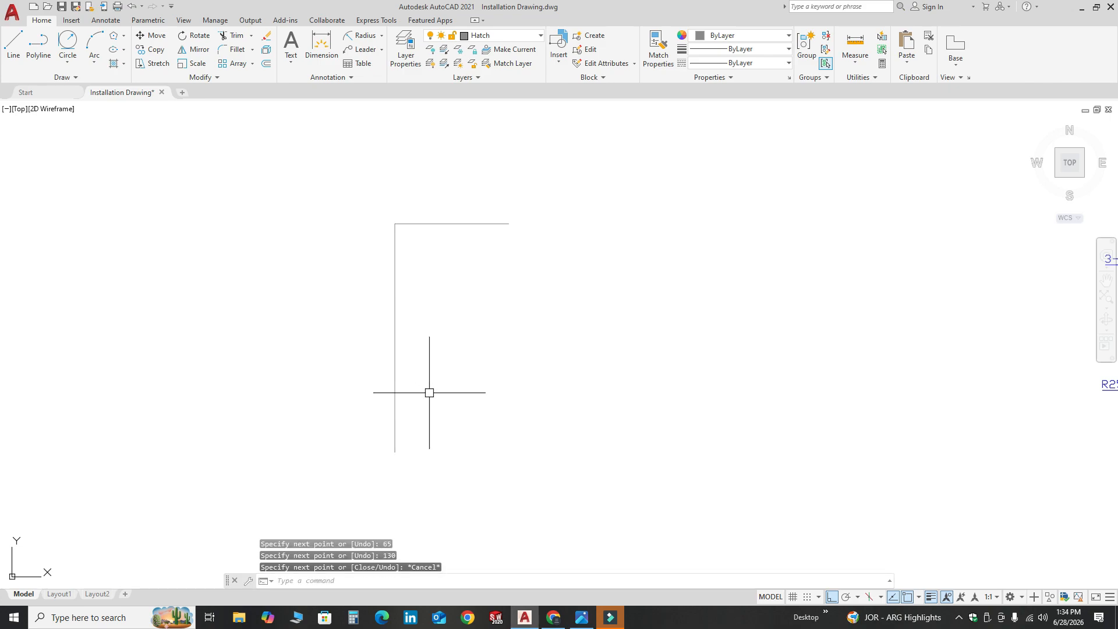
{"action": "left_click", "coordinate": [526, 35]}
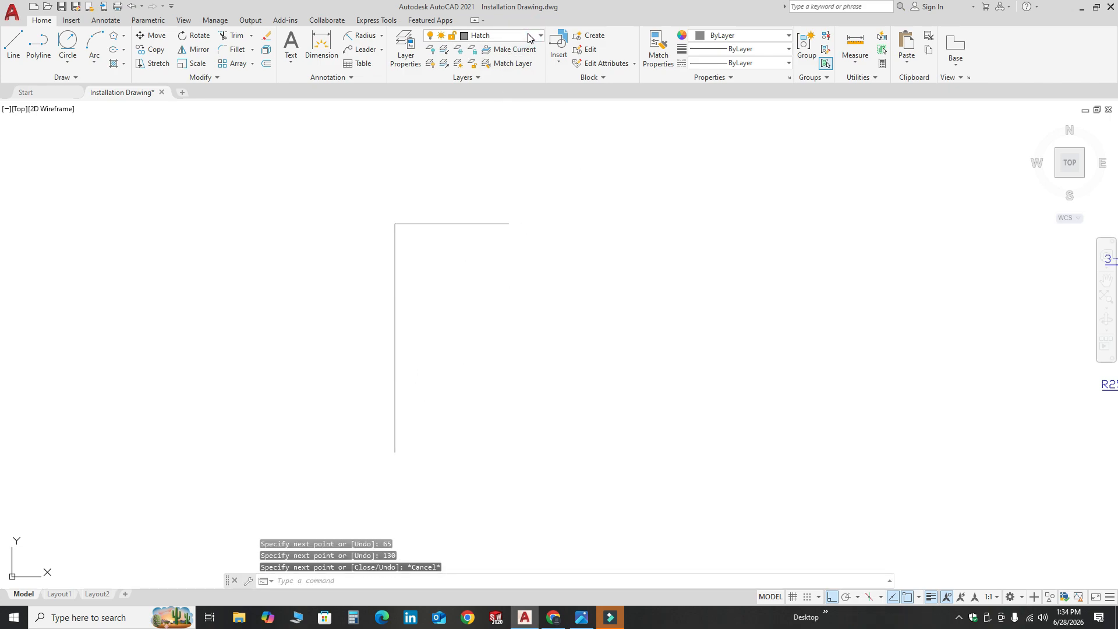
{"action": "scroll", "coordinate": [530, 70], "scroll_direction": "up", "scroll_amount": 6}
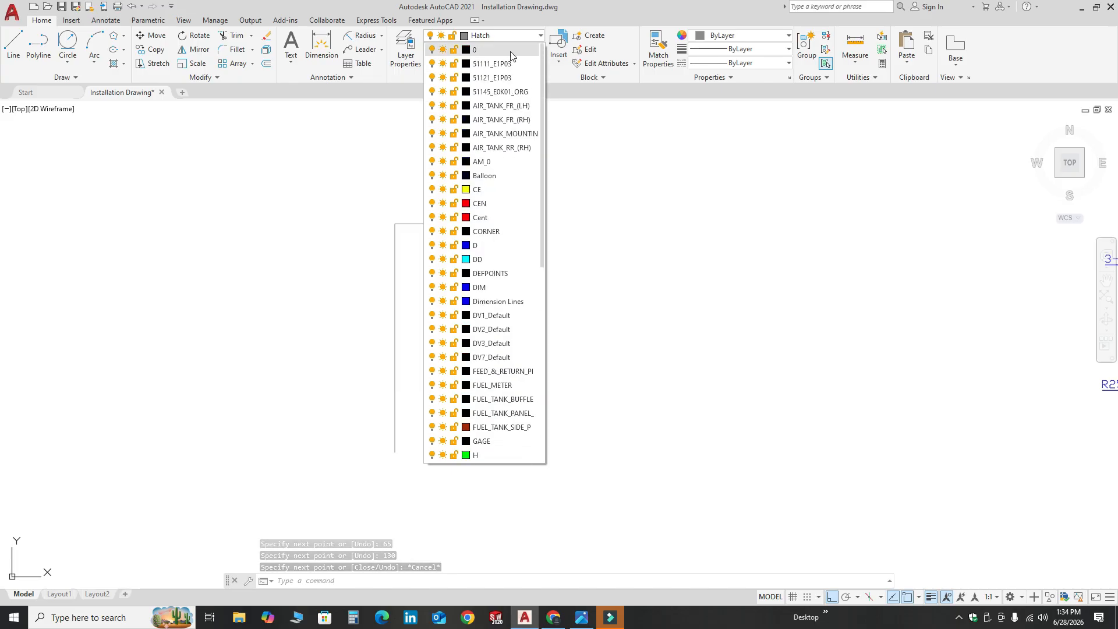
{"action": "left_click", "coordinate": [508, 49]}
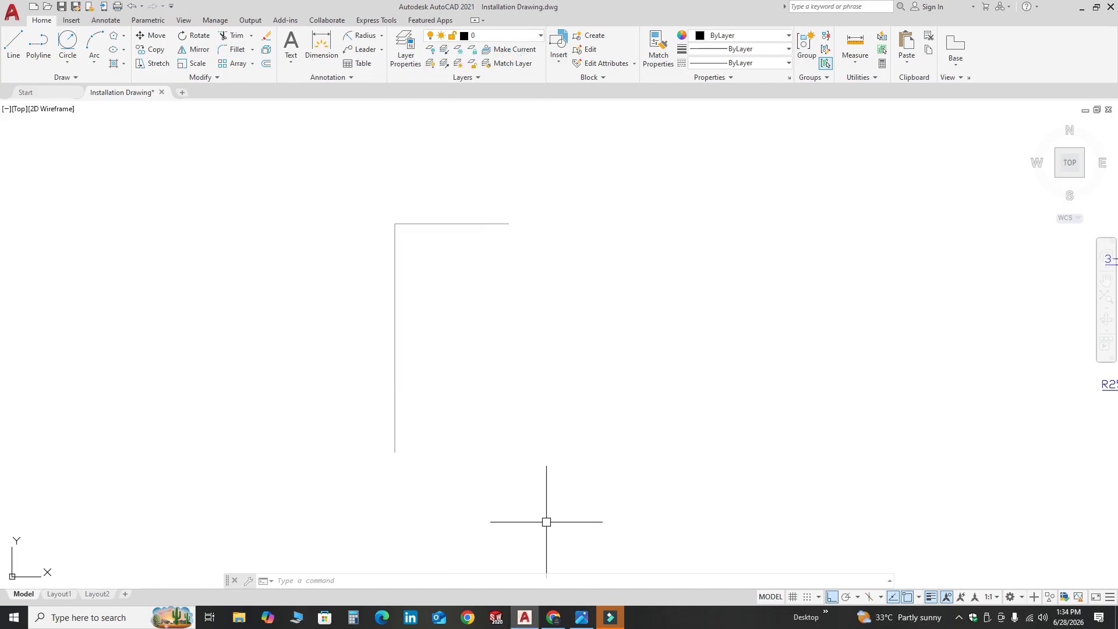
Step: Check the Locking plate reference image and draw a 25-diameter circle centred on the free end of the upper horizontal line
{"action": "left_click", "coordinate": [579, 617]}
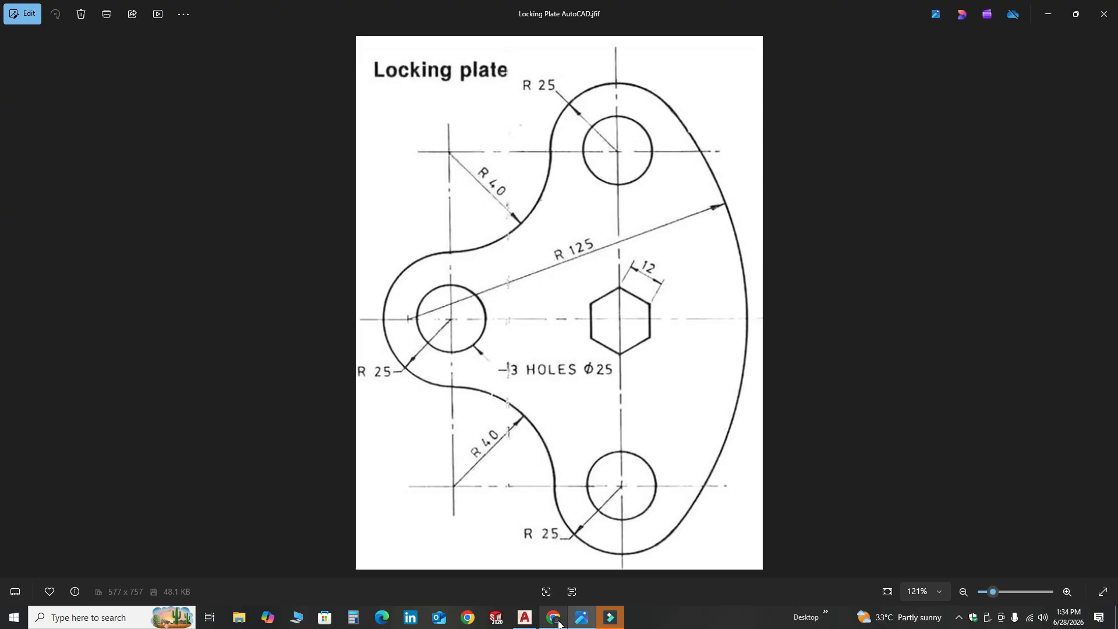
{"action": "left_click_drag", "start_coordinate": [529, 621], "coordinate": [560, 622]}
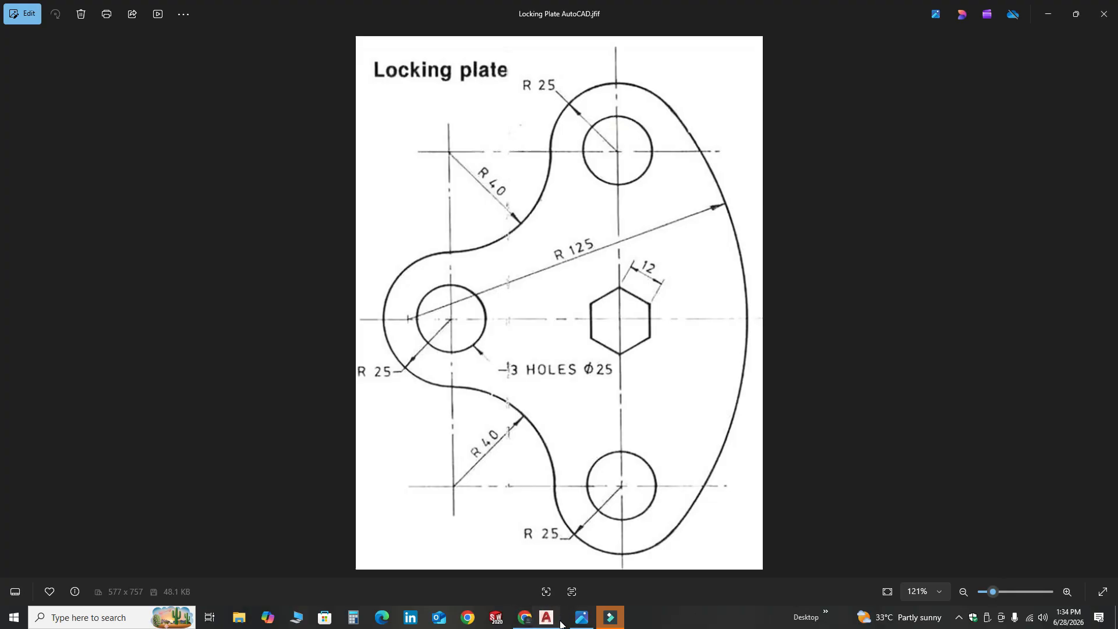
{"action": "left_click", "coordinate": [560, 621]}
{"action": "left_click", "coordinate": [67, 59]}
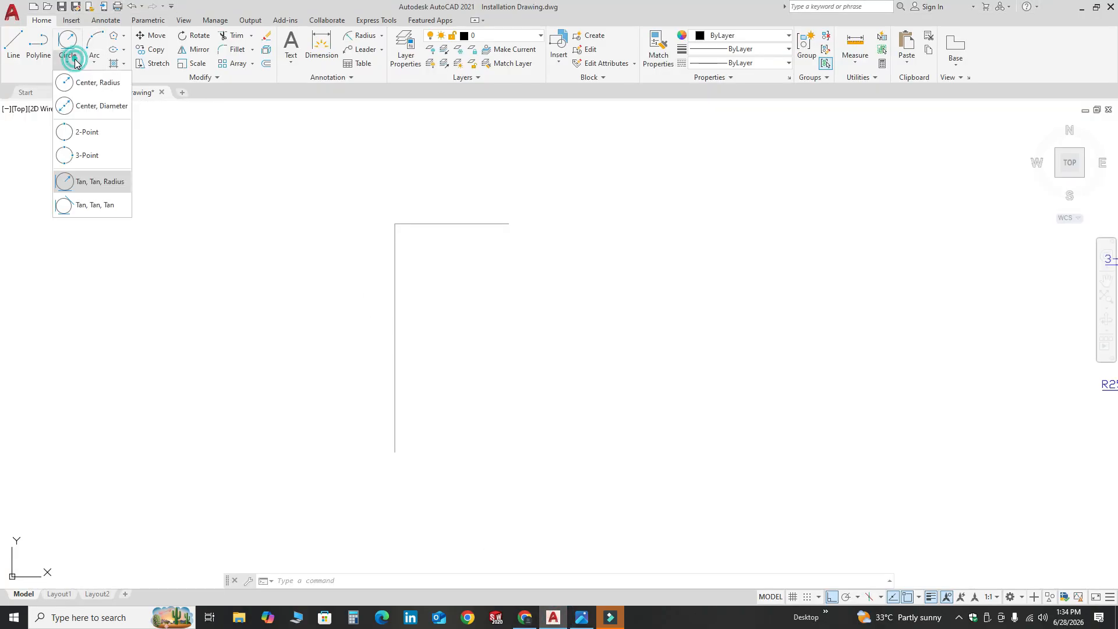
{"action": "left_click", "coordinate": [79, 109]}
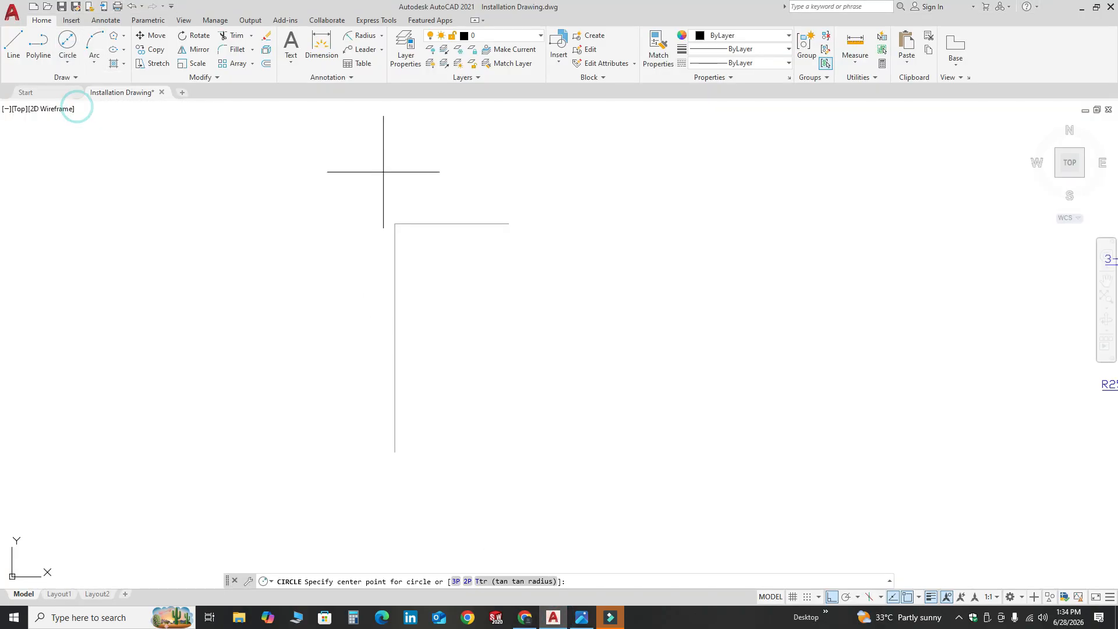
{"action": "left_click", "coordinate": [510, 223]}
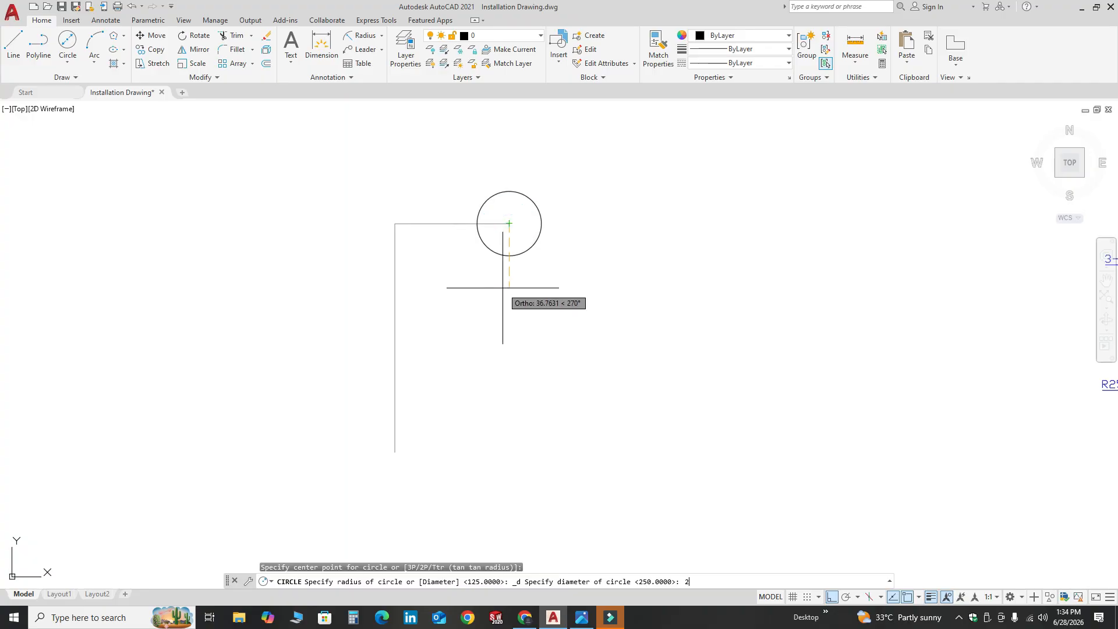
{"action": "type", "text": "25"}
{"action": "key", "text": "Return"}
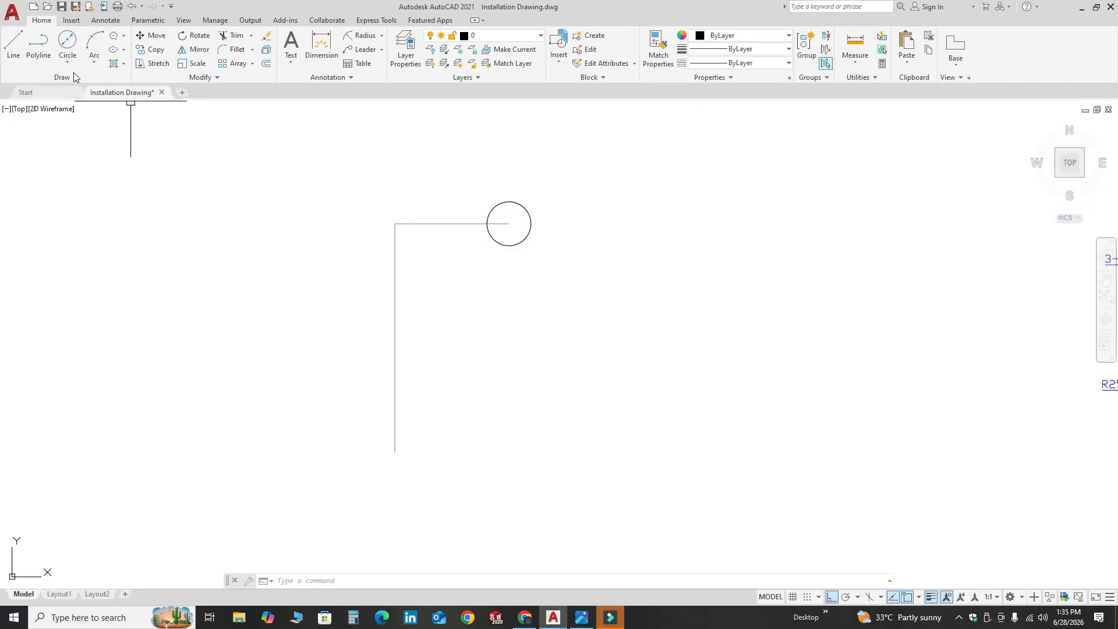
Step: Draw a 25-diameter circle centred on the midpoint of the vertical line
{"action": "left_click", "coordinate": [65, 59]}
{"action": "left_click", "coordinate": [82, 100]}
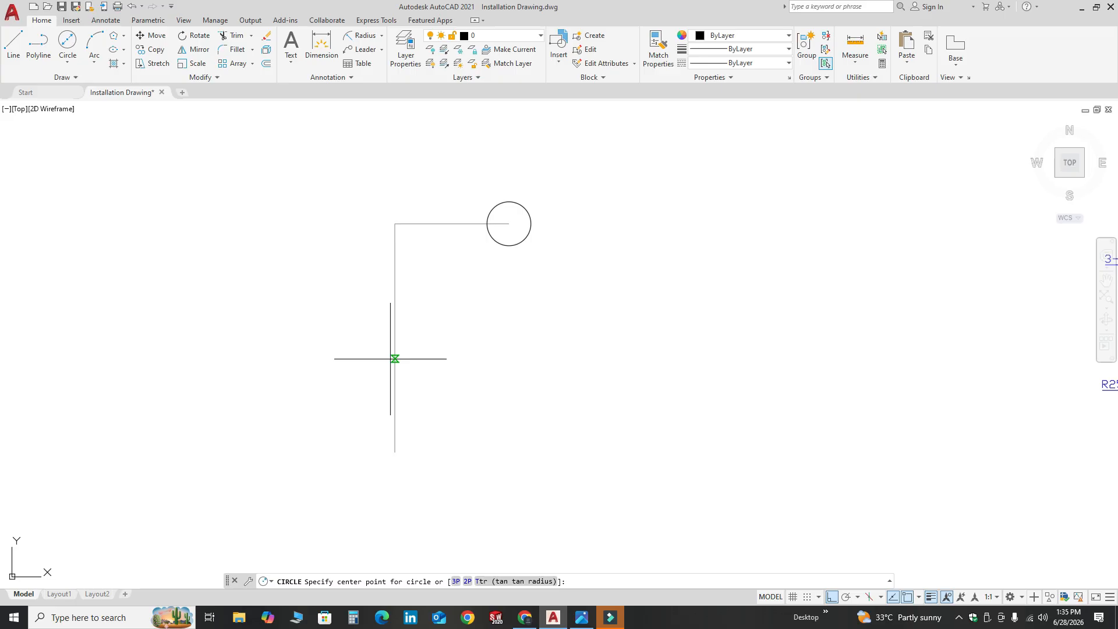
{"action": "left_click", "coordinate": [395, 337]}
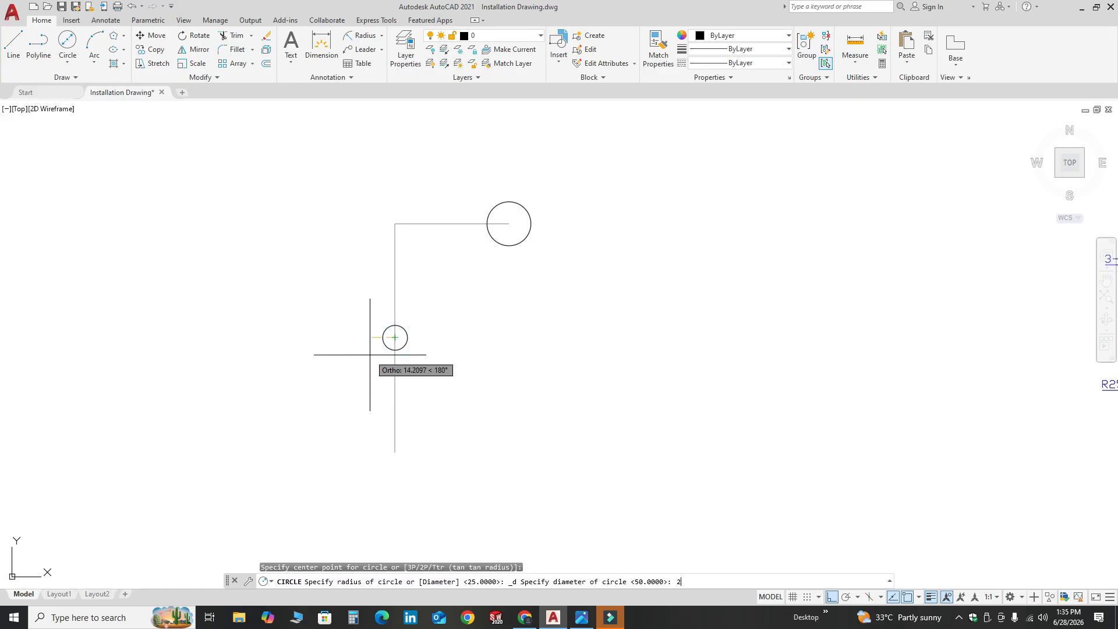
{"action": "key", "text": "Return"}
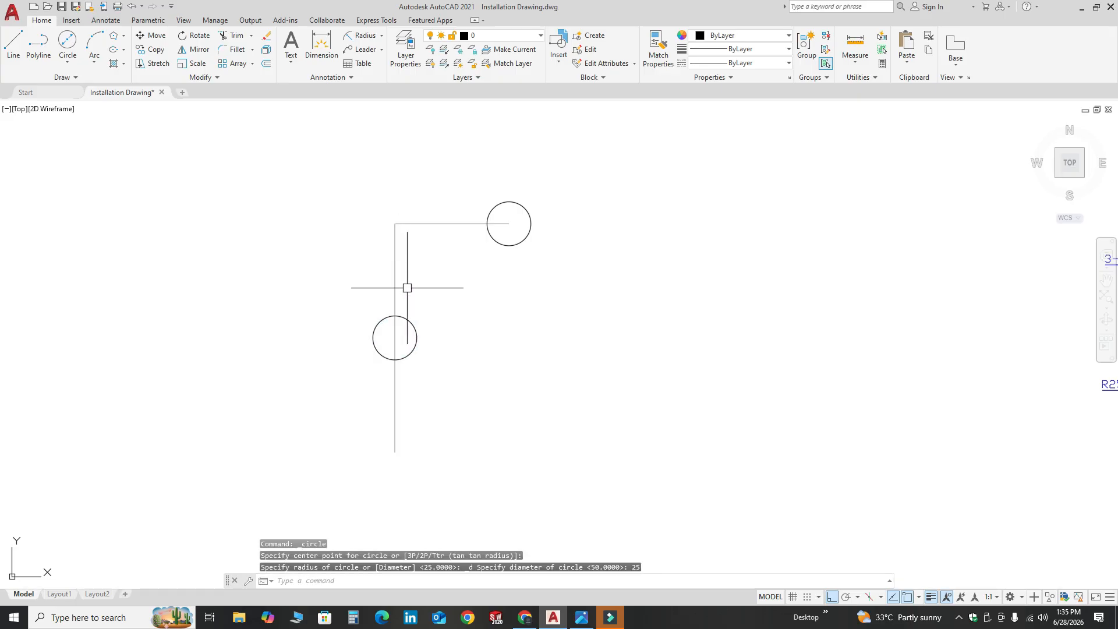
Step: Copy the upper horizontal line with its circle from the upper corner to the lower end of the vertical line
{"action": "left_click", "coordinate": [451, 250]}
{"action": "left_click", "coordinate": [414, 173]}
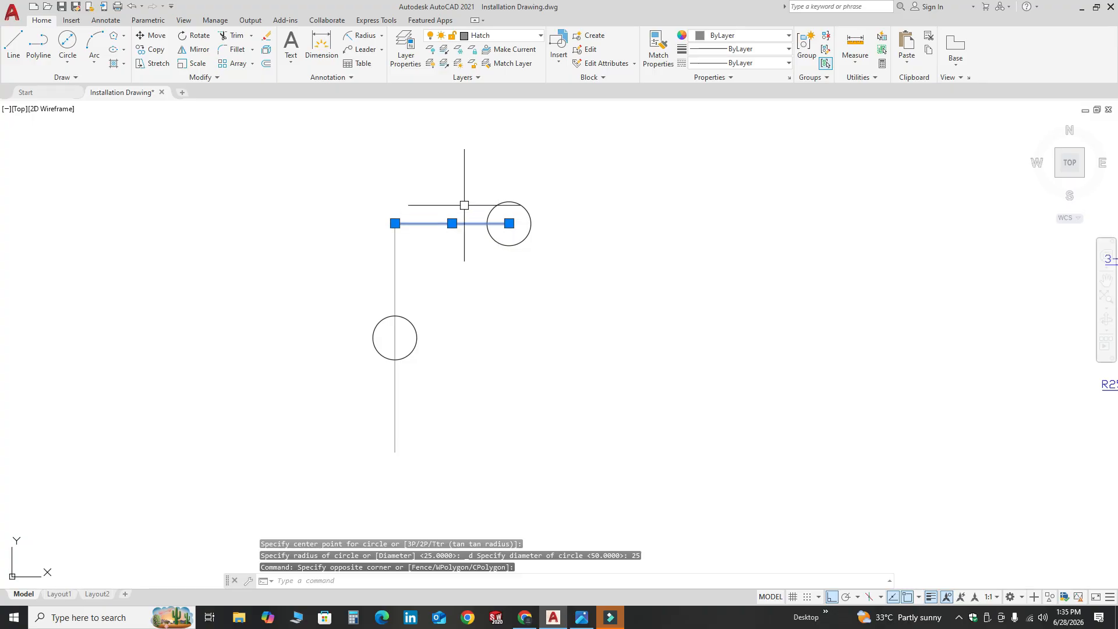
{"action": "left_click", "coordinate": [532, 268]}
{"action": "left_click", "coordinate": [439, 137]}
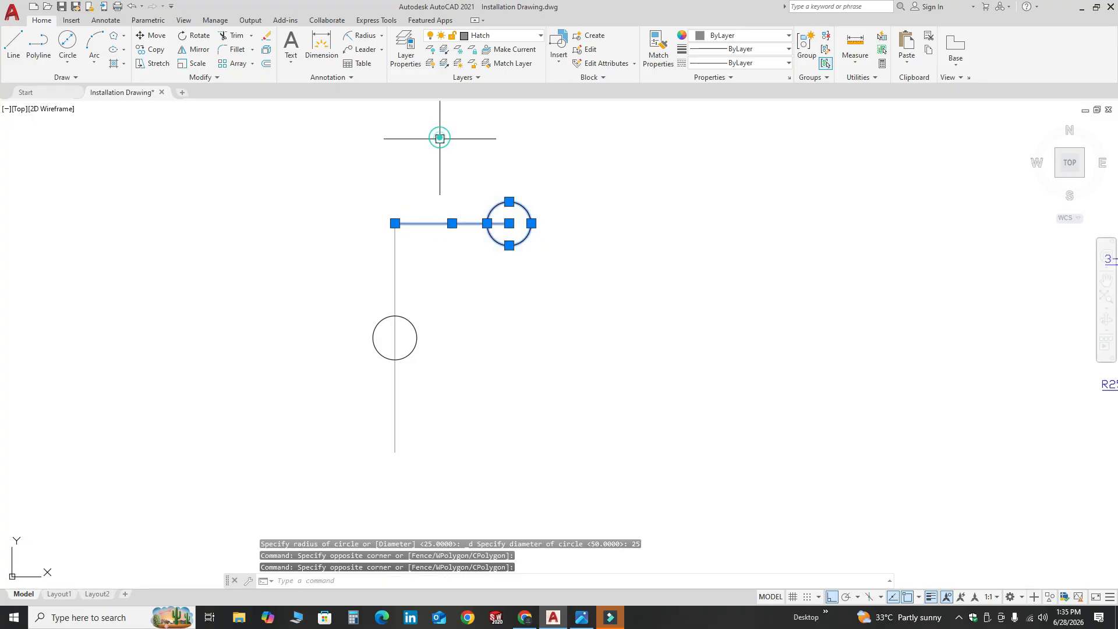
{"action": "left_click", "coordinate": [153, 49]}
{"action": "left_click", "coordinate": [395, 223]}
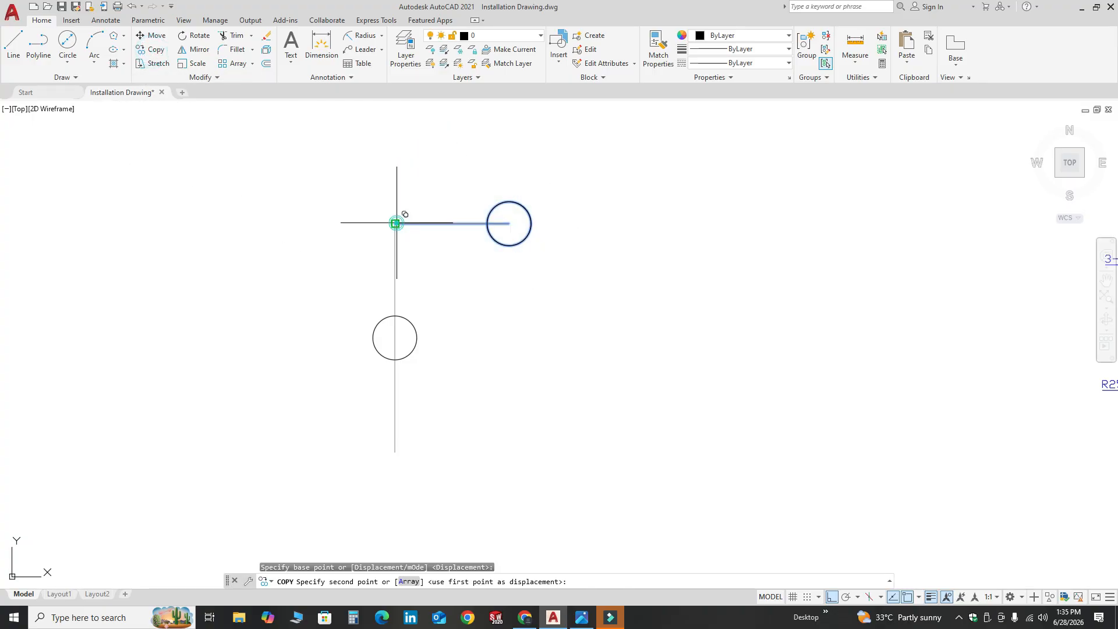
{"action": "left_click", "coordinate": [395, 452]}
{"action": "key", "text": "Return"}
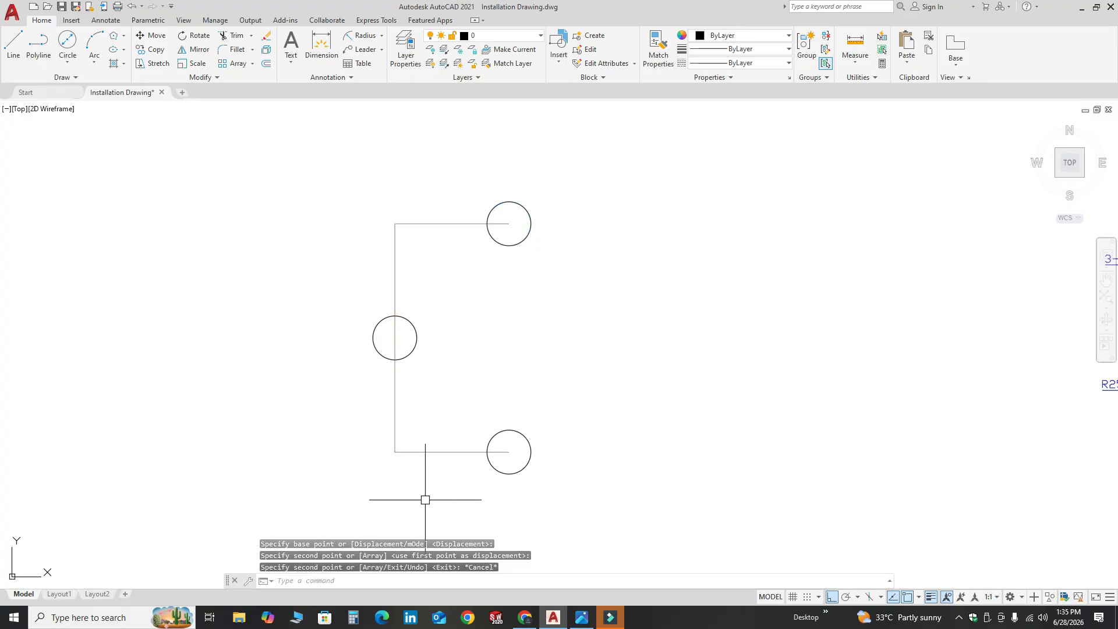
Step: Check the reference image and draw a 25-radius circle concentric with the upper hole
{"action": "left_click", "coordinate": [581, 617]}
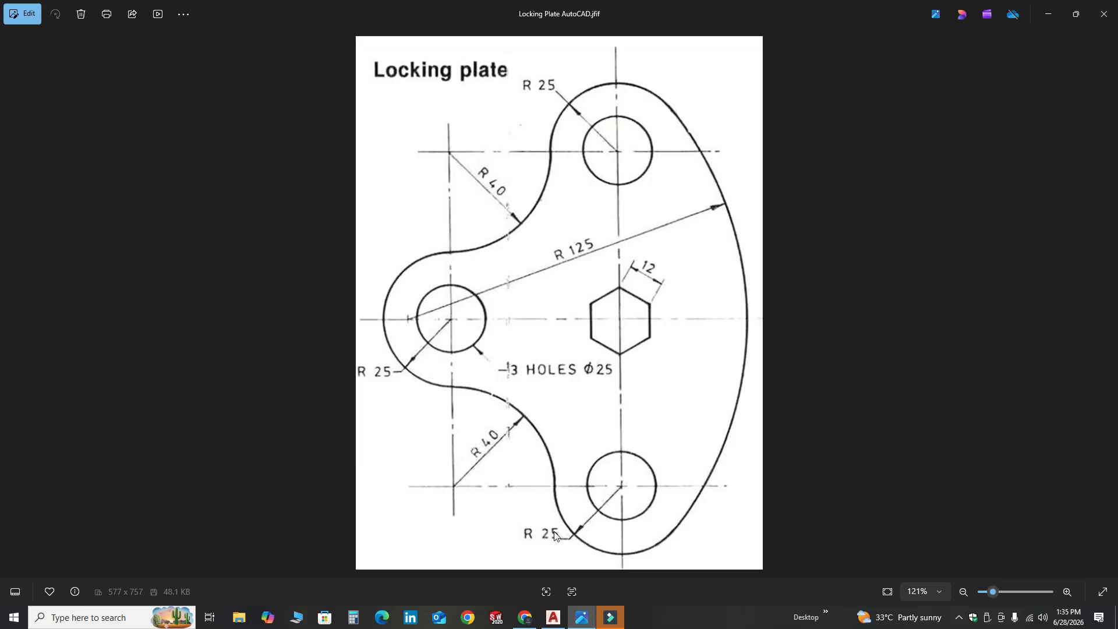
{"action": "left_click", "coordinate": [554, 617]}
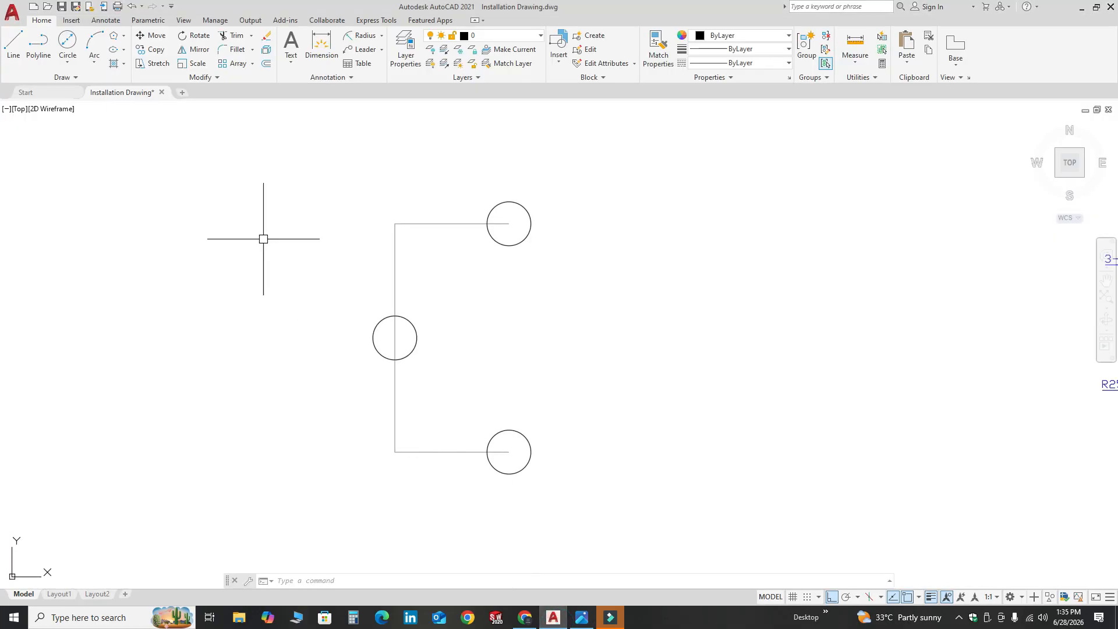
{"action": "left_click", "coordinate": [67, 61]}
{"action": "left_click", "coordinate": [89, 84]}
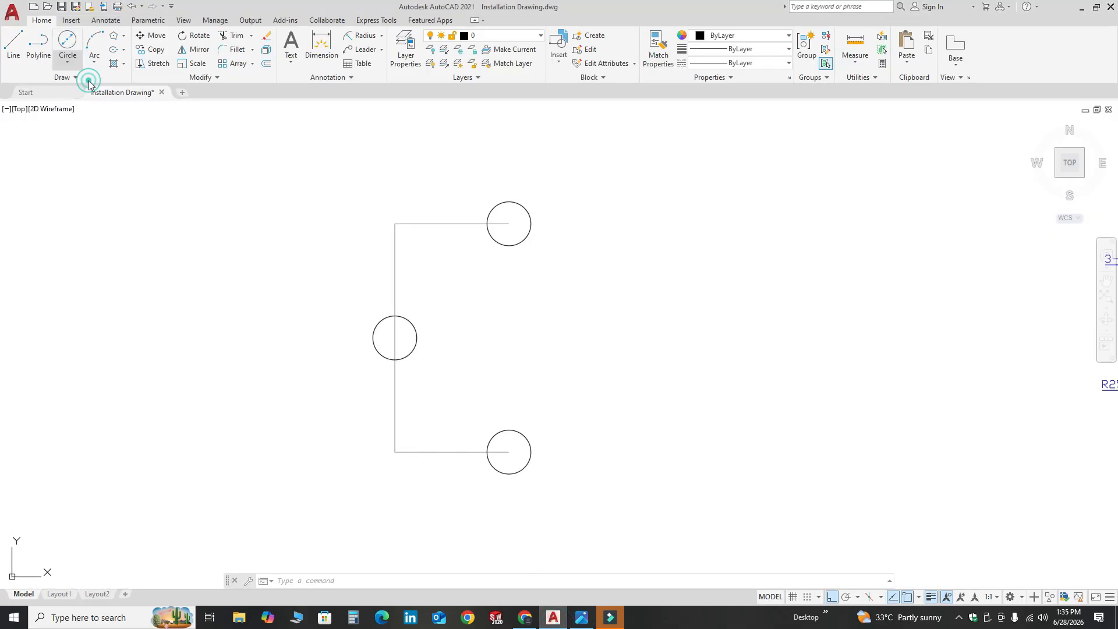
{"action": "left_click", "coordinate": [509, 223]}
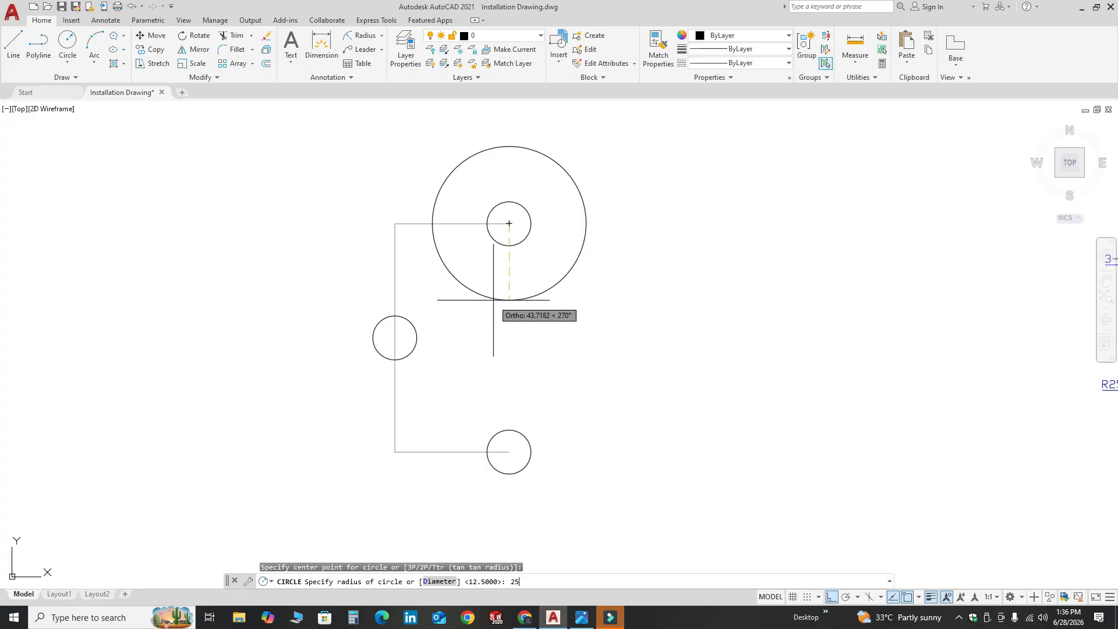
{"action": "key", "text": "Return"}
Step: Draw a 25-radius circle concentric with the hole at the vertical line's midpoint
{"action": "left_click", "coordinate": [63, 65]}
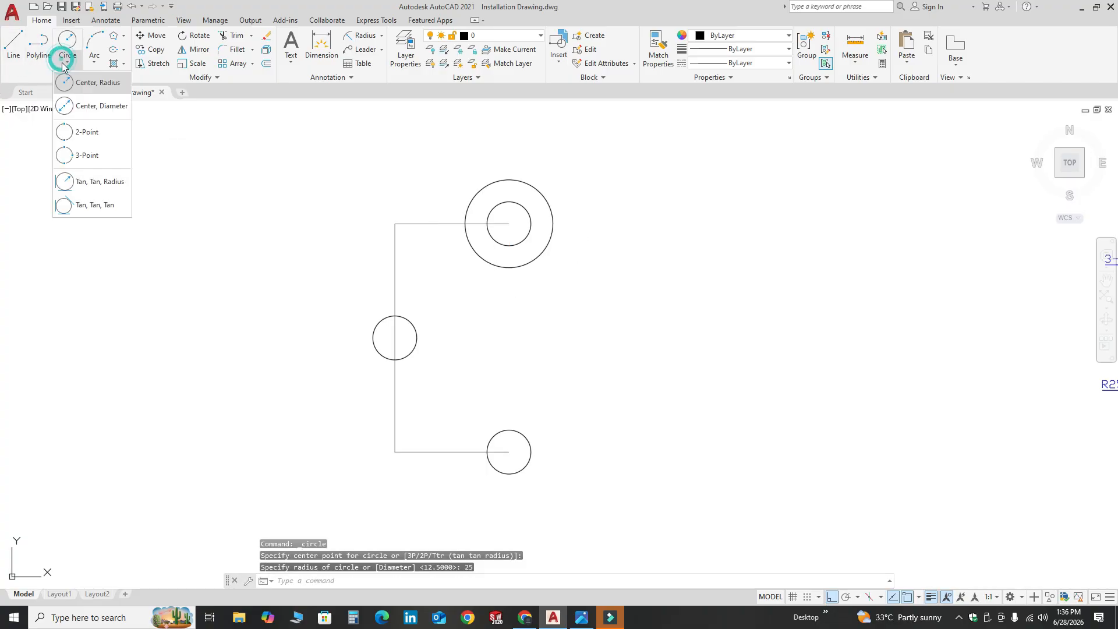
{"action": "left_click", "coordinate": [98, 87]}
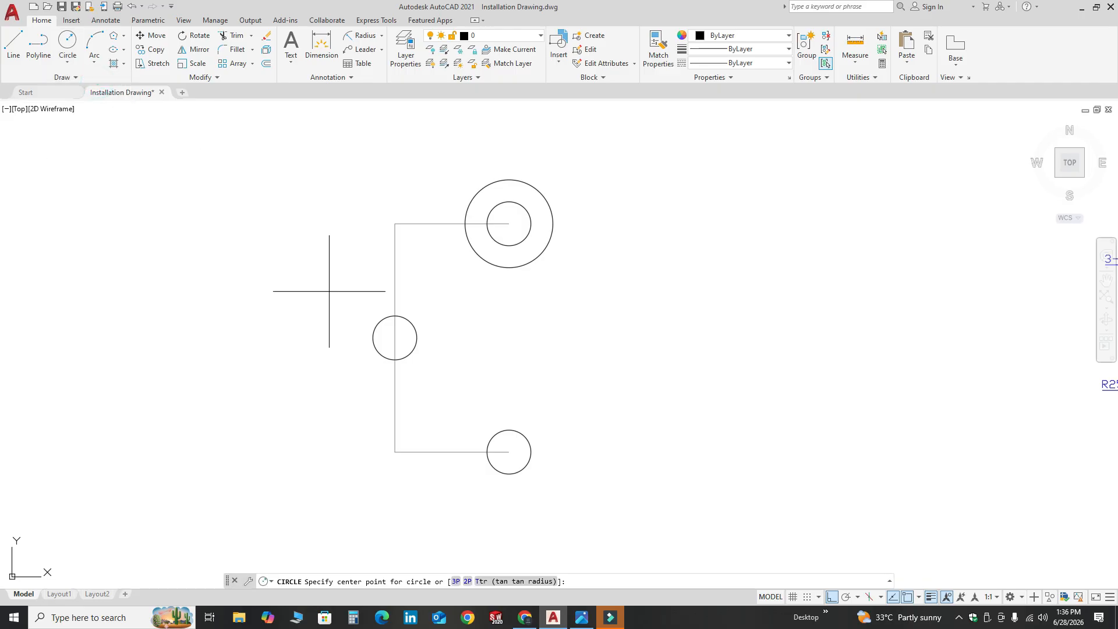
{"action": "left_click", "coordinate": [396, 339]}
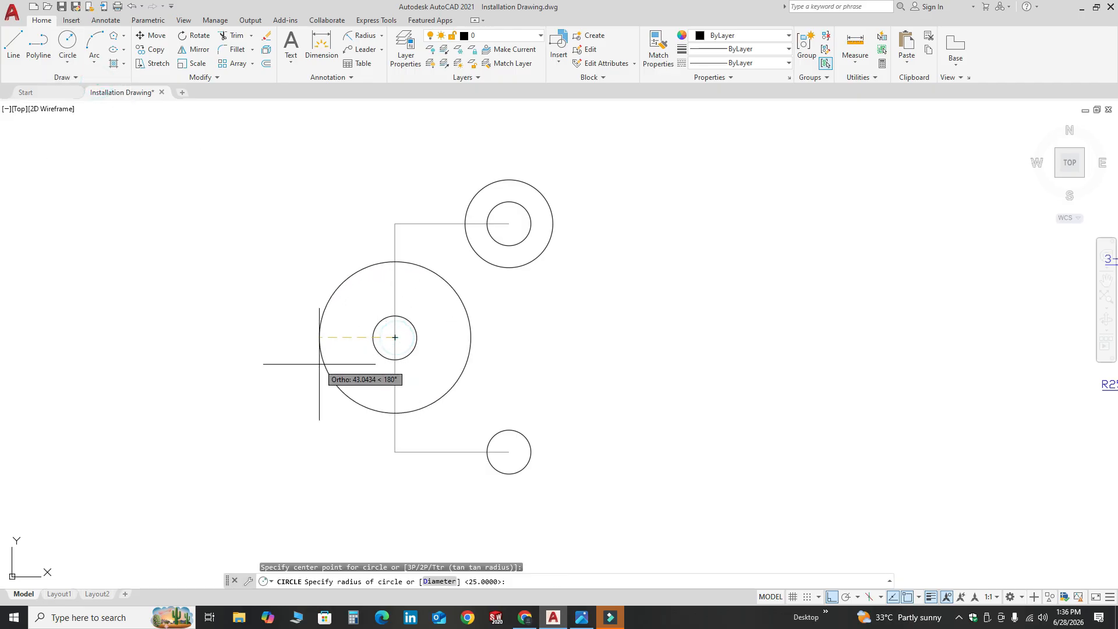
{"action": "type", "text": "25"}
{"action": "key", "text": "Return"}
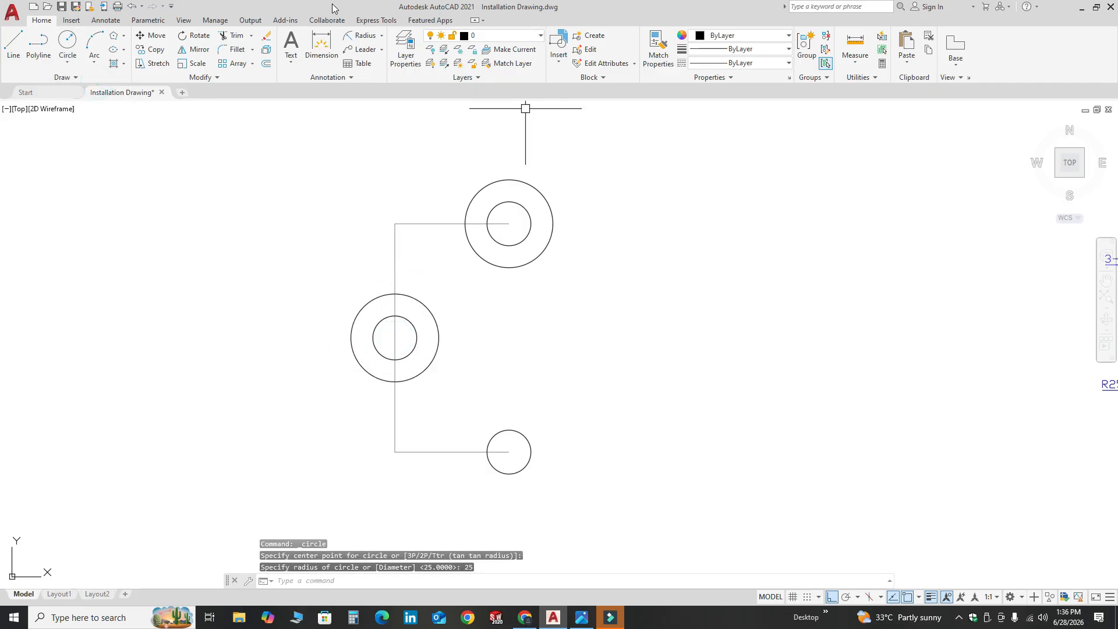
Step: Draw a 25-radius circle concentric with the lower hole
{"action": "left_click", "coordinate": [73, 63]}
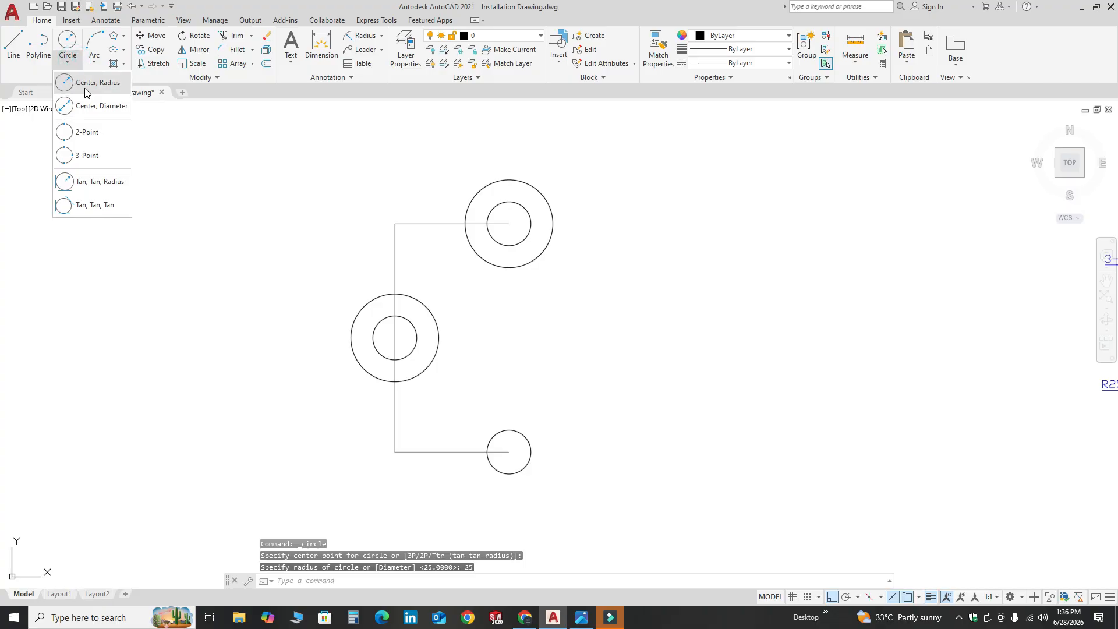
{"action": "left_click", "coordinate": [93, 83]}
{"action": "left_click", "coordinate": [509, 452]}
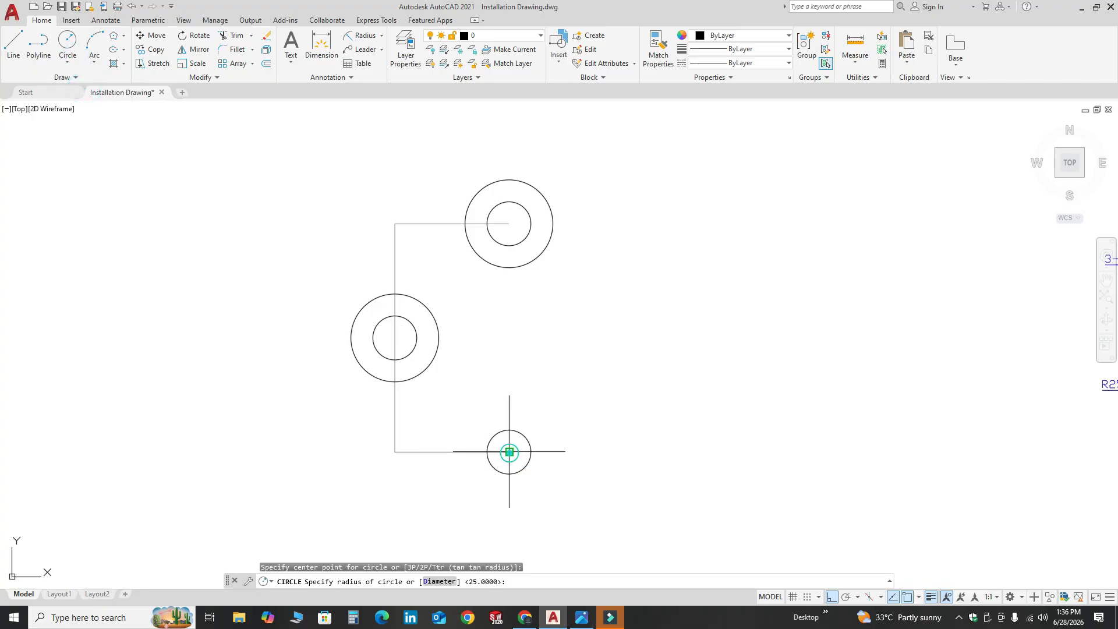
{"action": "type", "text": "2"}
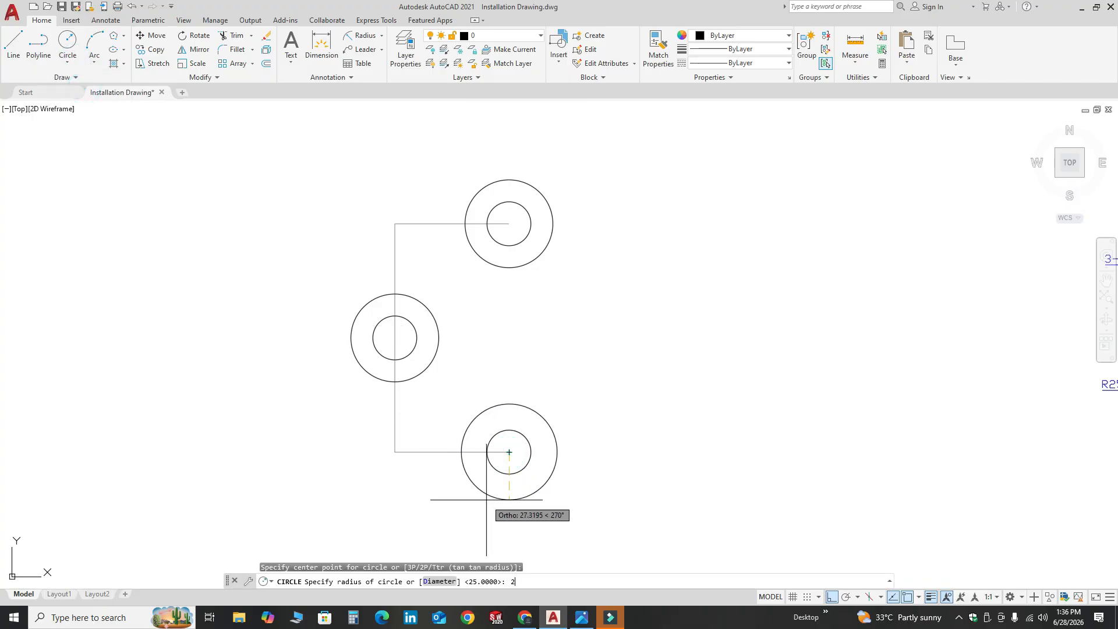
{"action": "type", "text": "5"}
{"action": "key", "text": "Return"}
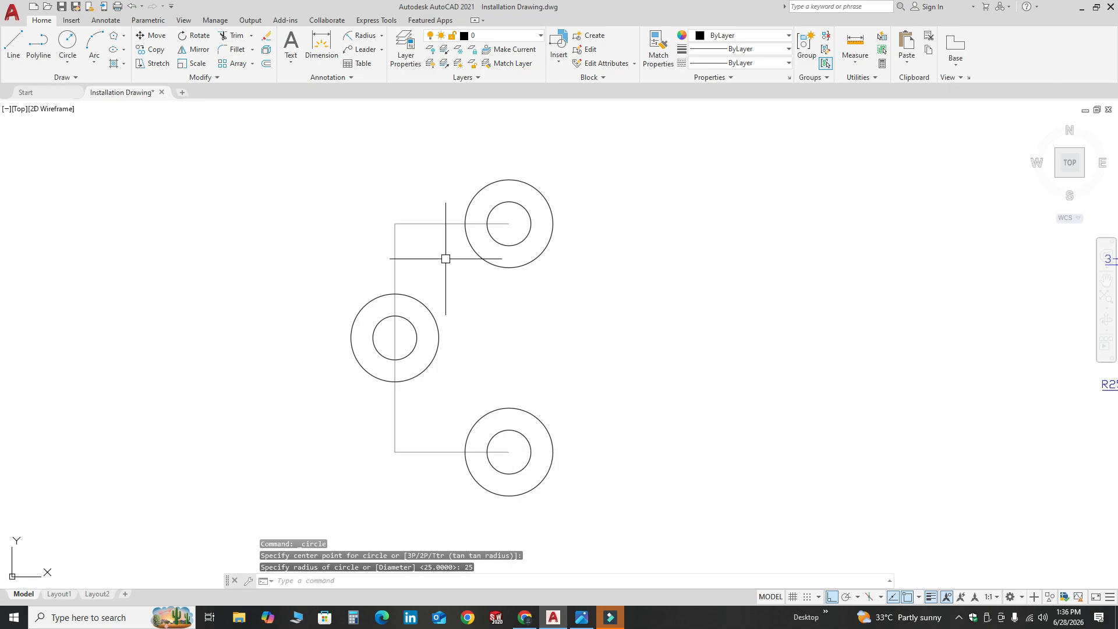
Step: Check the reference image and draw a 40-radius circle tangent to the 25-radius circles around the upper and middle holes
{"action": "left_click", "coordinate": [581, 616]}
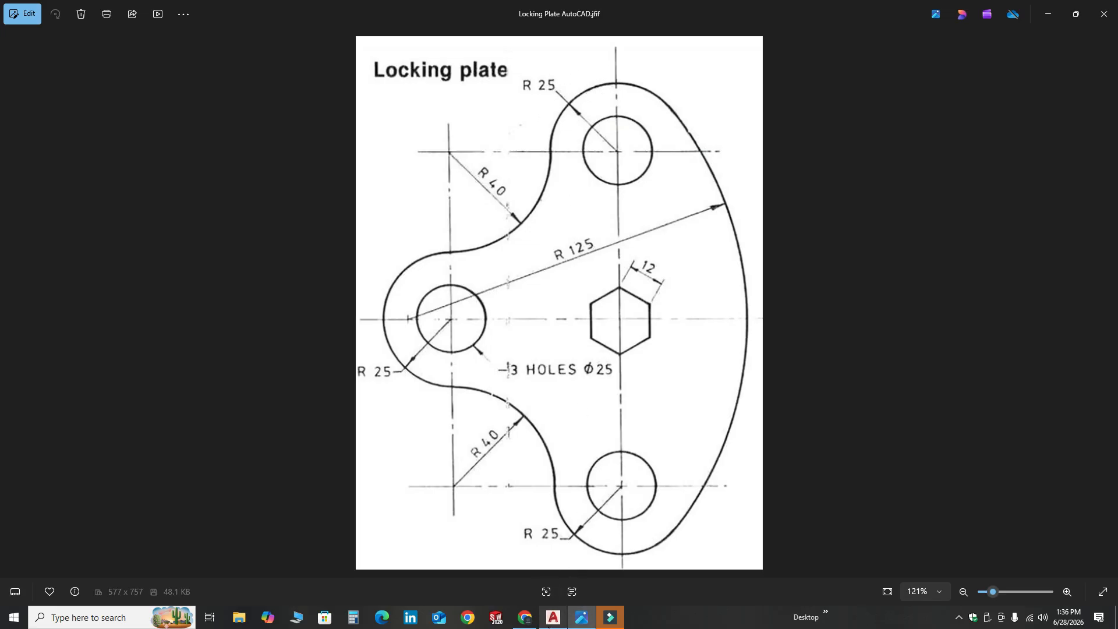
{"action": "left_click", "coordinate": [553, 617]}
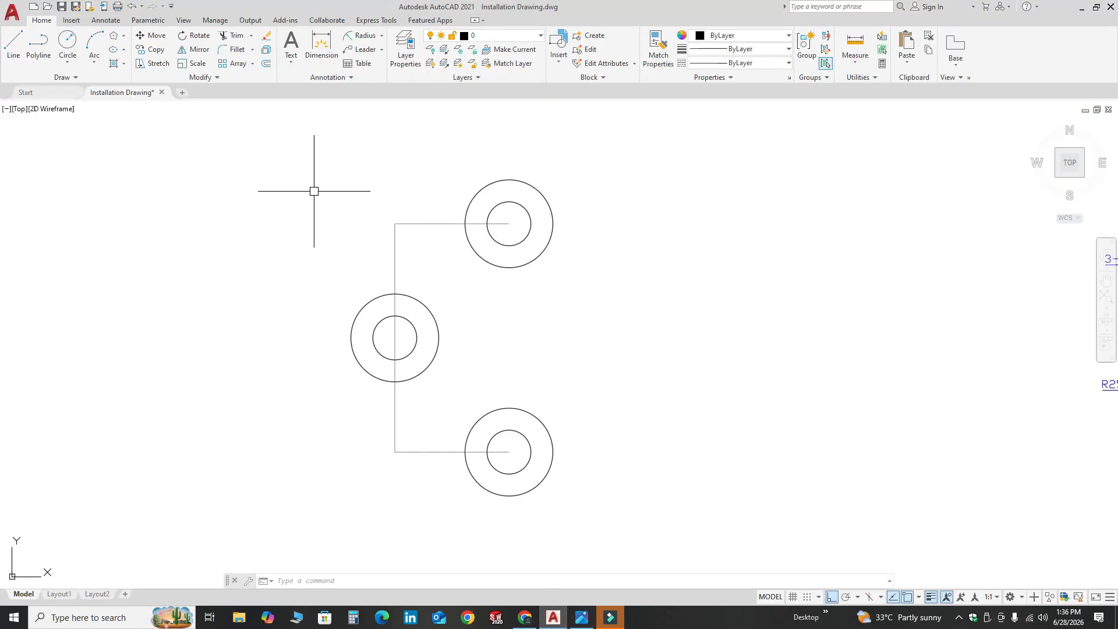
{"action": "left_click", "coordinate": [67, 60]}
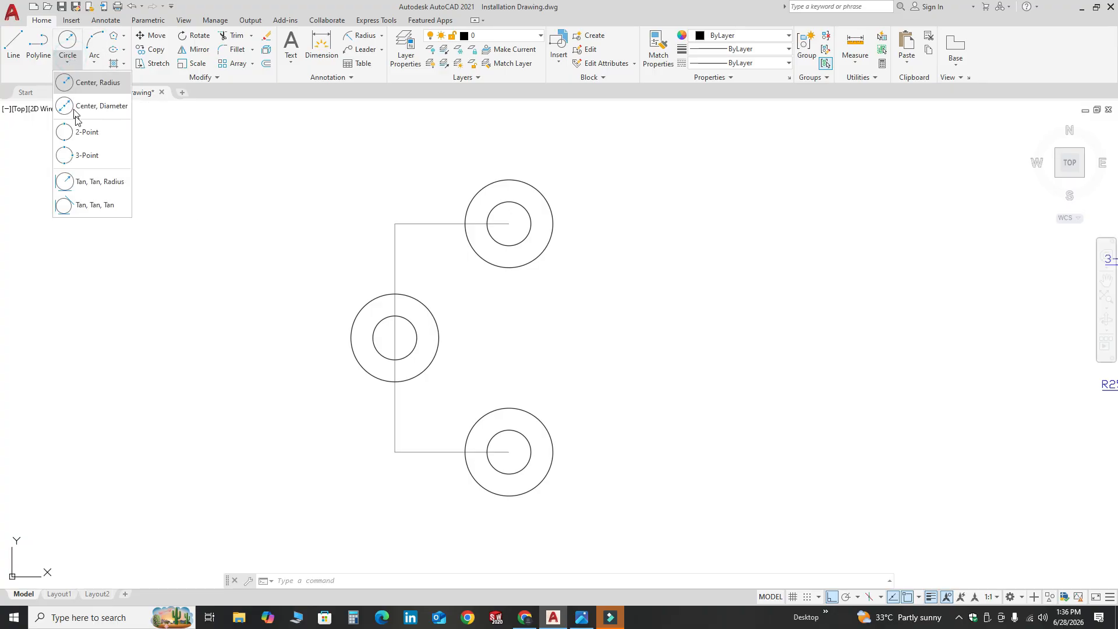
{"action": "left_click", "coordinate": [99, 182]}
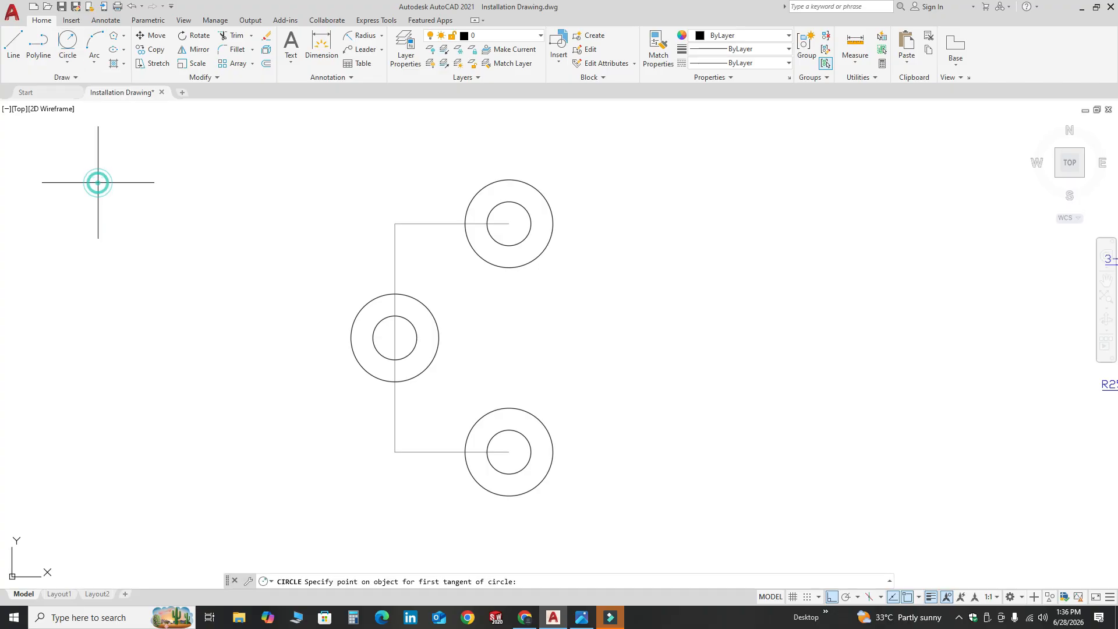
{"action": "left_click", "coordinate": [482, 182]}
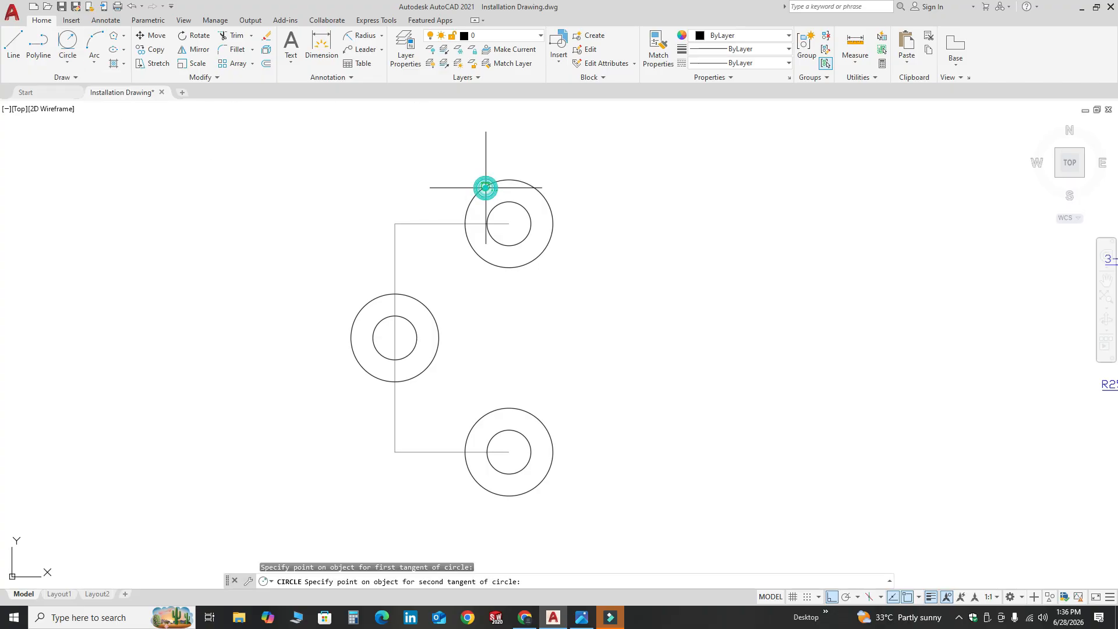
{"action": "left_click", "coordinate": [352, 329]}
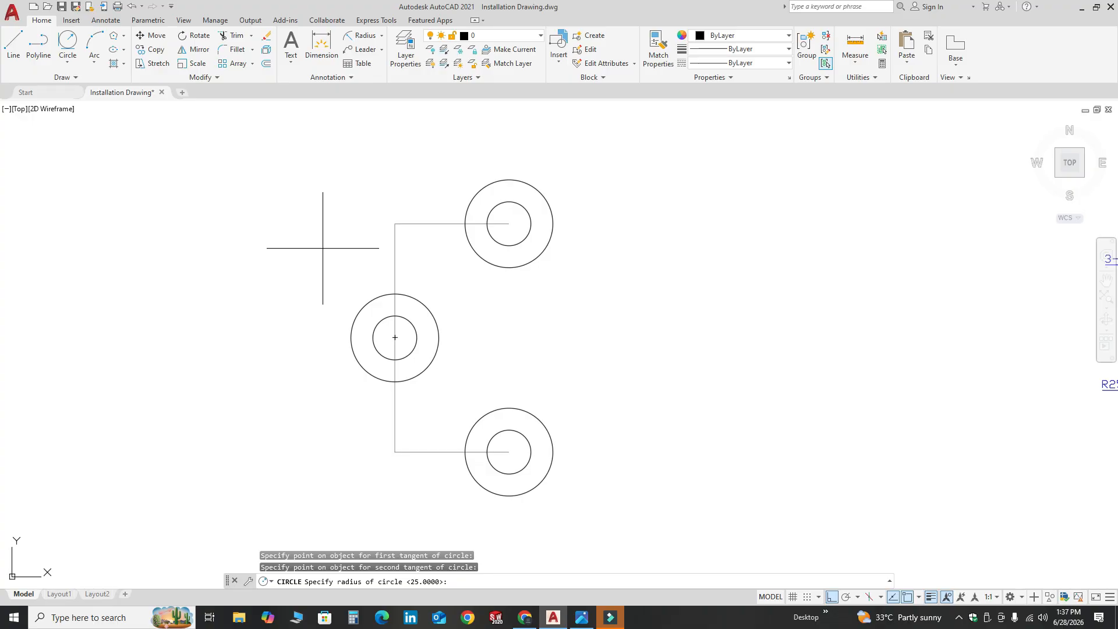
{"action": "type", "text": "40"}
{"action": "key", "text": "Return"}
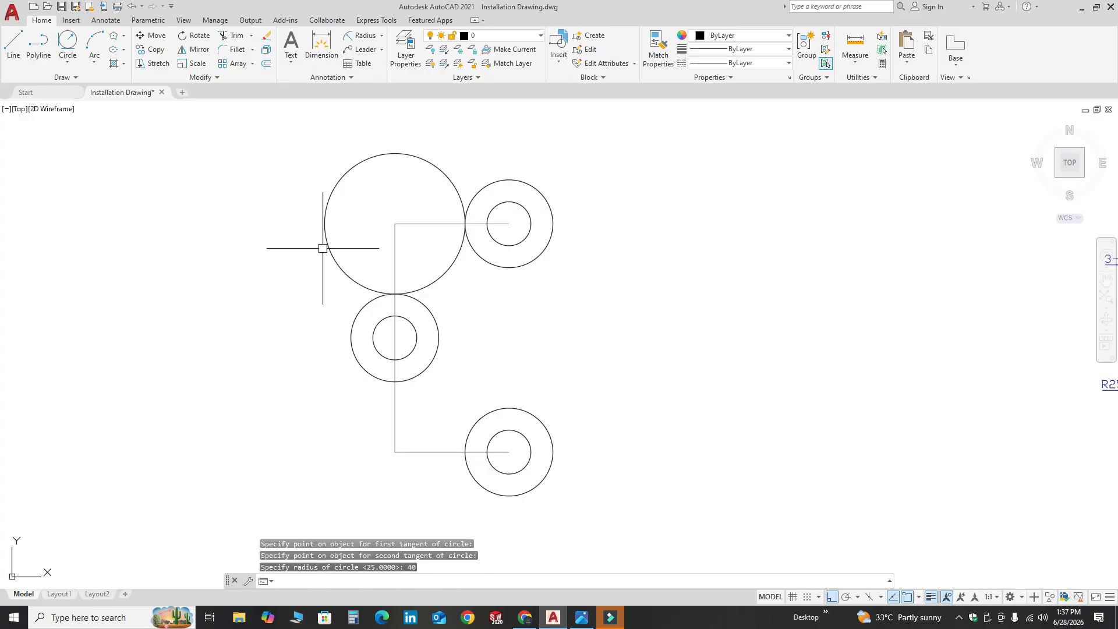
Step: Draw a 40-radius circle tangent to the 25-radius circles around the middle and lower holes
{"action": "left_click", "coordinate": [68, 60]}
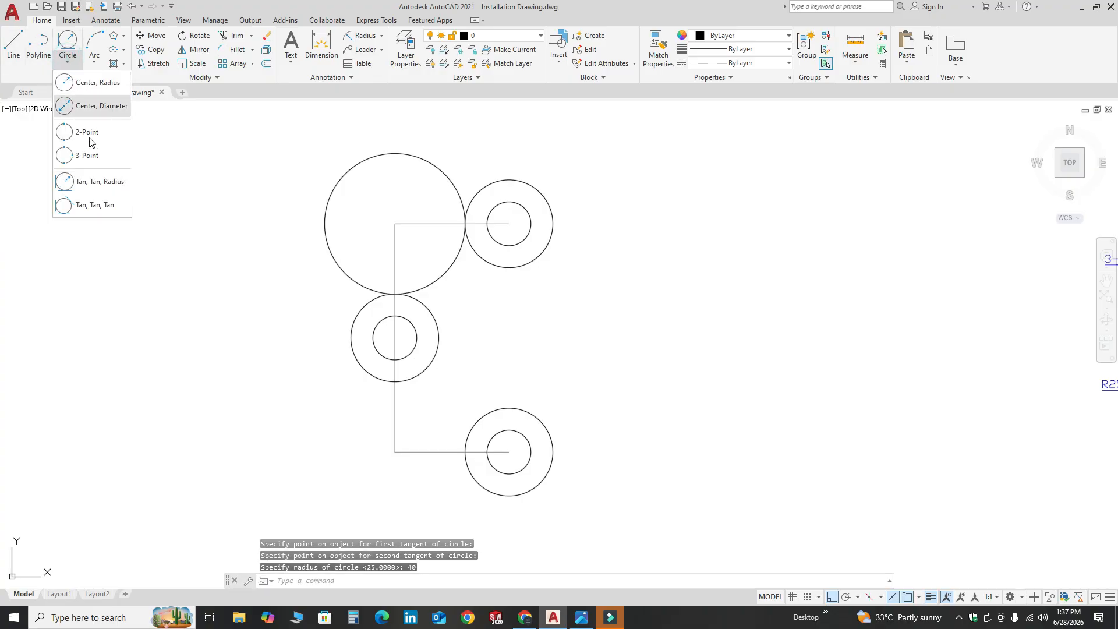
{"action": "left_click", "coordinate": [102, 182]}
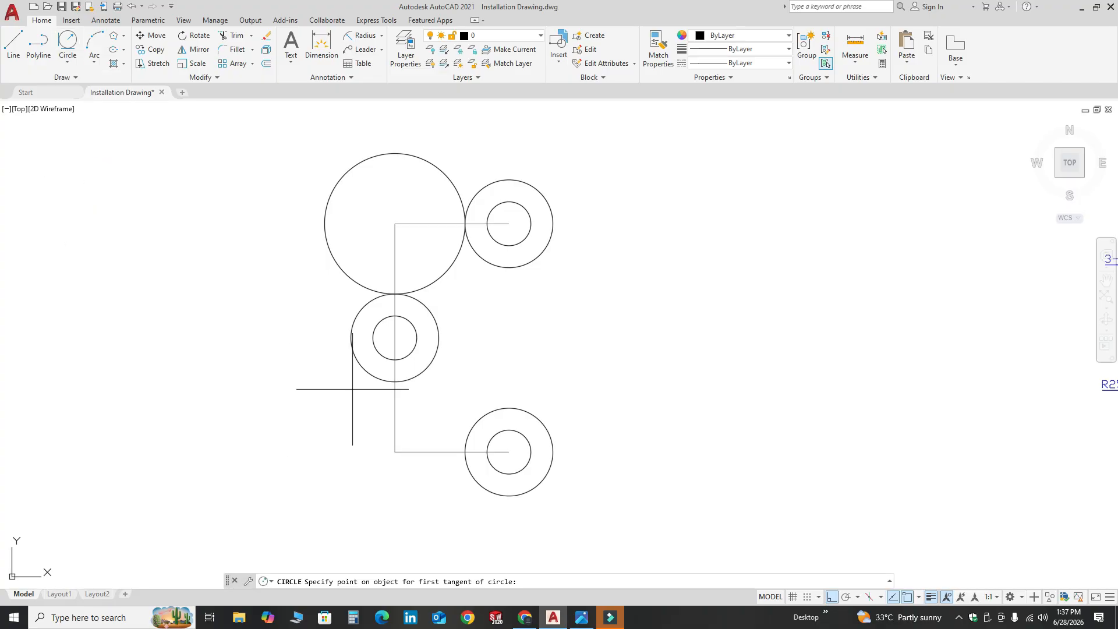
{"action": "left_click", "coordinate": [359, 367]}
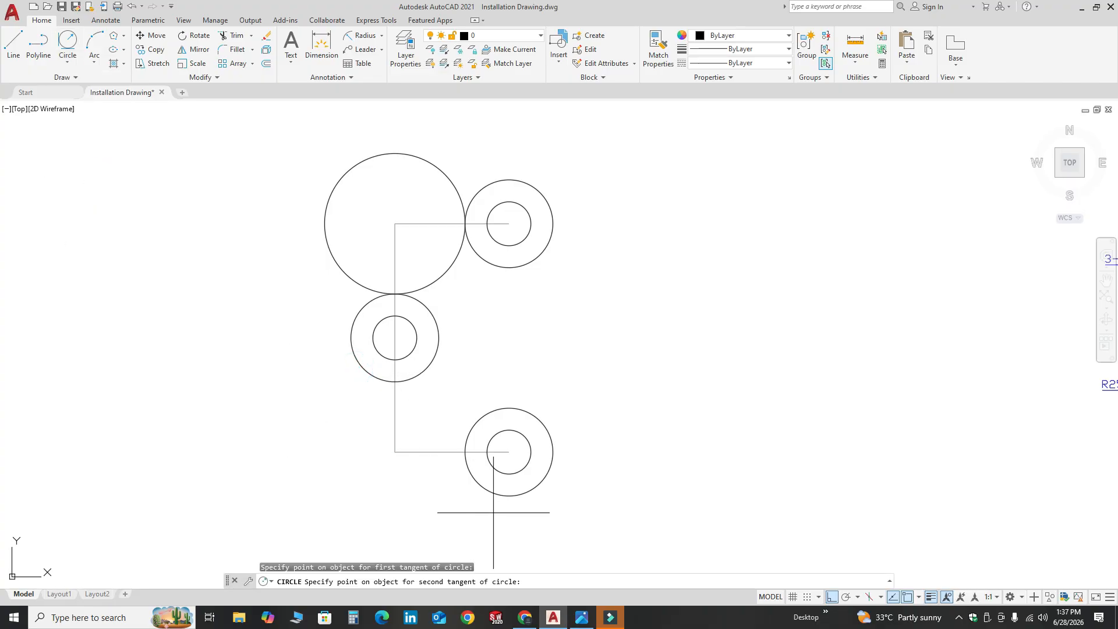
{"action": "left_click", "coordinate": [502, 496]}
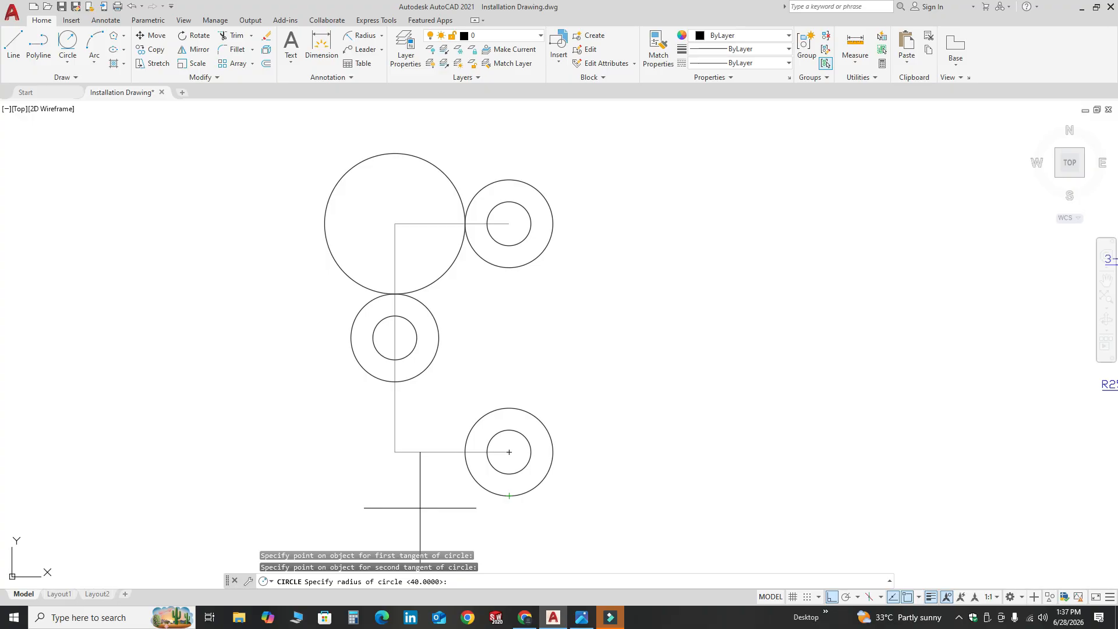
{"action": "type", "text": "40"}
{"action": "key", "text": "Return"}
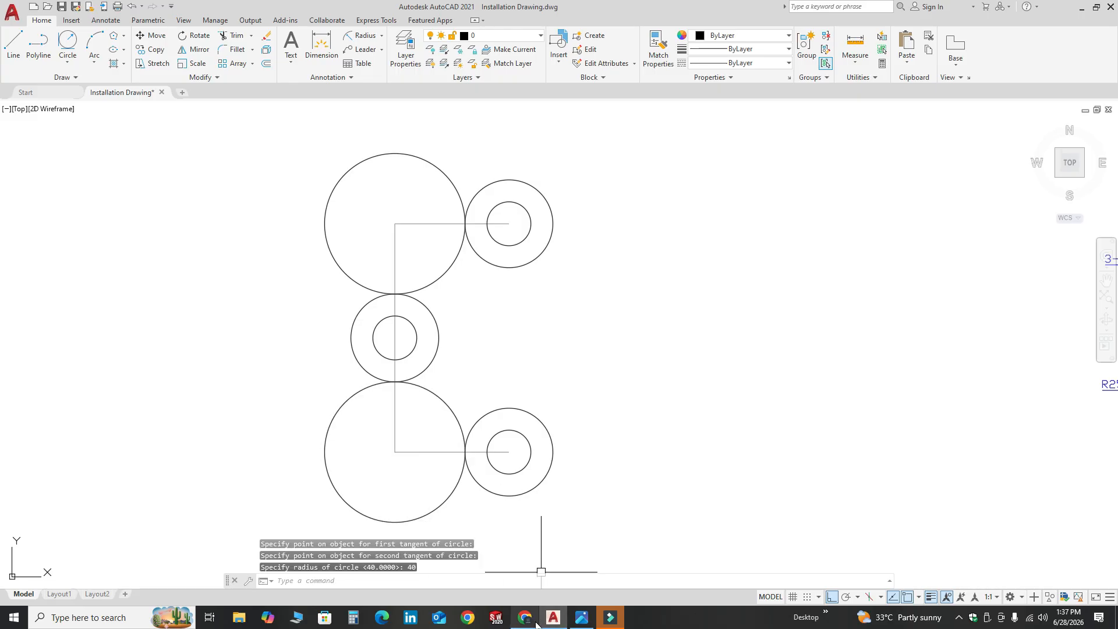
Step: Check the reference image and draw a 125-radius circle tangent to the outer sides of the upper and lower 25-radius circles
{"action": "left_click", "coordinate": [581, 617]}
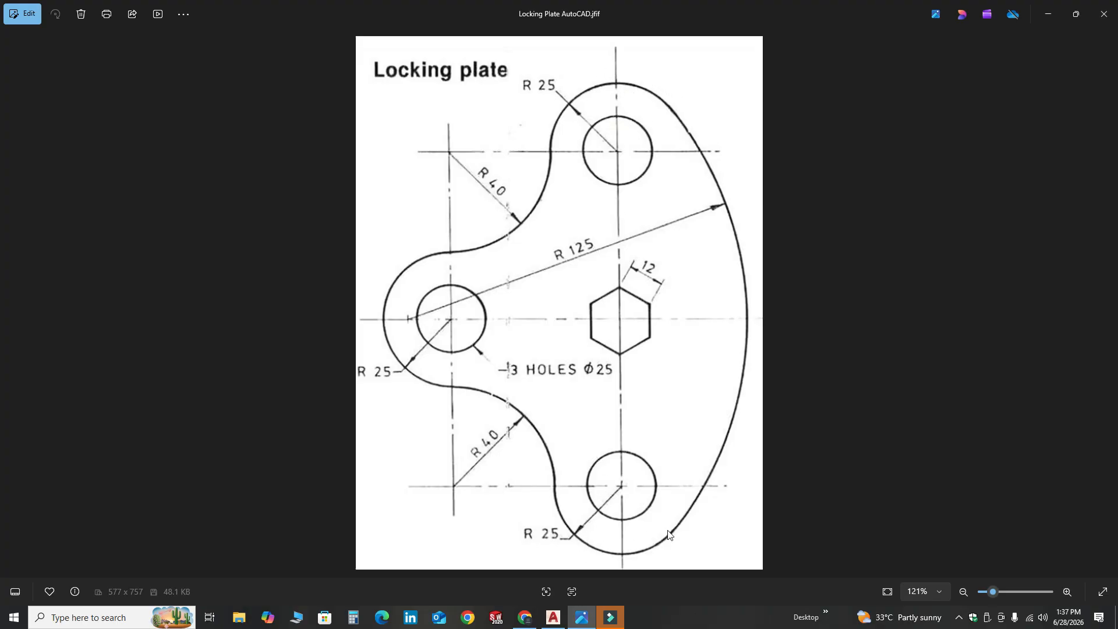
{"action": "left_click", "coordinate": [553, 618]}
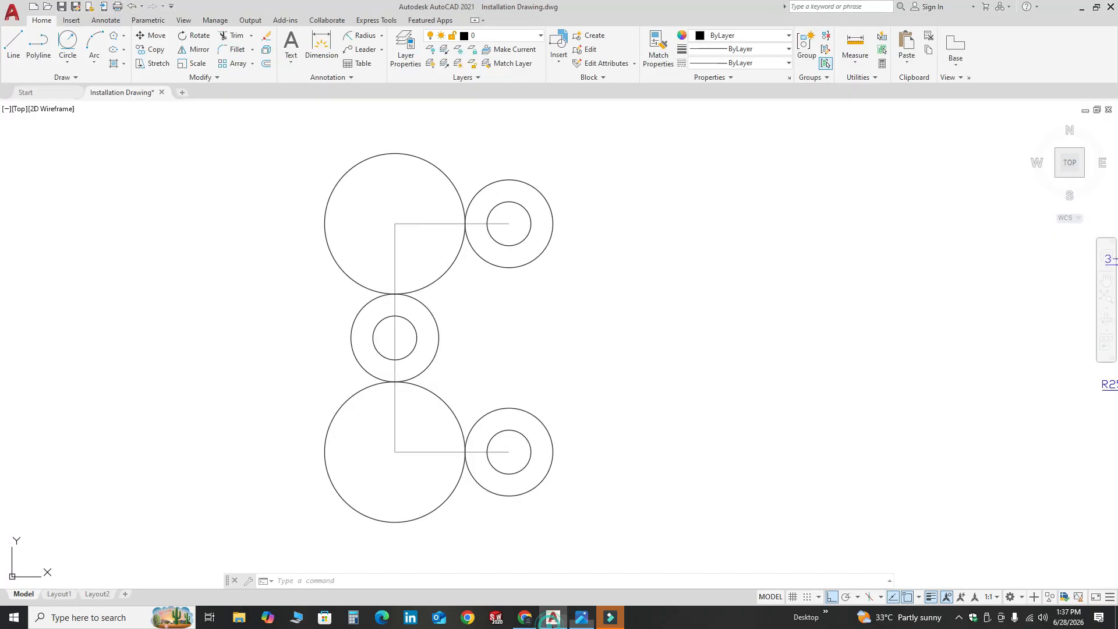
{"action": "left_click", "coordinate": [68, 60]}
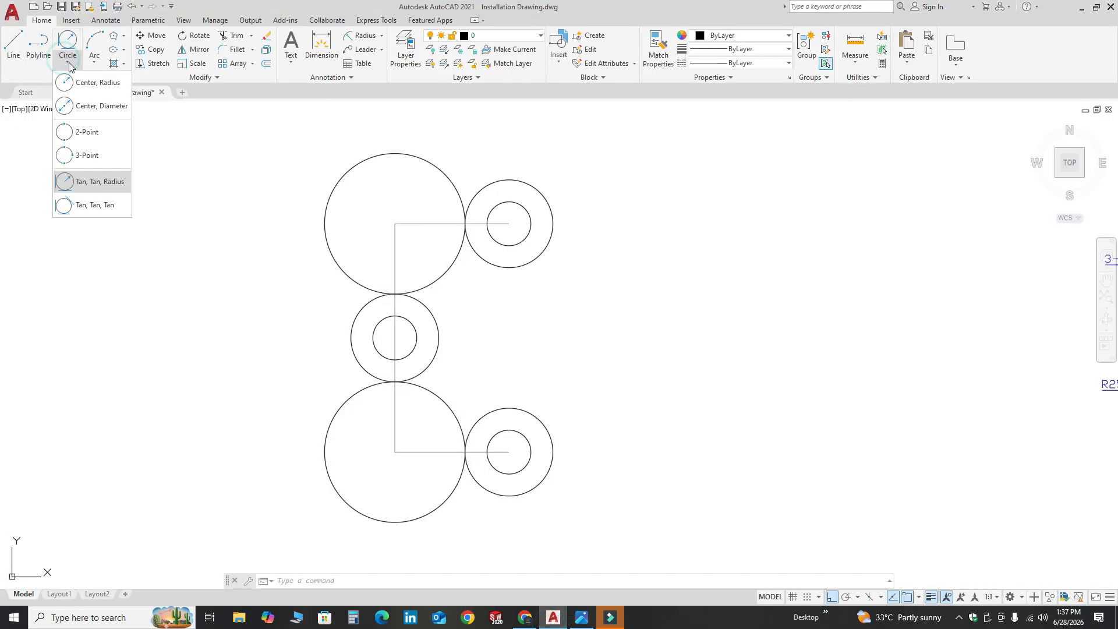
{"action": "left_click", "coordinate": [94, 182]}
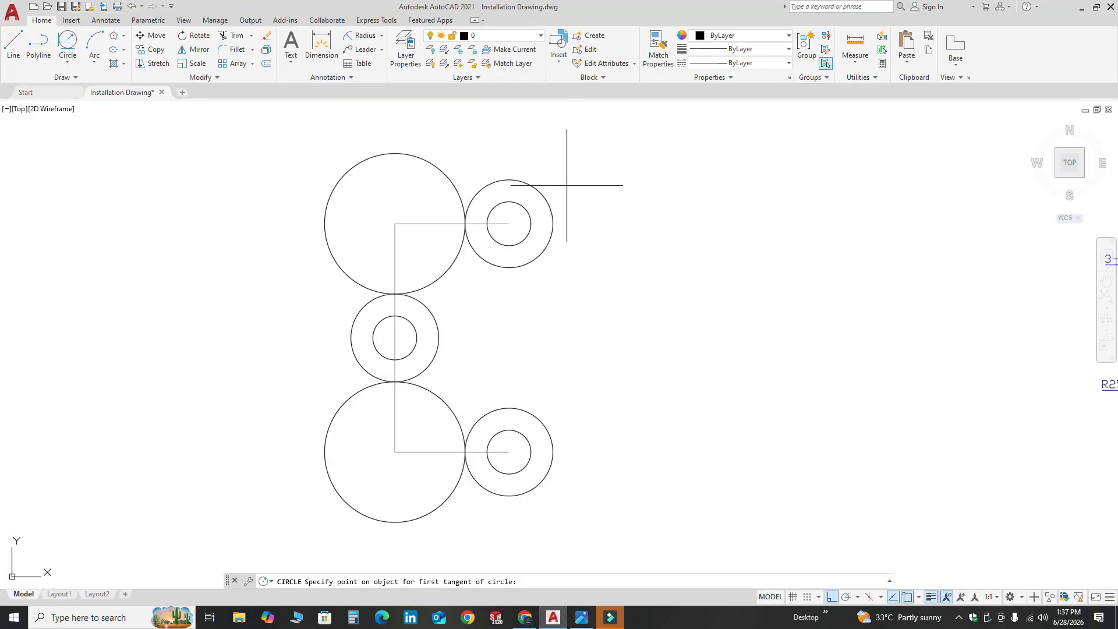
{"action": "left_click", "coordinate": [554, 212]}
{"action": "left_click", "coordinate": [553, 472]}
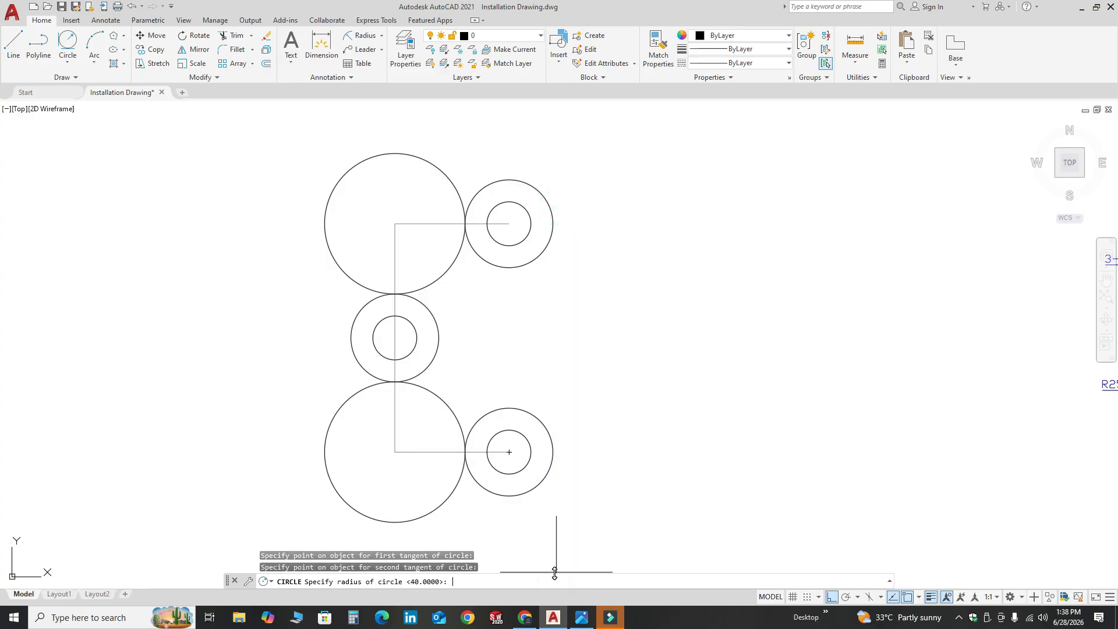
{"action": "type", "text": "125"}
{"action": "key", "text": "Return"}
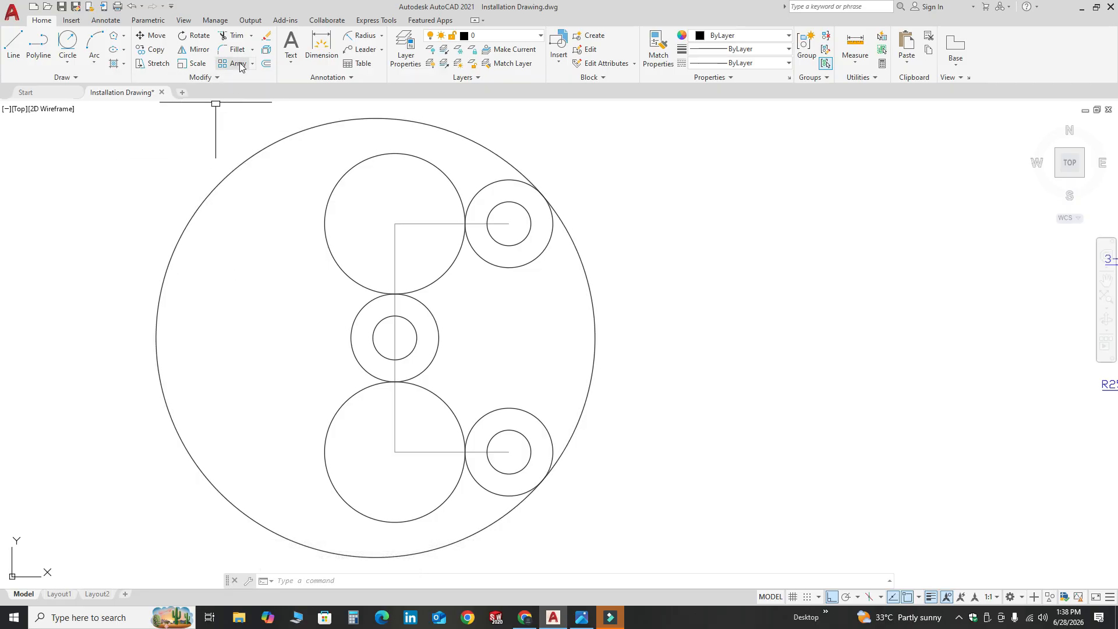
Step: Trim the 125-, 40- and 25-radius circles down to the plate's outer contour, keeping the three holes
{"action": "left_click", "coordinate": [233, 36]}
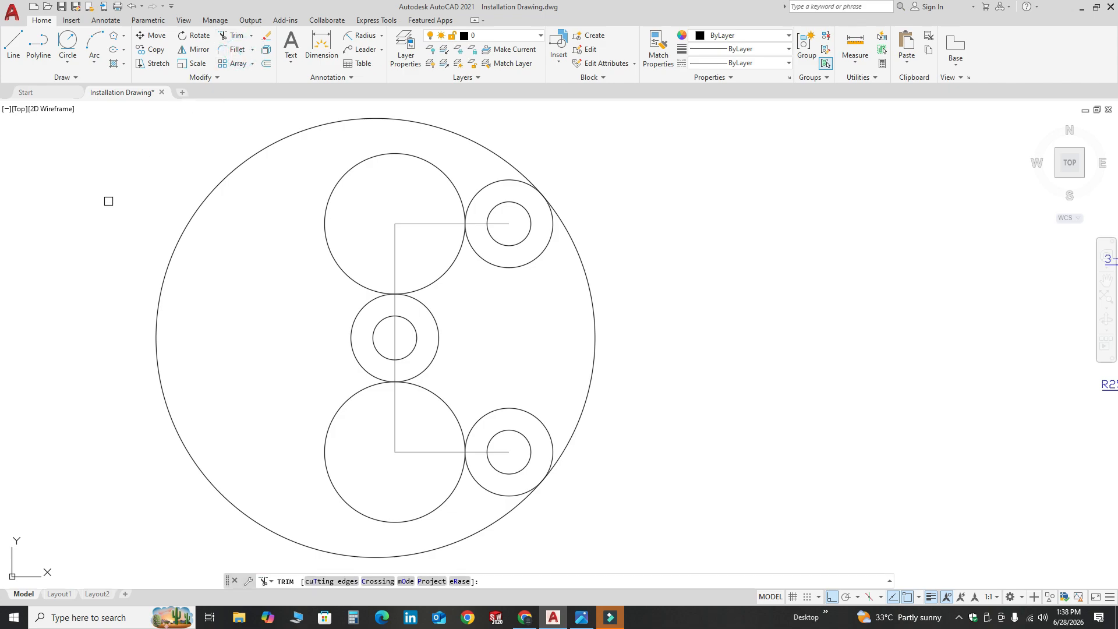
{"action": "left_click", "coordinate": [109, 201]}
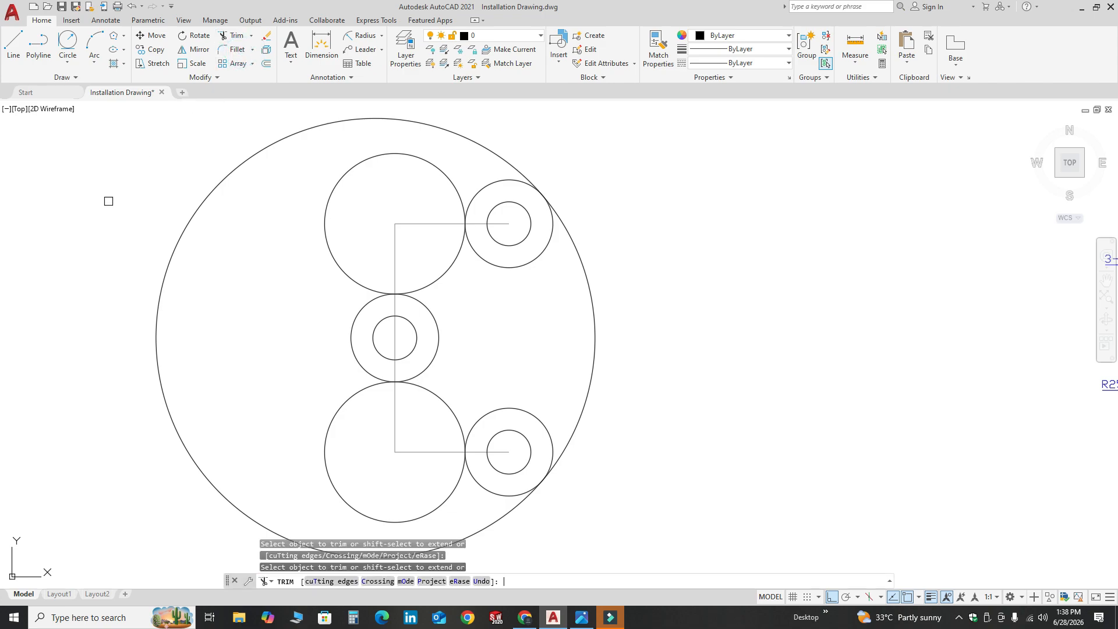
{"action": "left_click", "coordinate": [188, 231]}
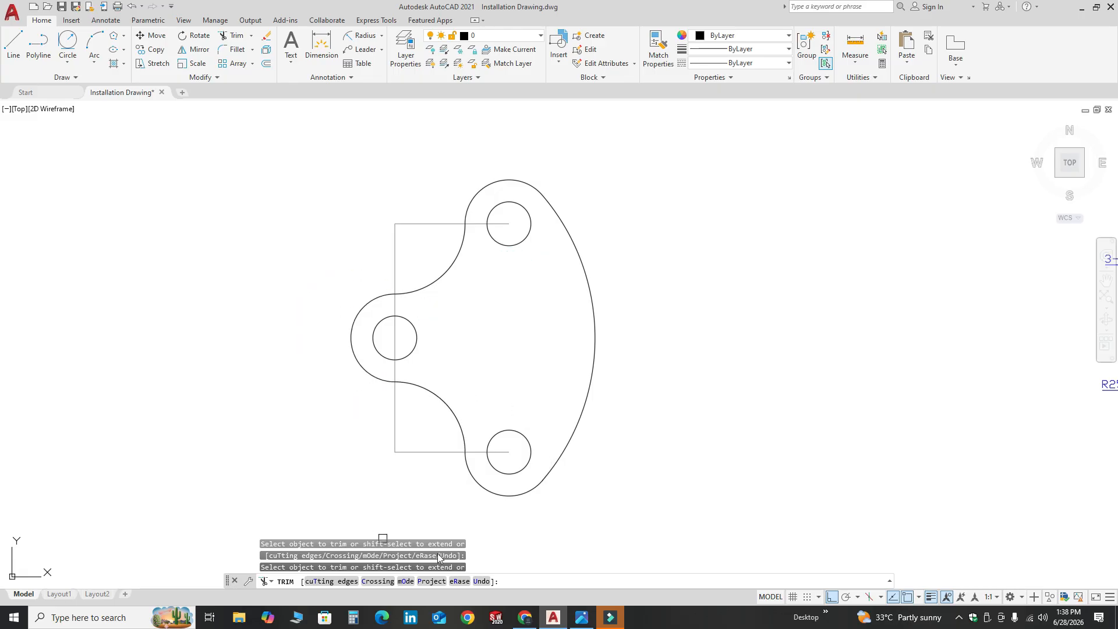
Step: Check the hexagon in the reference image and draw a horizontal line about 138 long from the middle hole's center past the large arc
{"action": "left_click", "coordinate": [581, 617]}
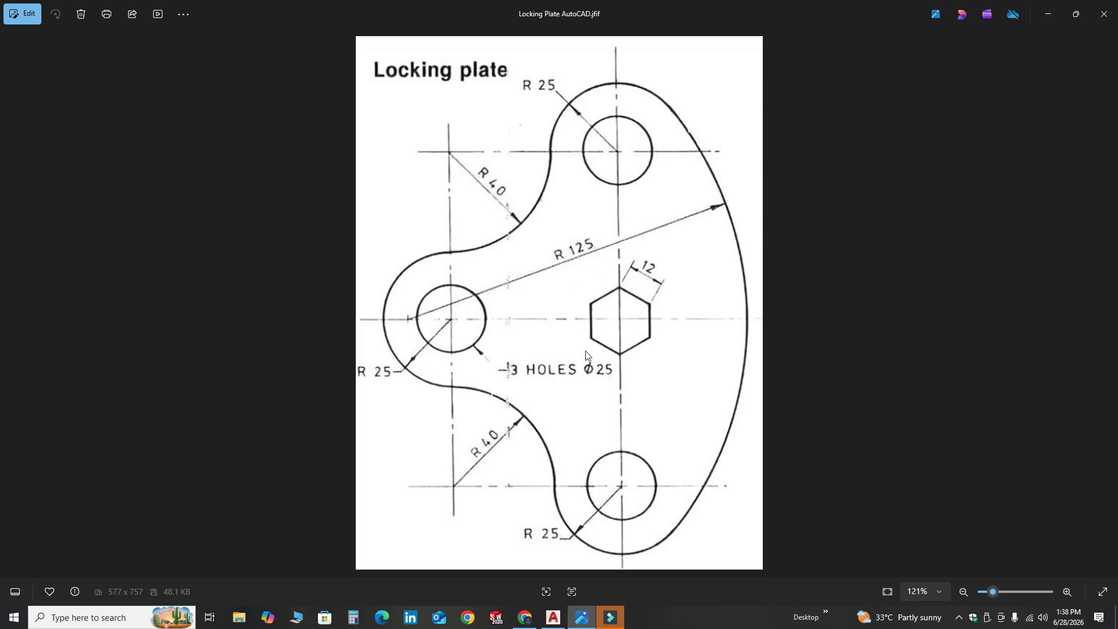
{"action": "scroll", "coordinate": [614, 342], "scroll_direction": "up", "scroll_amount": 3}
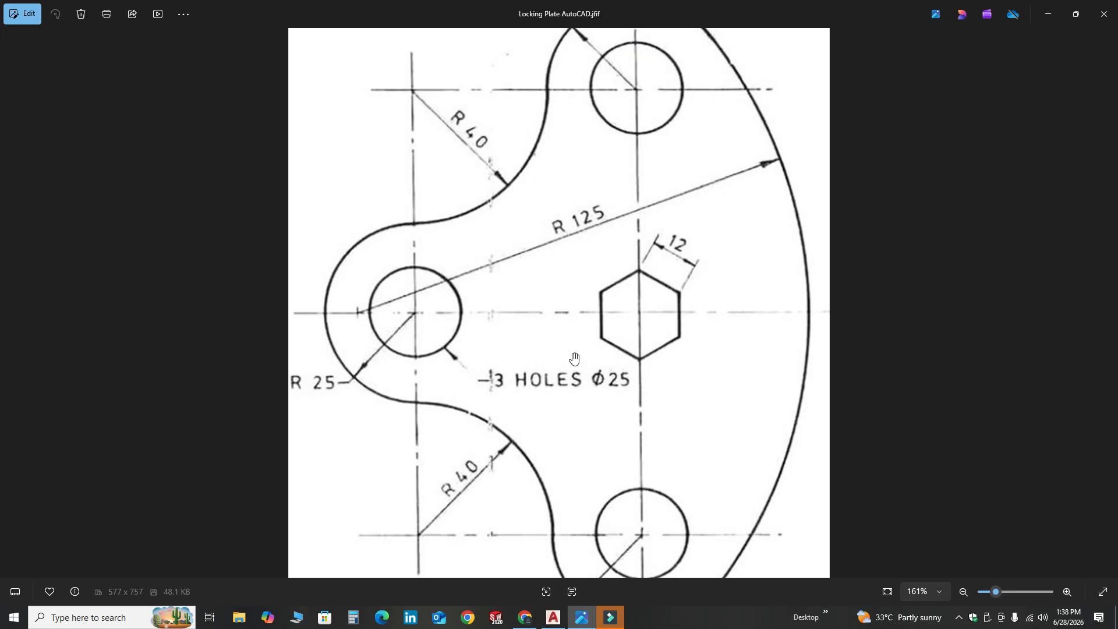
{"action": "left_click", "coordinate": [554, 623]}
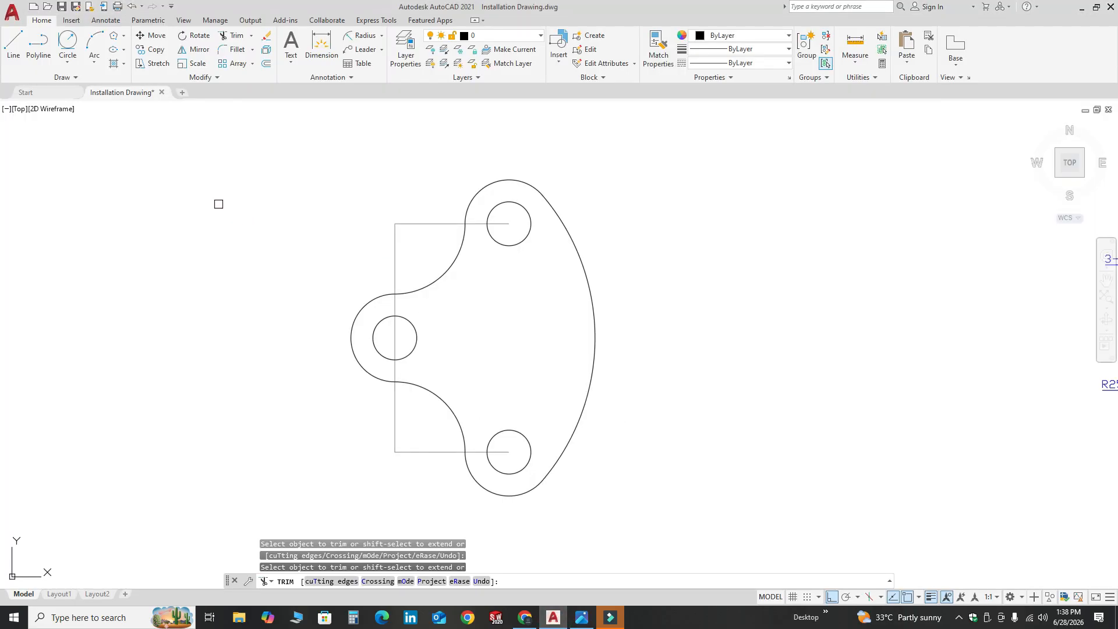
{"action": "left_click", "coordinate": [13, 44]}
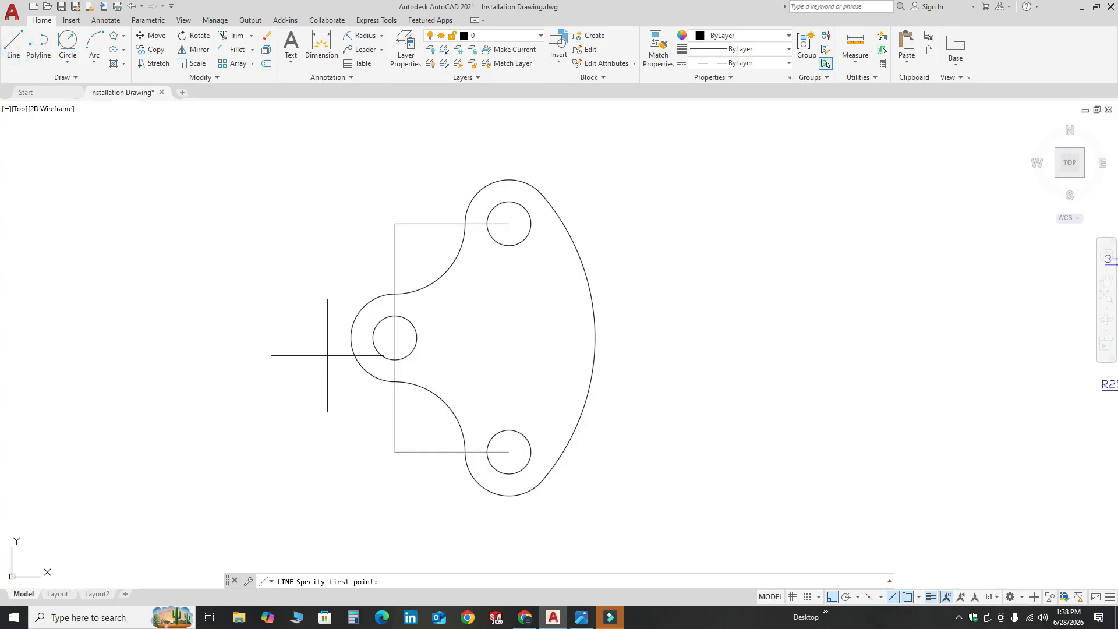
{"action": "left_click", "coordinate": [395, 337]}
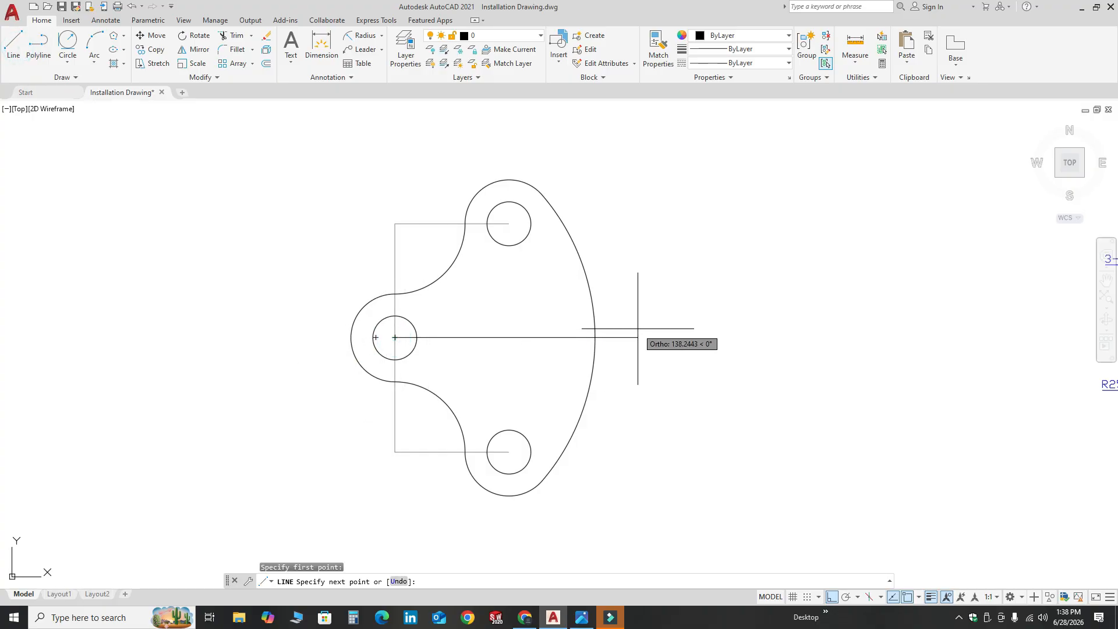
{"action": "left_click", "coordinate": [625, 327]}
Step: Draw a vertical line from the upper hole's center through the lower hole to just below the plate
{"action": "left_click", "coordinate": [13, 44]}
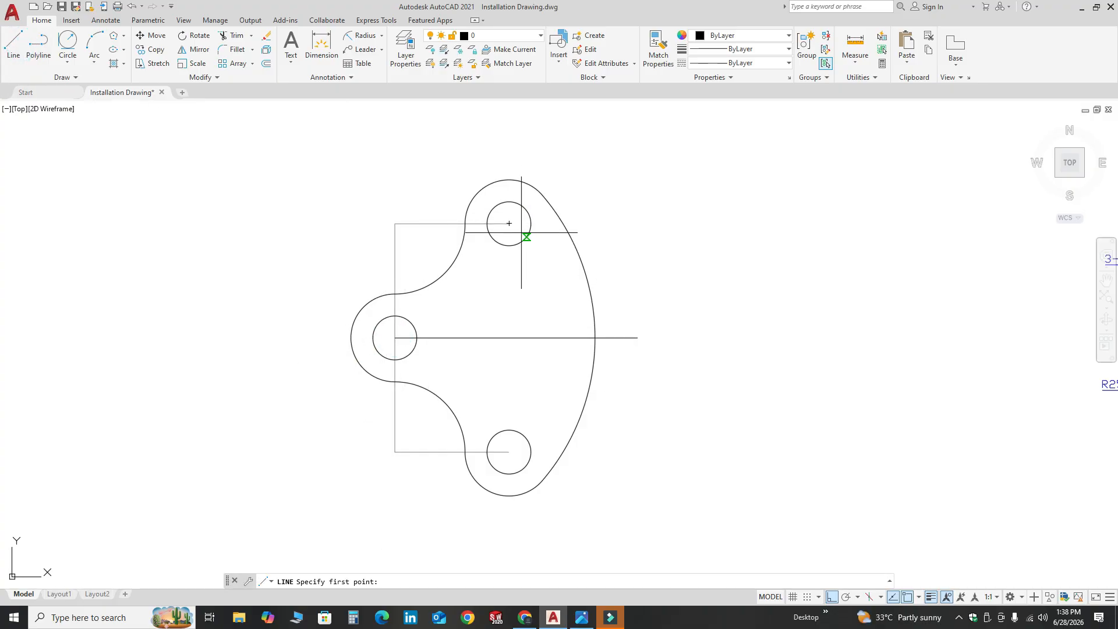
{"action": "left_click", "coordinate": [509, 223]}
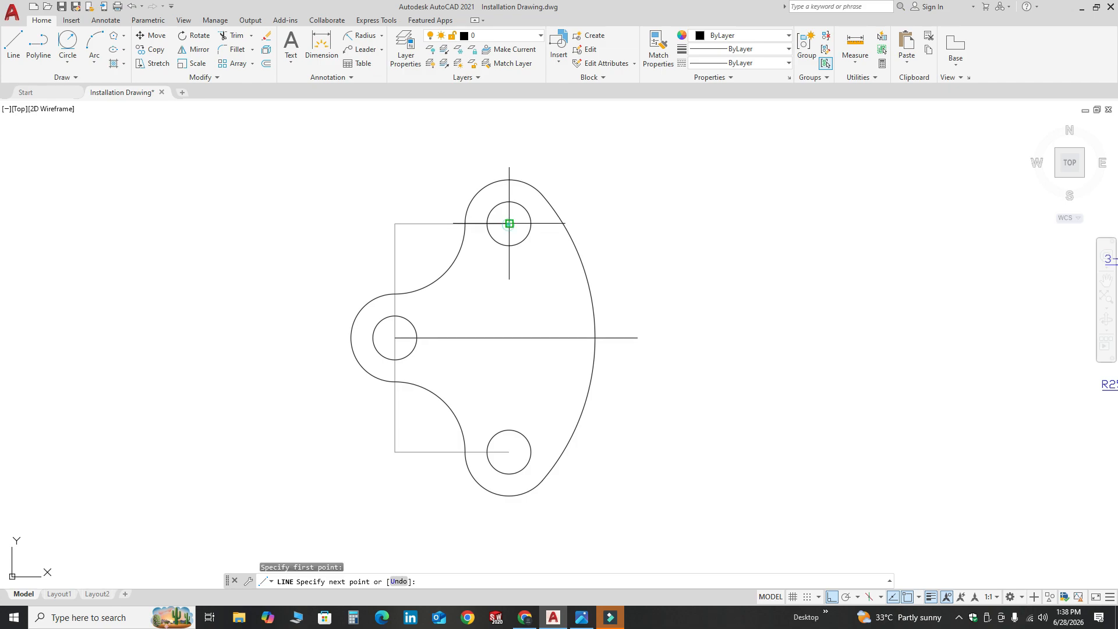
{"action": "left_click", "coordinate": [510, 527]}
{"action": "key", "text": "Escape"}
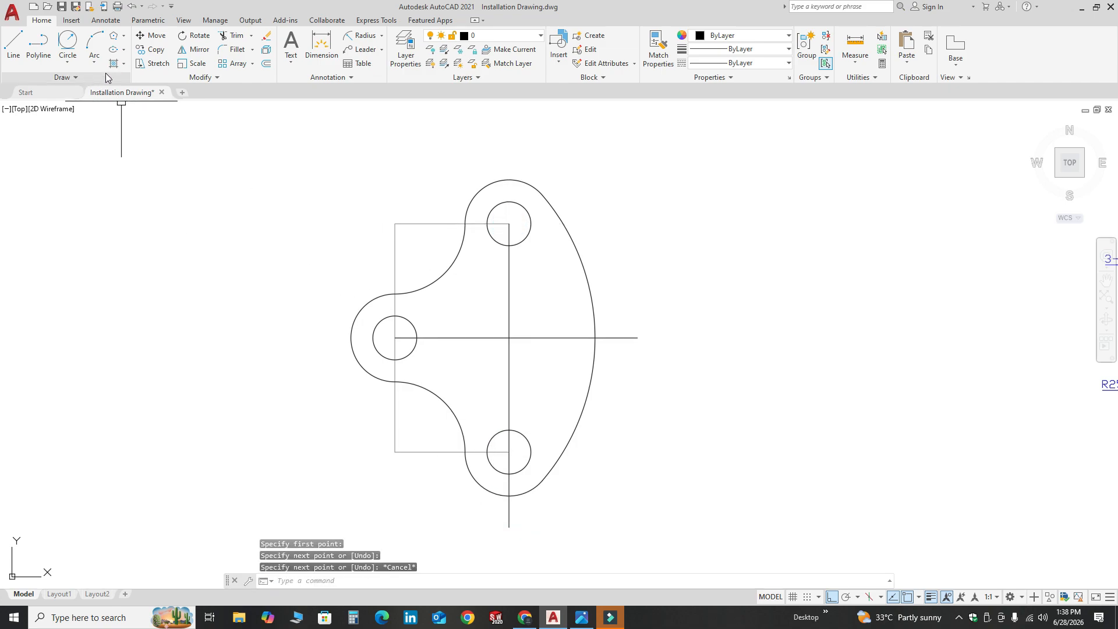
Step: Draw a six-sided polygon inscribed in a 12-radius circle, centered where the new horizontal and vertical lines cross
{"action": "left_click", "coordinate": [124, 35]}
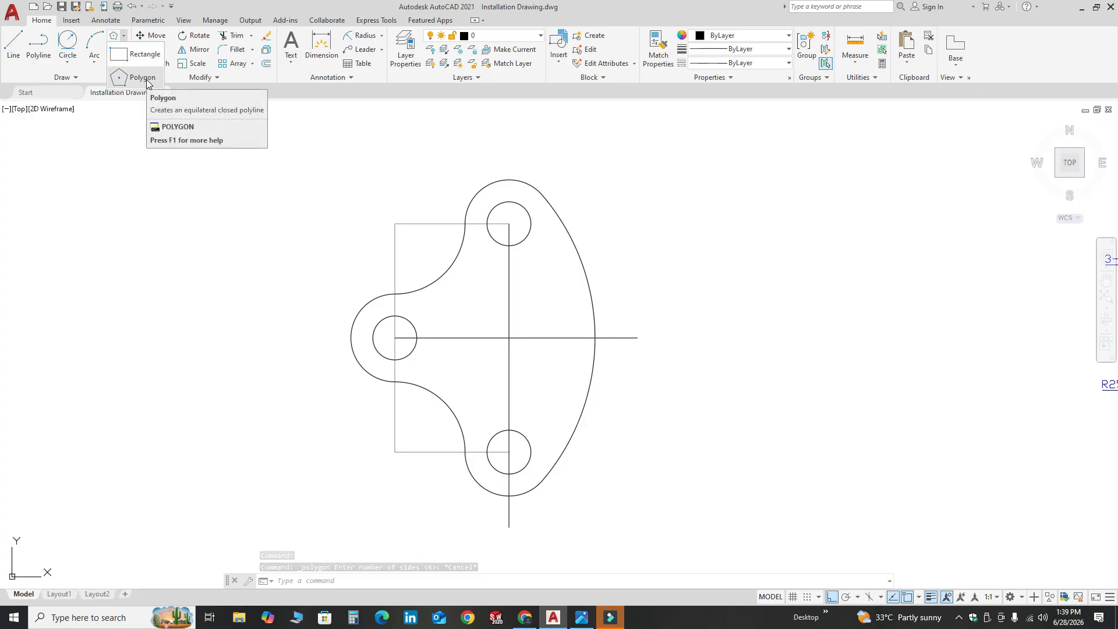
{"action": "left_click", "coordinate": [147, 83]}
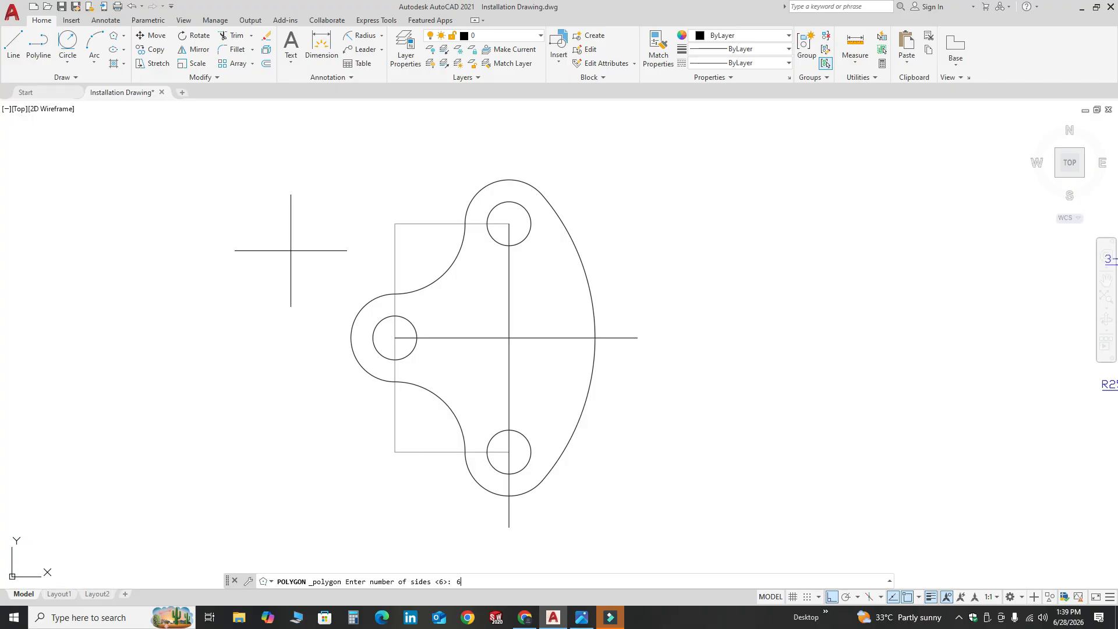
{"action": "key", "text": "Return"}
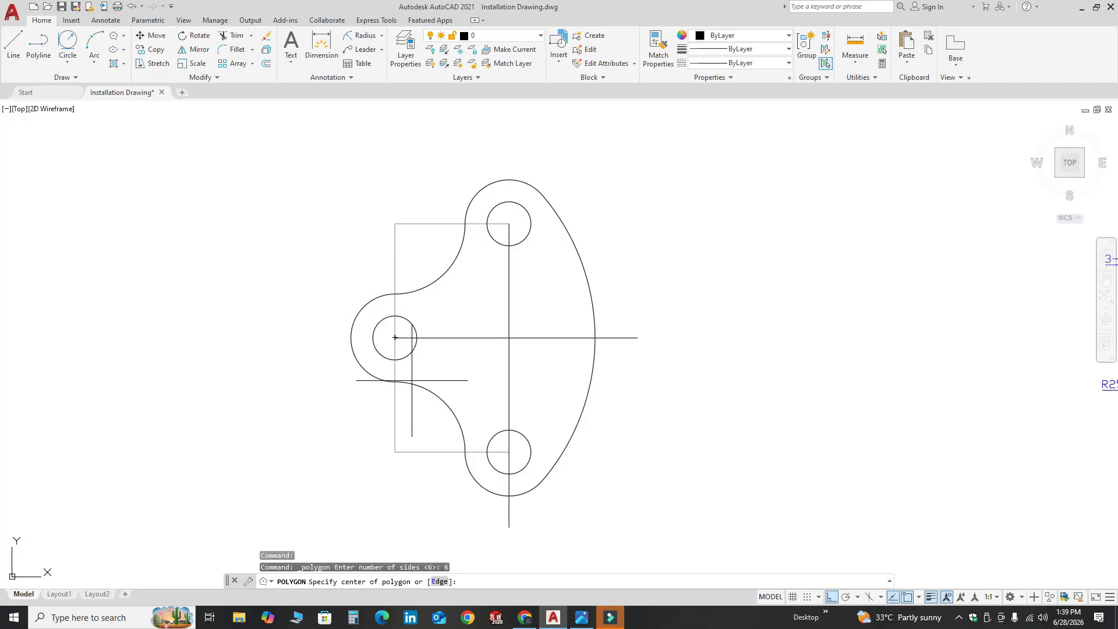
{"action": "left_click", "coordinate": [509, 338]}
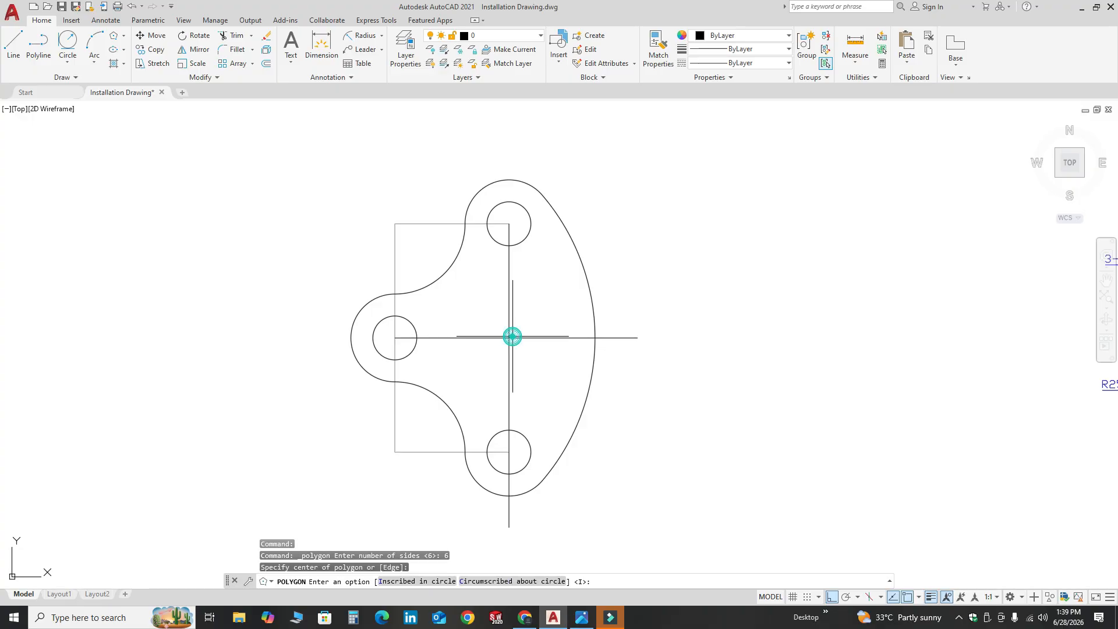
{"action": "left_click", "coordinate": [418, 581]}
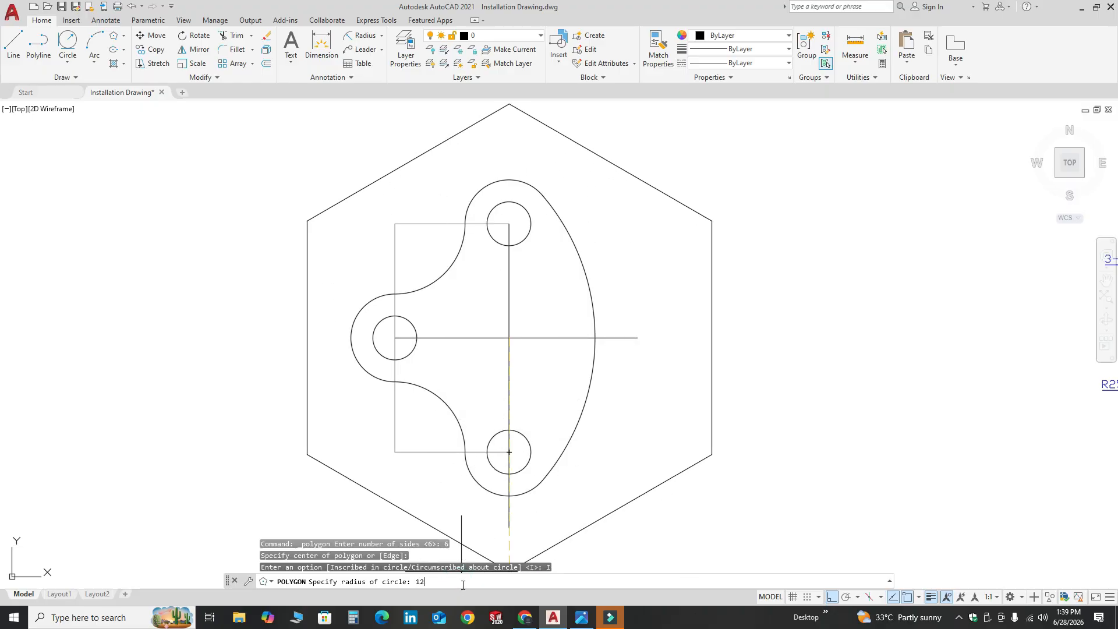
{"action": "key", "text": "Return"}
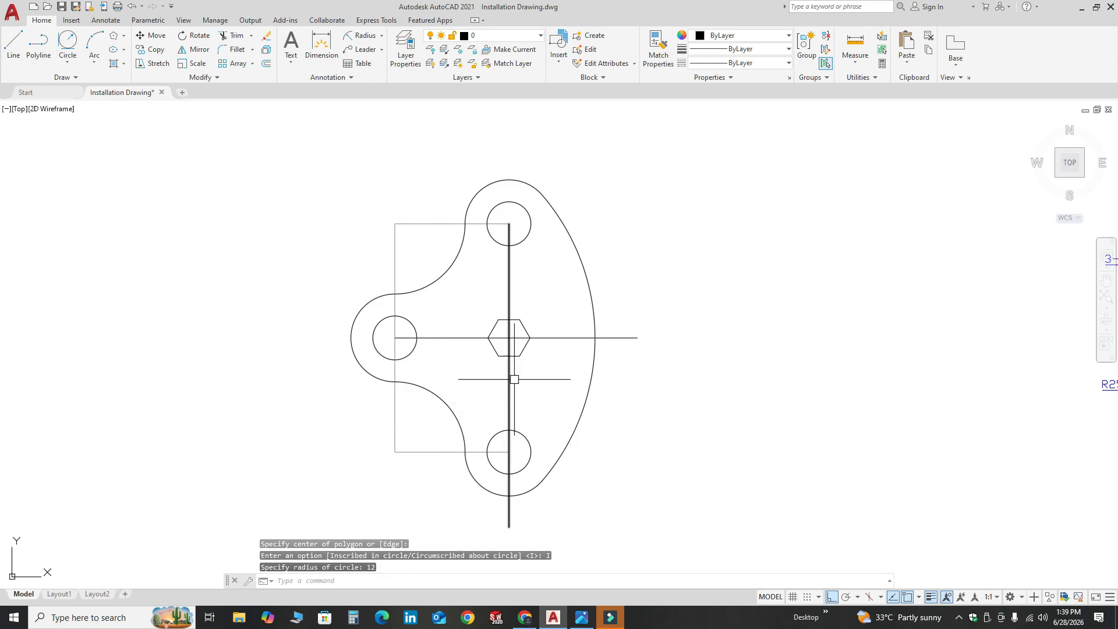
Step: Compare the hexagon with the reference image and rotate it about its center by 90 degrees so a vertex points straight up
{"action": "scroll", "coordinate": [508, 341], "scroll_direction": "up", "scroll_amount": 2}
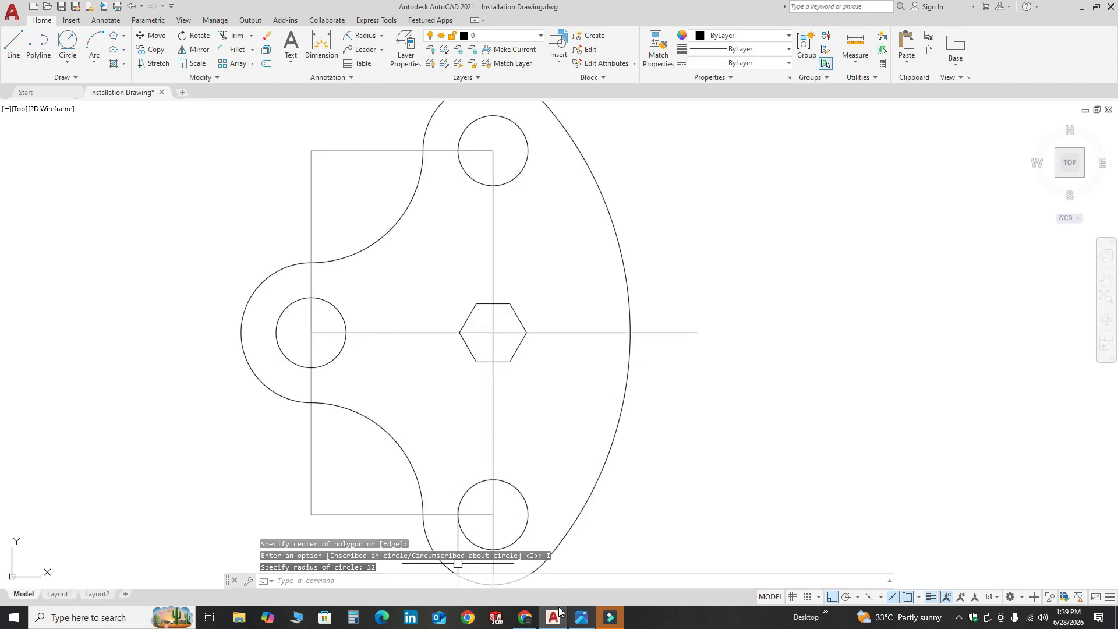
{"action": "left_click", "coordinate": [580, 620]}
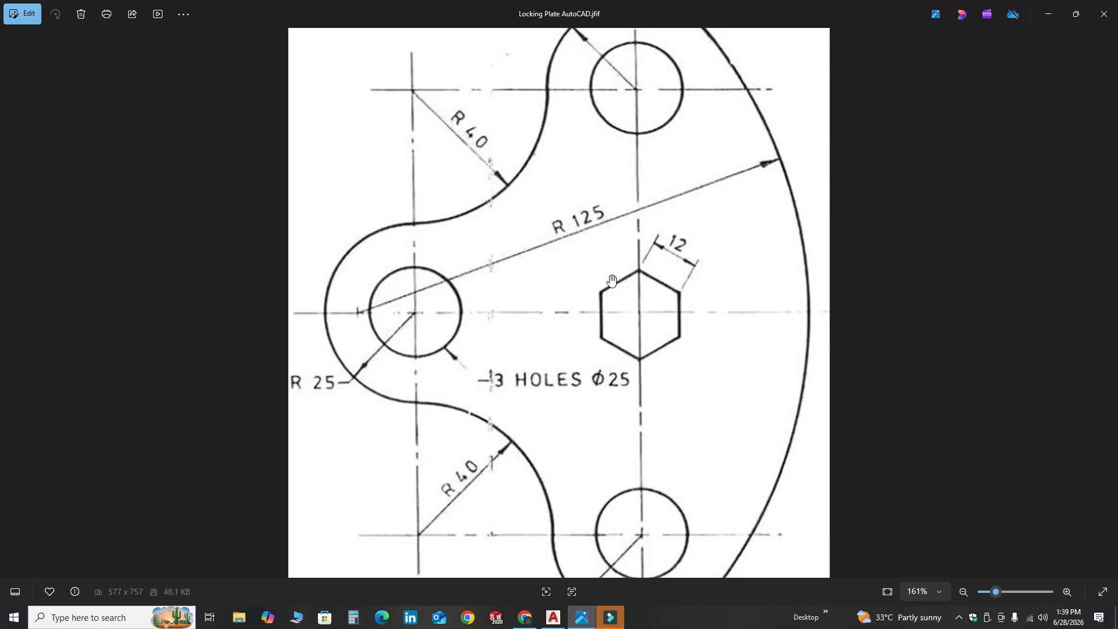
{"action": "left_click", "coordinate": [552, 617]}
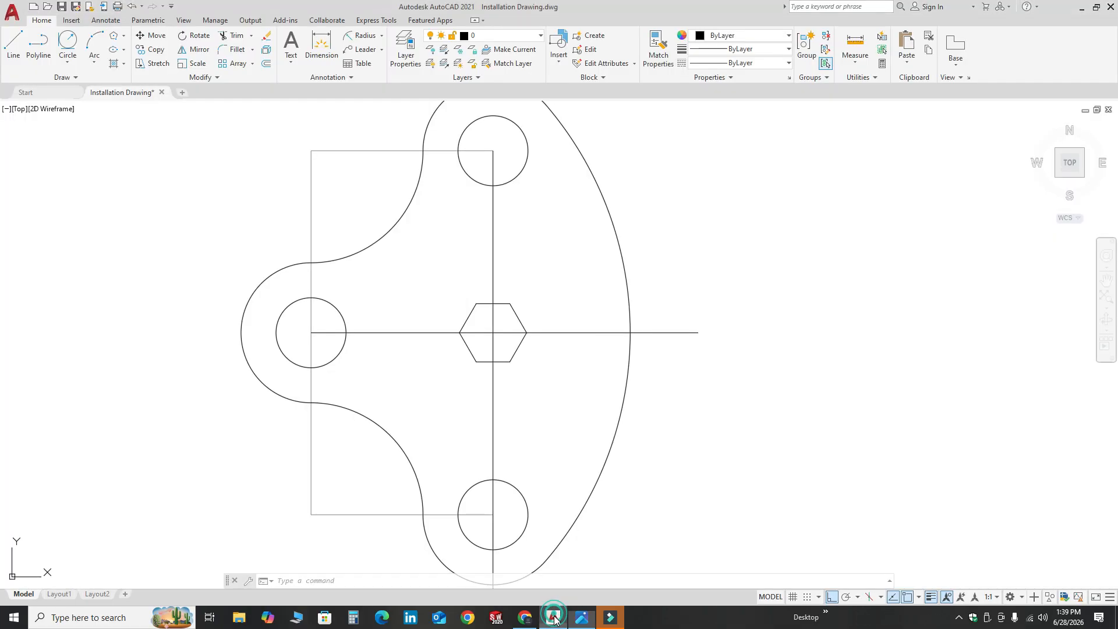
{"action": "scroll", "coordinate": [445, 309], "scroll_direction": "up", "scroll_amount": 2}
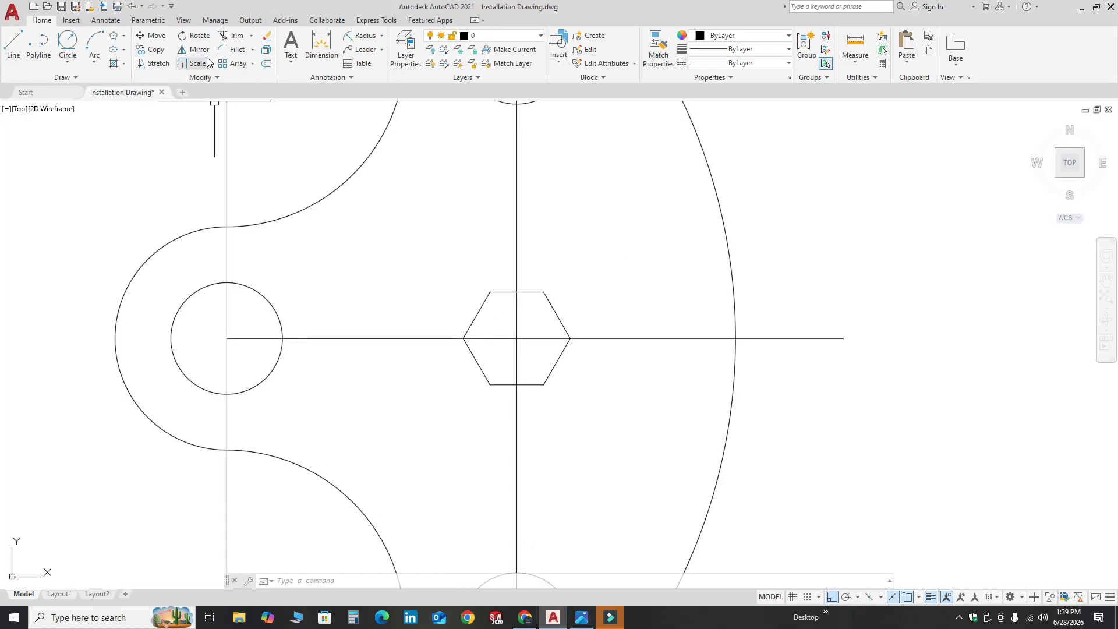
{"action": "left_click", "coordinate": [203, 36]}
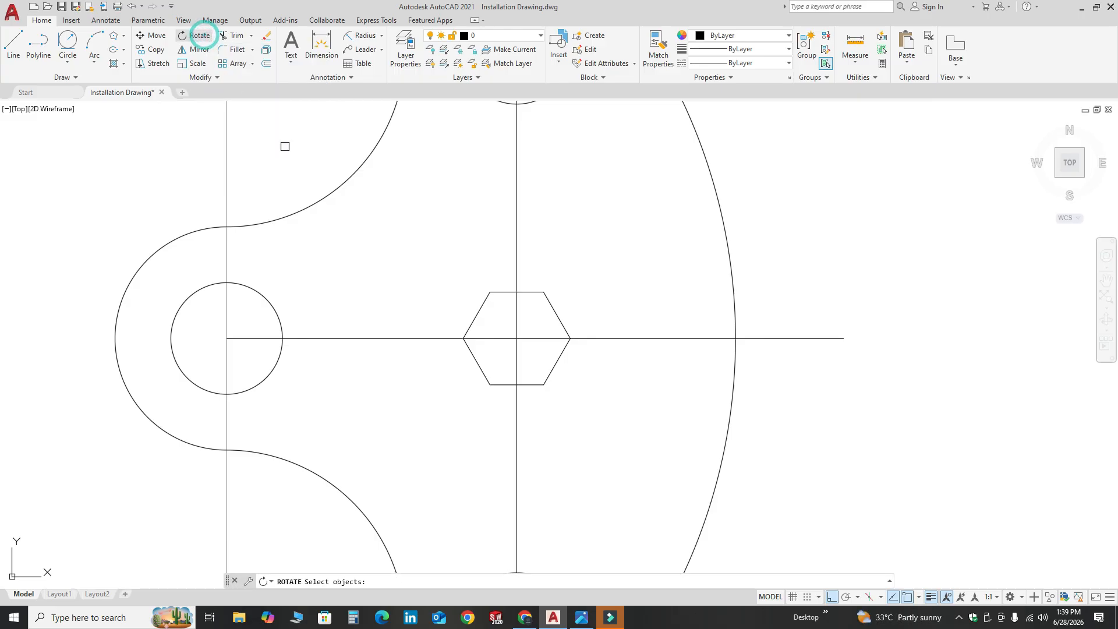
{"action": "left_click", "coordinate": [540, 293]}
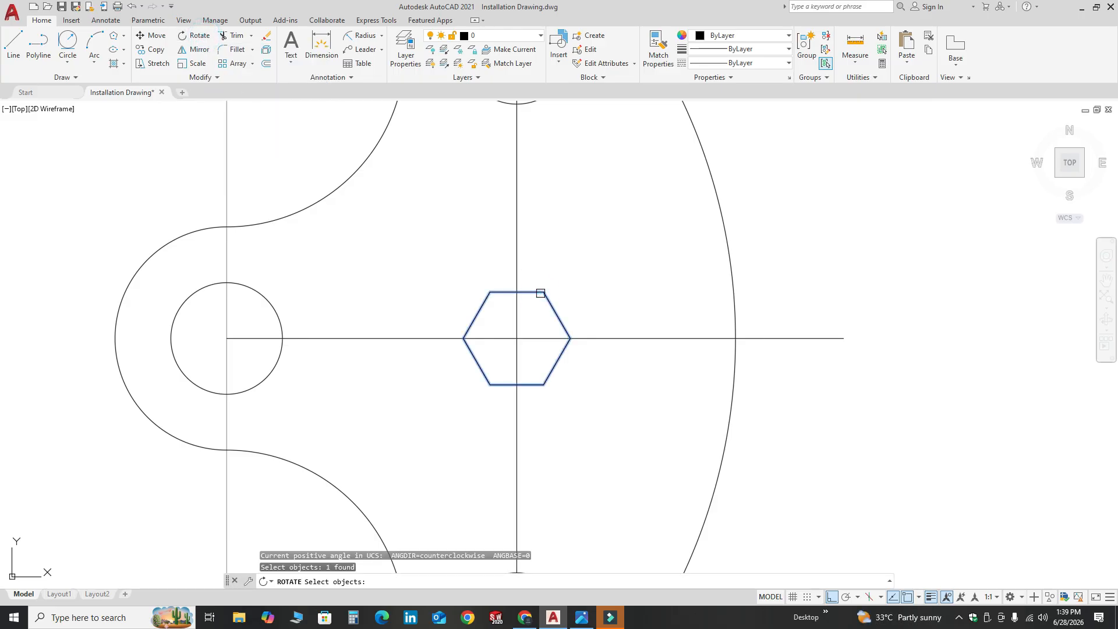
{"action": "key", "text": "Return"}
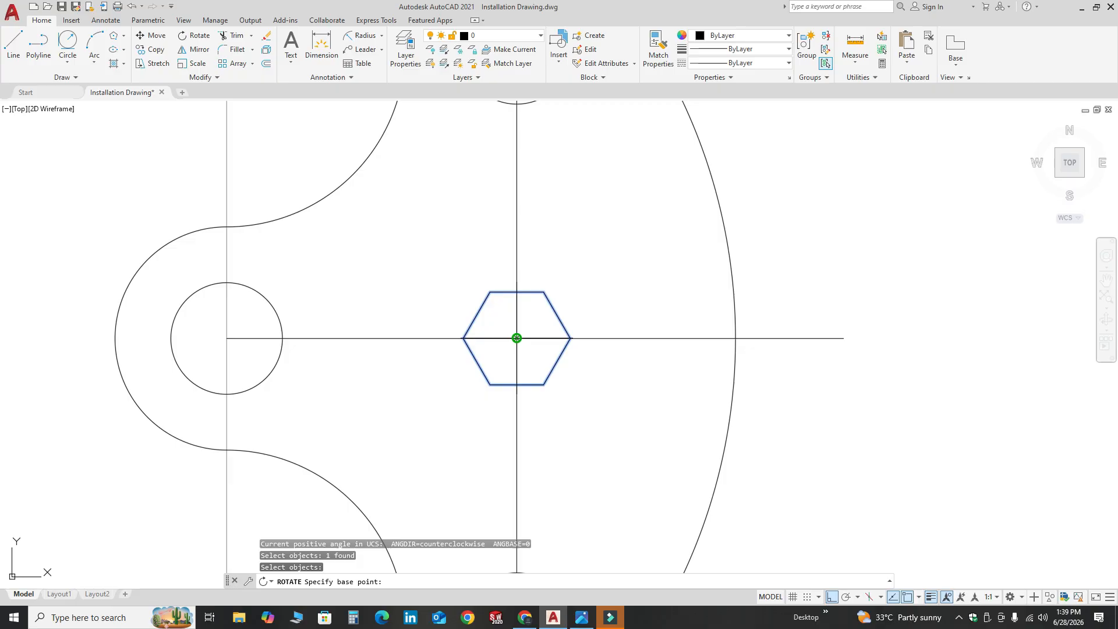
{"action": "left_click", "coordinate": [517, 338]}
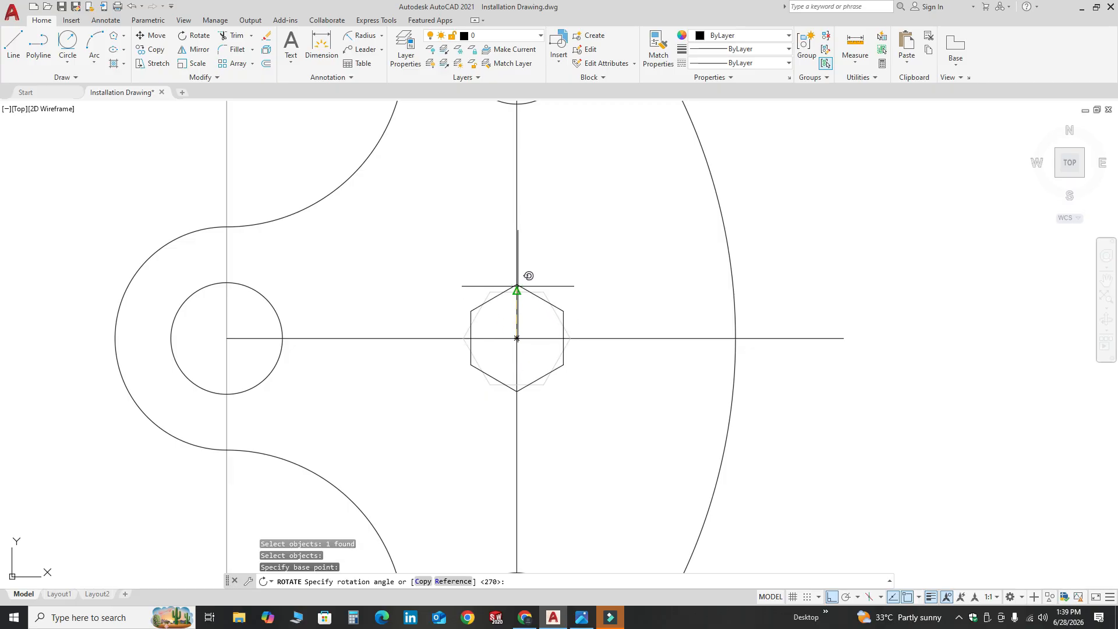
{"action": "left_click", "coordinate": [516, 282]}
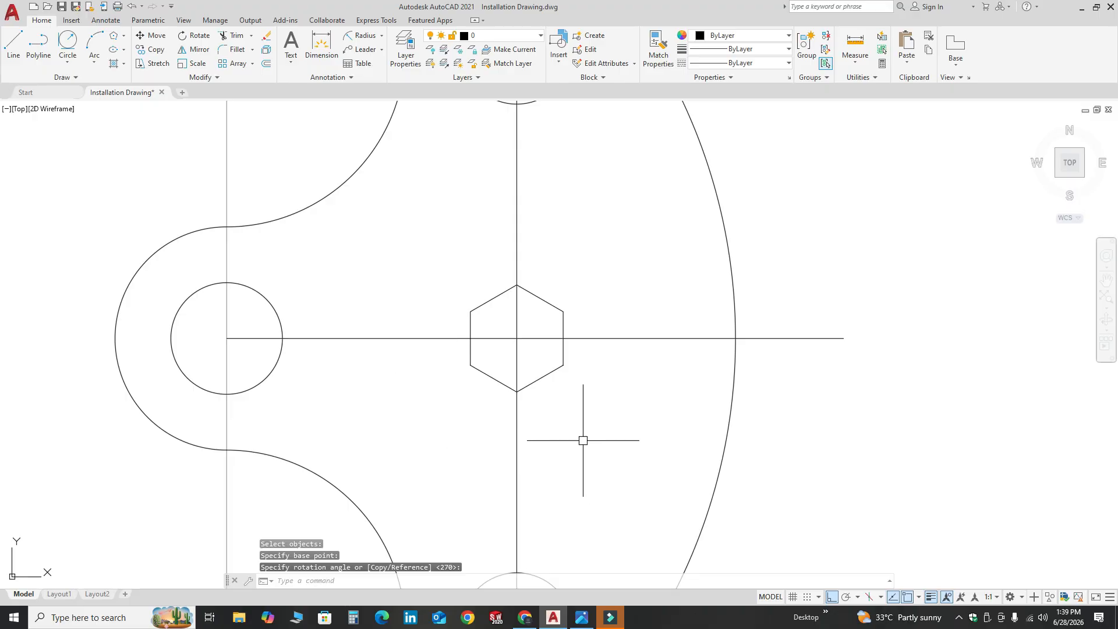
Step: Delete the horizontal and vertical construction lines that cross at the hexagon's center
{"action": "left_click", "coordinate": [581, 618]}
{"action": "left_click", "coordinate": [582, 621]}
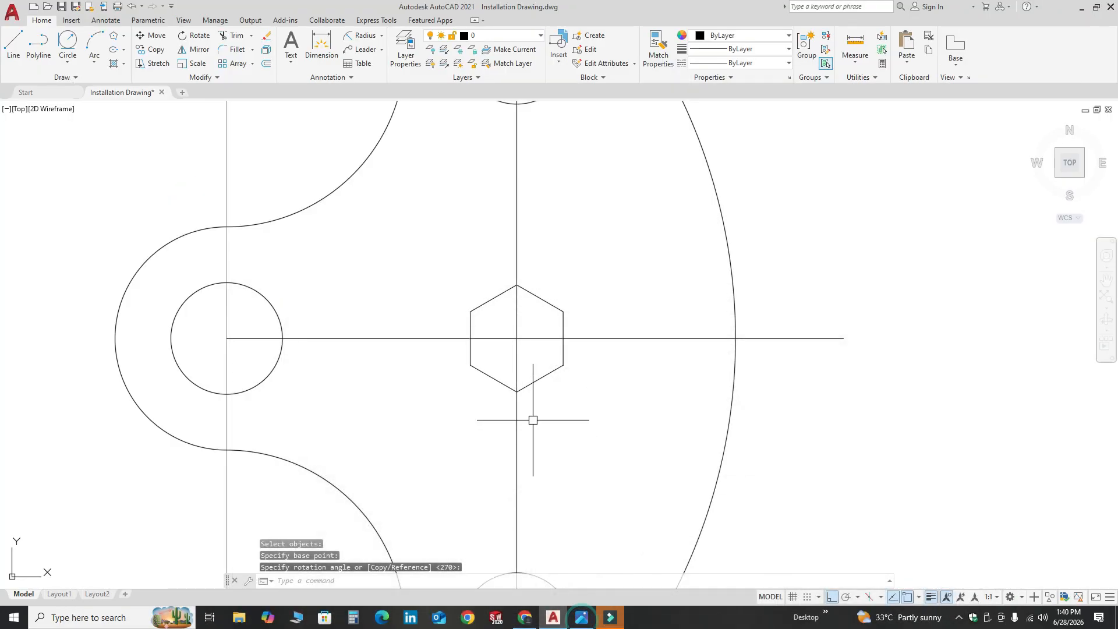
{"action": "scroll", "coordinate": [532, 417], "scroll_direction": "down", "scroll_amount": 3}
{"action": "left_click", "coordinate": [641, 370]}
{"action": "left_click", "coordinate": [618, 288]}
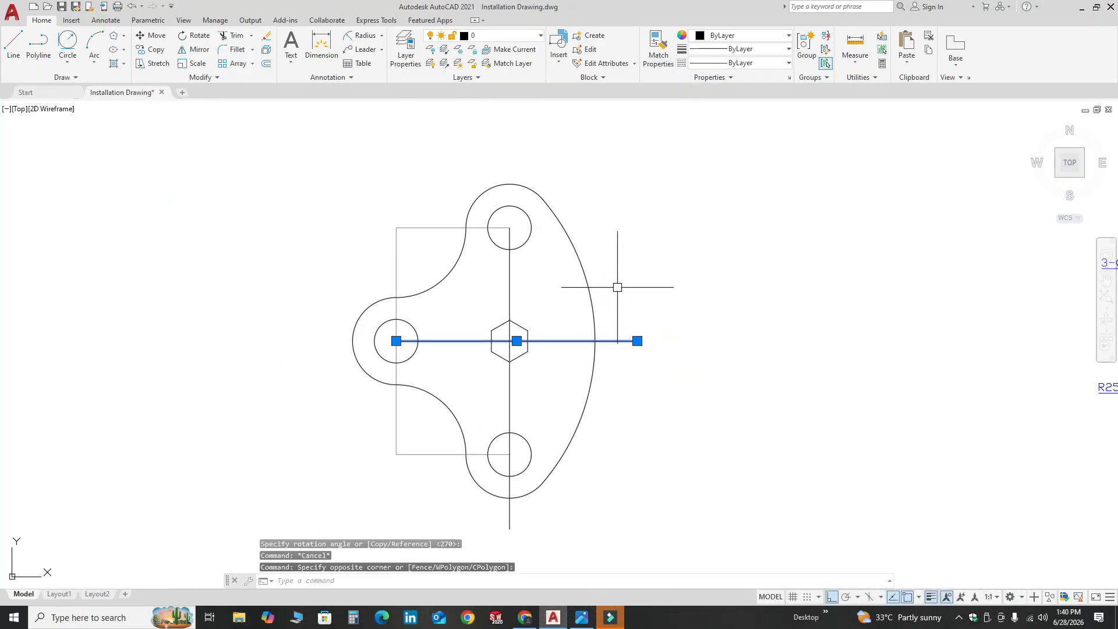
{"action": "key", "text": "Delete"}
{"action": "left_click", "coordinate": [520, 274]}
{"action": "left_click", "coordinate": [474, 267]}
{"action": "key", "text": "Delete"}
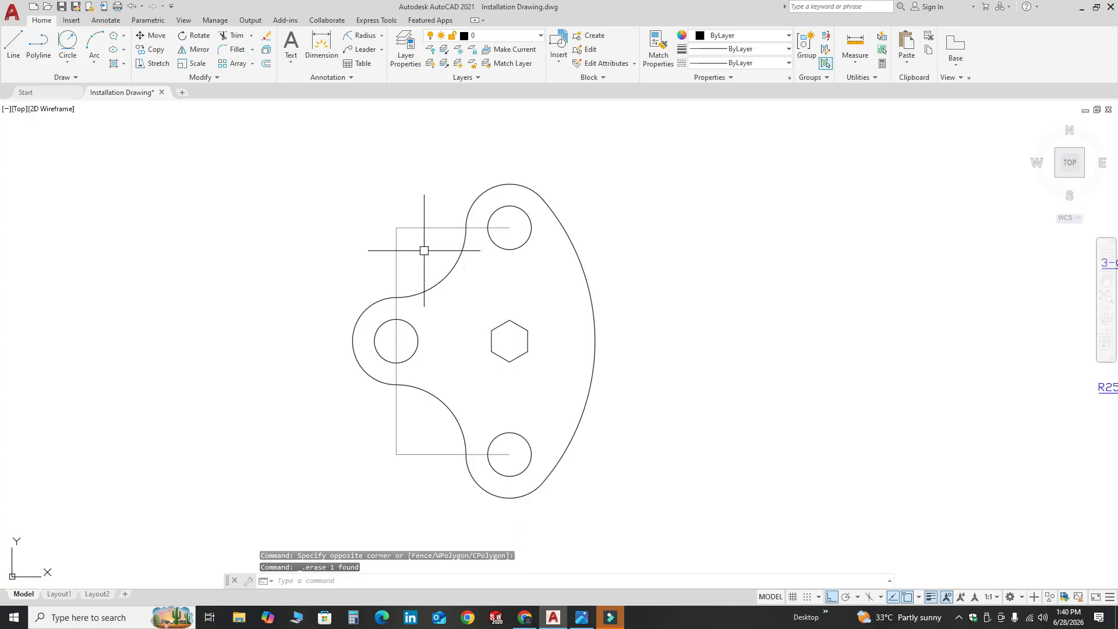
Step: Delete the remaining thin construction lines that link the upper and lower holes to the arc centers
{"action": "left_click", "coordinate": [419, 243]}
{"action": "left_click", "coordinate": [357, 190]}
{"action": "key", "text": "Delete"}
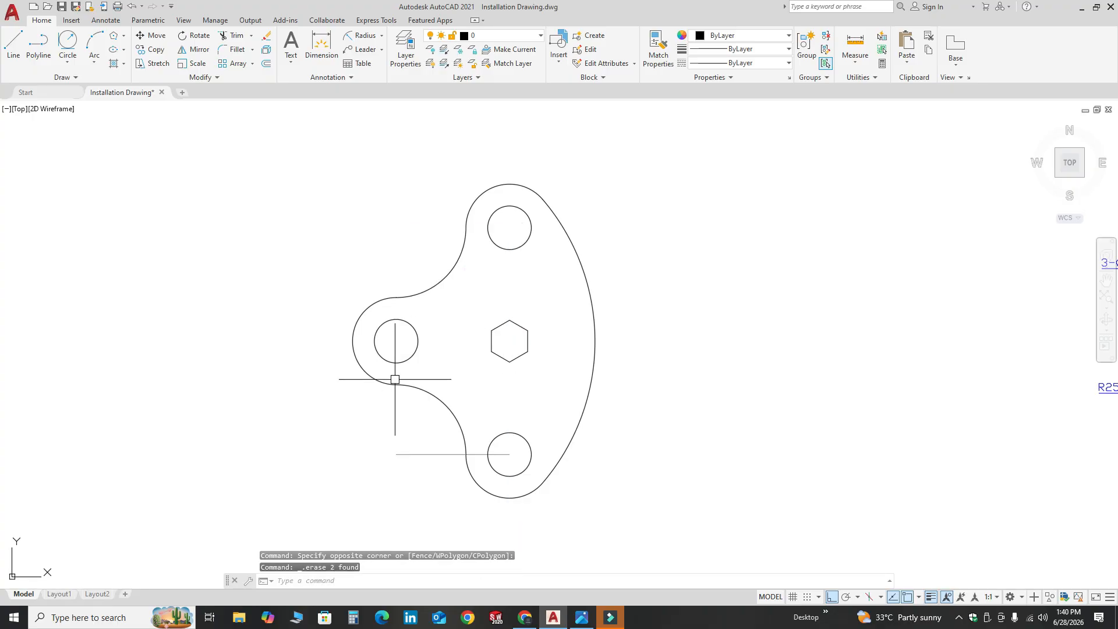
{"action": "left_click", "coordinate": [421, 462]}
{"action": "left_click", "coordinate": [401, 449]}
{"action": "key", "text": "Delete"}
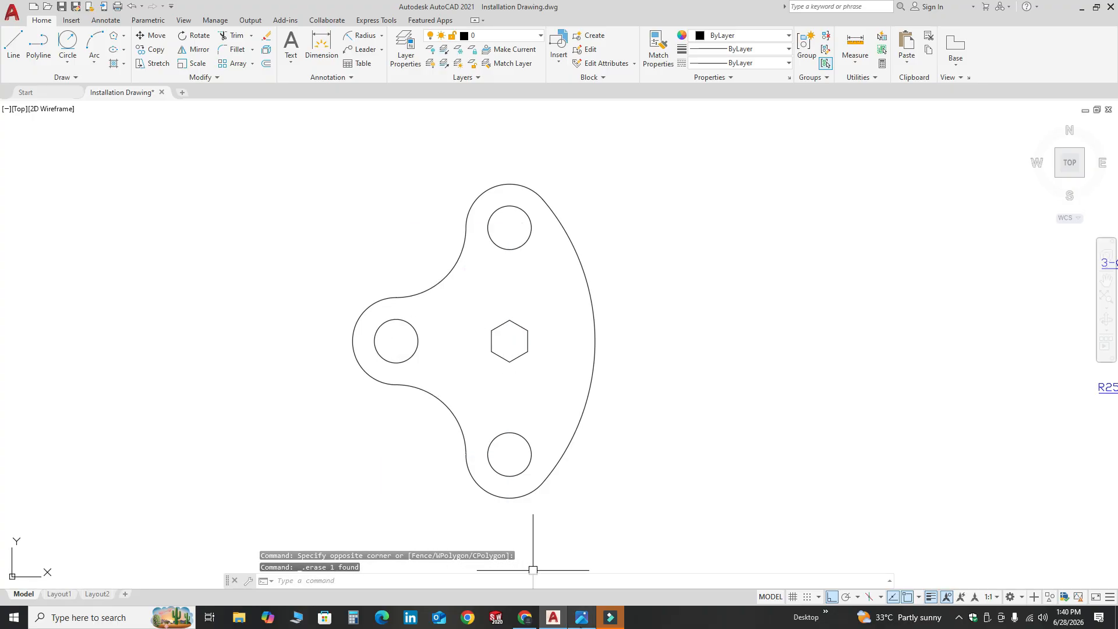
Step: Check the center lines in the reference image and make CEN the current layer
{"action": "left_click", "coordinate": [581, 618]}
{"action": "scroll", "coordinate": [531, 344], "scroll_direction": "down", "scroll_amount": 1}
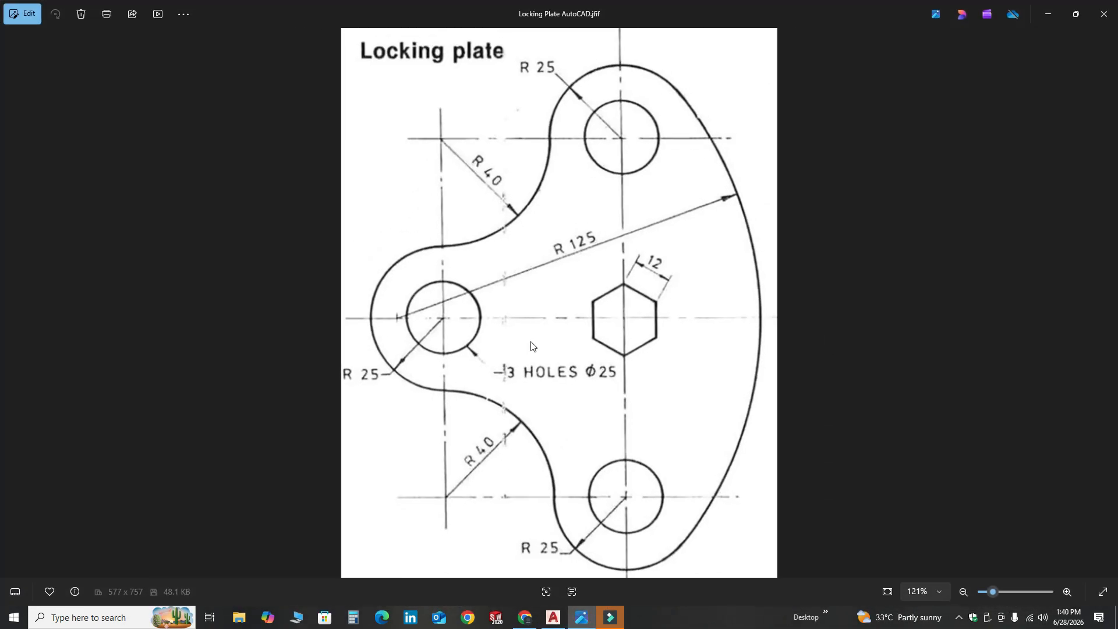
{"action": "scroll", "coordinate": [532, 345], "scroll_direction": "down", "scroll_amount": 1}
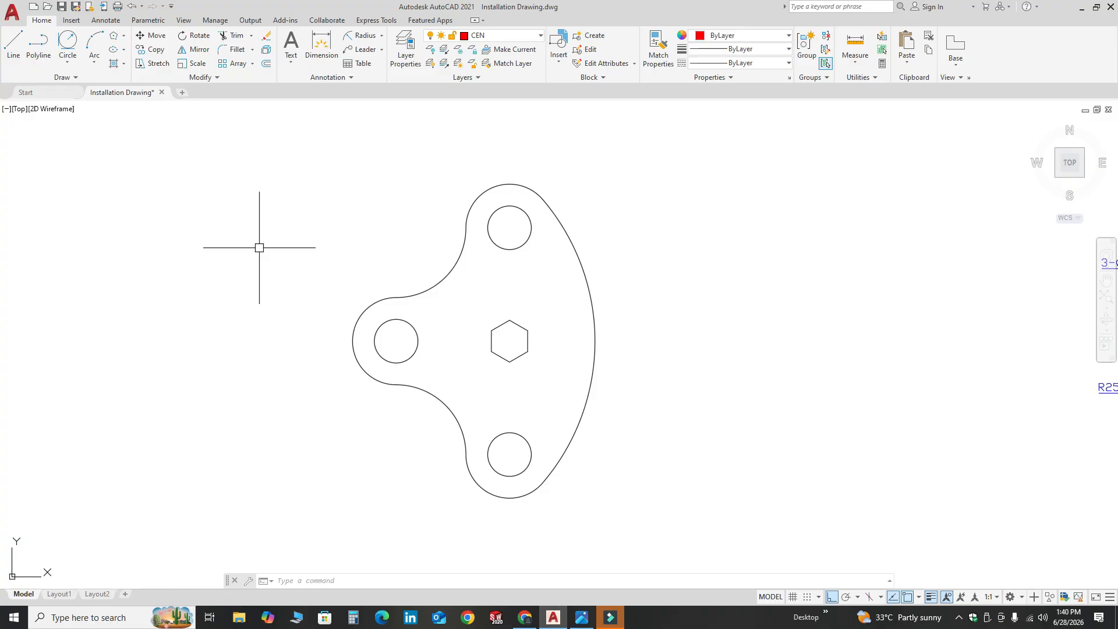
Step: Copy the three horizontal center lines and the long vertical one from the finished drawing, placing their upper crossing on the new plate's upper hole center
{"action": "scroll", "coordinate": [256, 245], "scroll_direction": "down", "scroll_amount": 2}
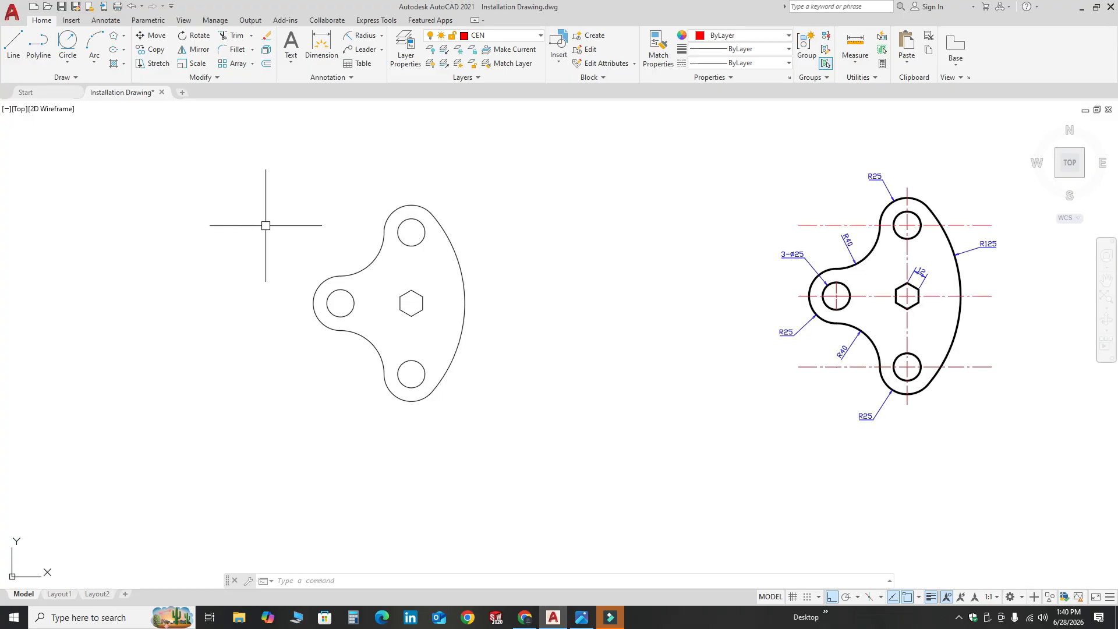
{"action": "scroll", "coordinate": [987, 242], "scroll_direction": "up", "scroll_amount": 2}
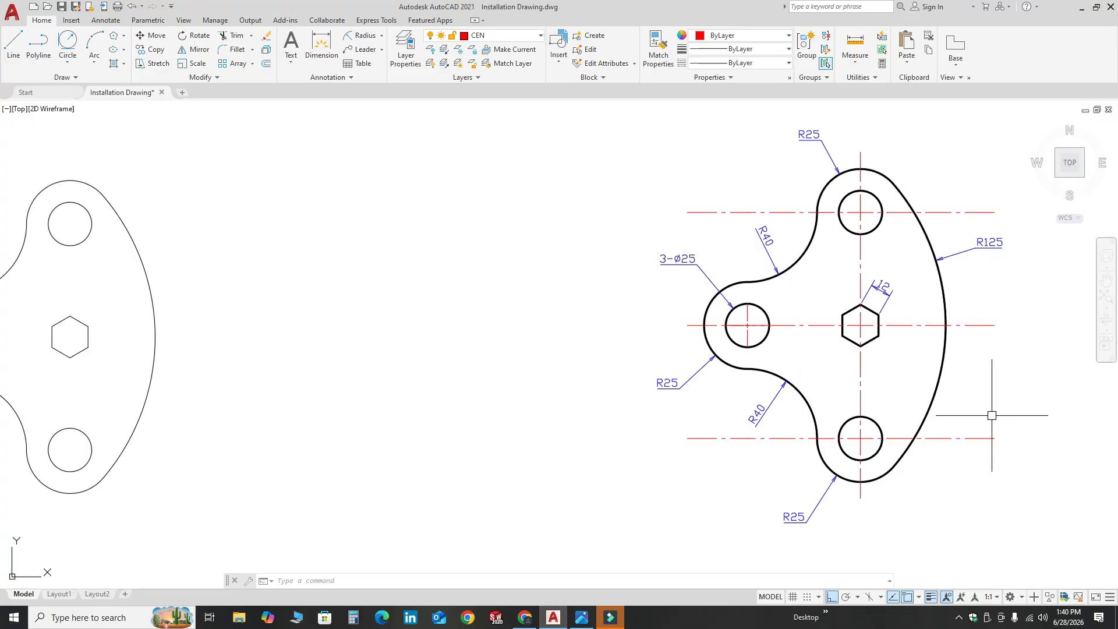
{"action": "left_click", "coordinate": [1006, 459]}
{"action": "left_click", "coordinate": [991, 412]}
{"action": "left_click", "coordinate": [954, 210]}
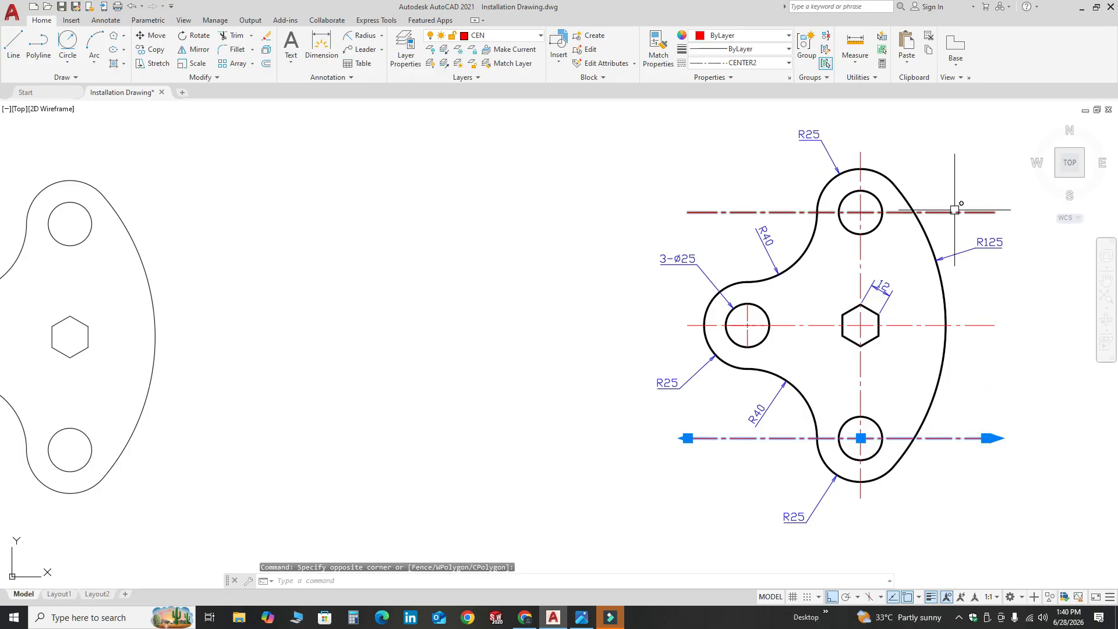
{"action": "left_click", "coordinate": [973, 325]}
{"action": "left_click", "coordinate": [860, 368]}
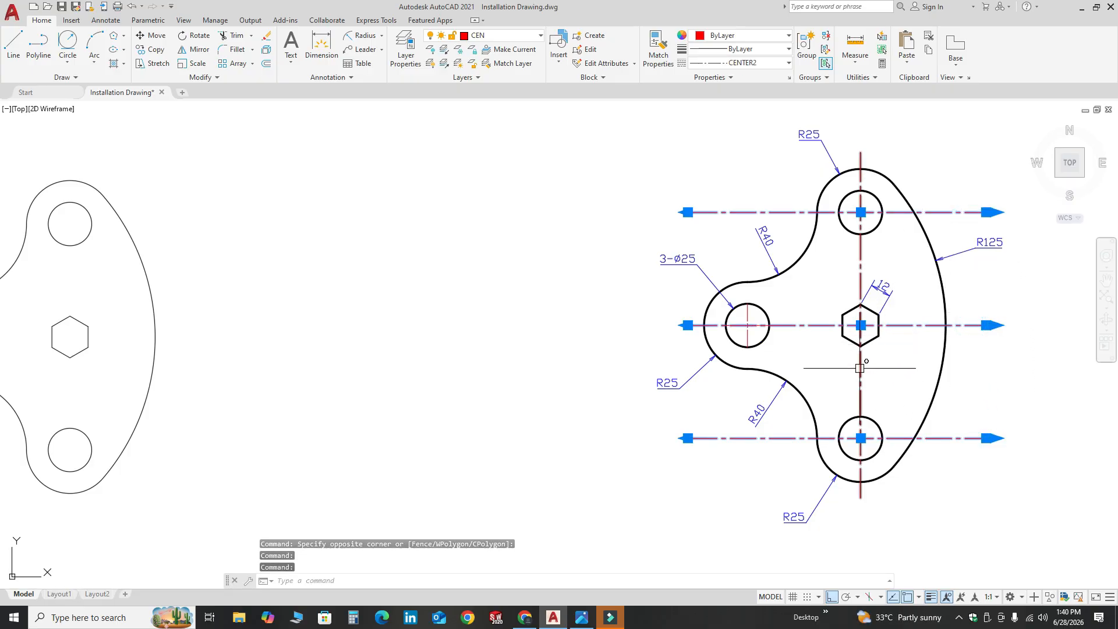
{"action": "left_click", "coordinate": [144, 55]}
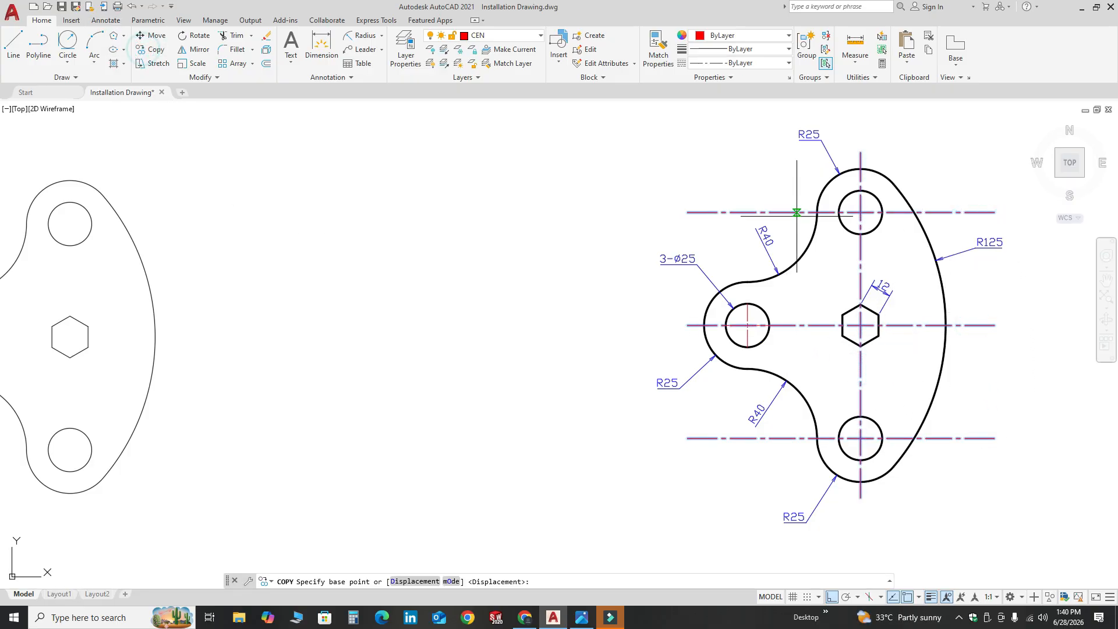
{"action": "left_click", "coordinate": [860, 212]}
{"action": "scroll", "coordinate": [835, 221], "scroll_direction": "down", "scroll_amount": 4}
{"action": "scroll", "coordinate": [562, 222], "scroll_direction": "up", "scroll_amount": 6}
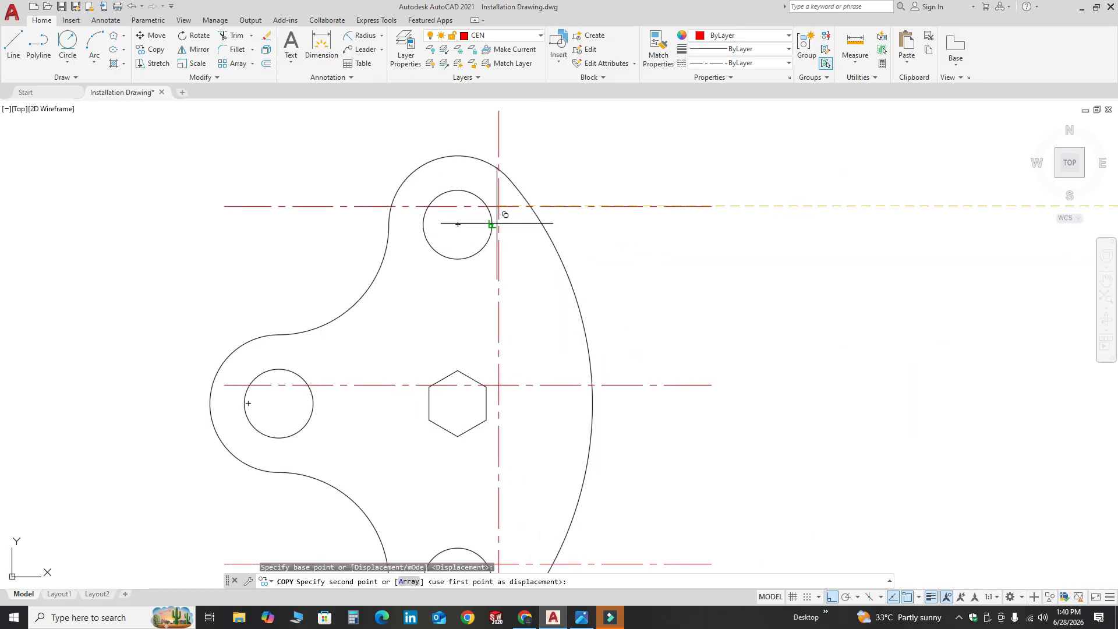
{"action": "left_click", "coordinate": [459, 225]}
{"action": "key", "text": "Escape"}
{"action": "scroll", "coordinate": [419, 230], "scroll_direction": "down", "scroll_amount": 2}
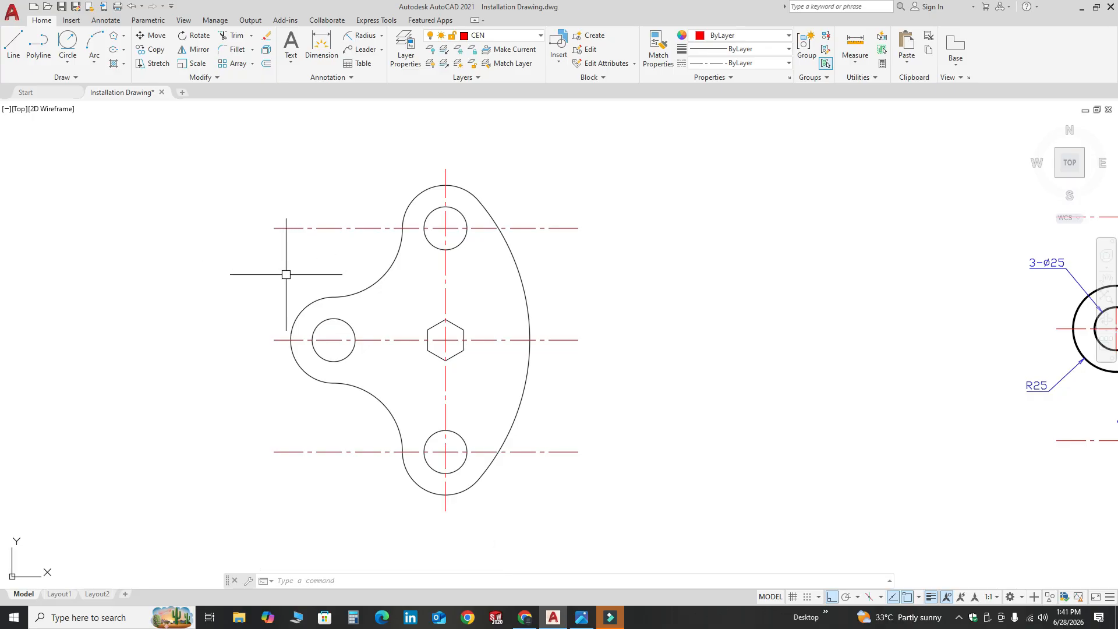
Step: Make DIM the current layer
{"action": "scroll", "coordinate": [286, 275], "scroll_direction": "down", "scroll_amount": 2}
{"action": "scroll", "coordinate": [287, 273], "scroll_direction": "up", "scroll_amount": 2}
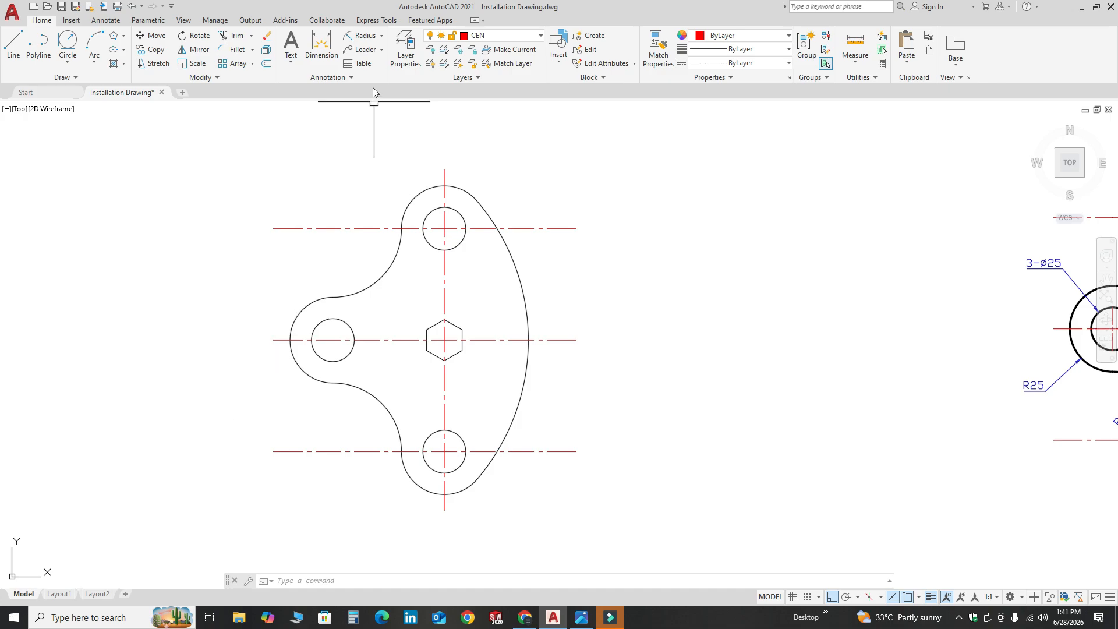
{"action": "left_click", "coordinate": [541, 36]}
{"action": "left_click", "coordinate": [497, 135]}
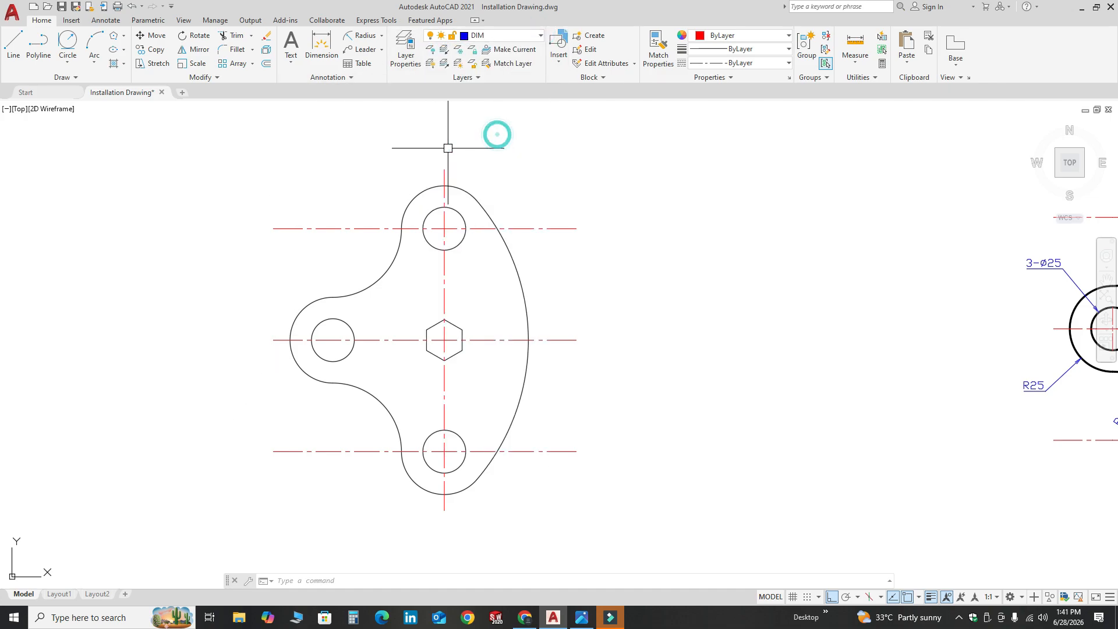
Step: Add a radius dimension to the upper concave arc, with its text inside the curve's hollow
{"action": "scroll", "coordinate": [299, 261], "scroll_direction": "up", "scroll_amount": 2}
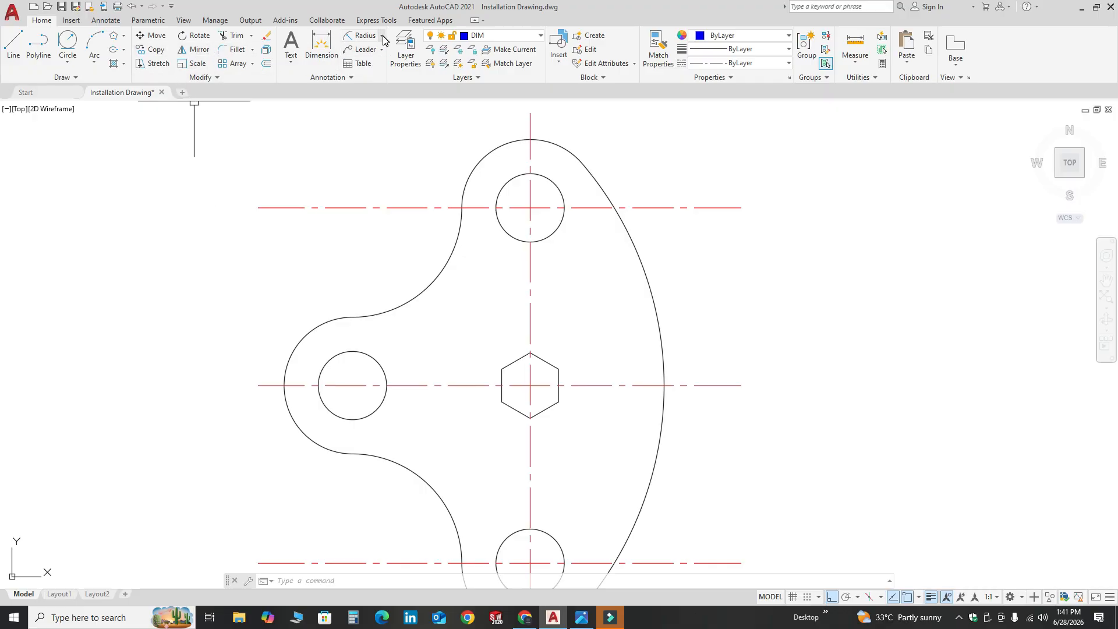
{"action": "left_click", "coordinate": [359, 36]}
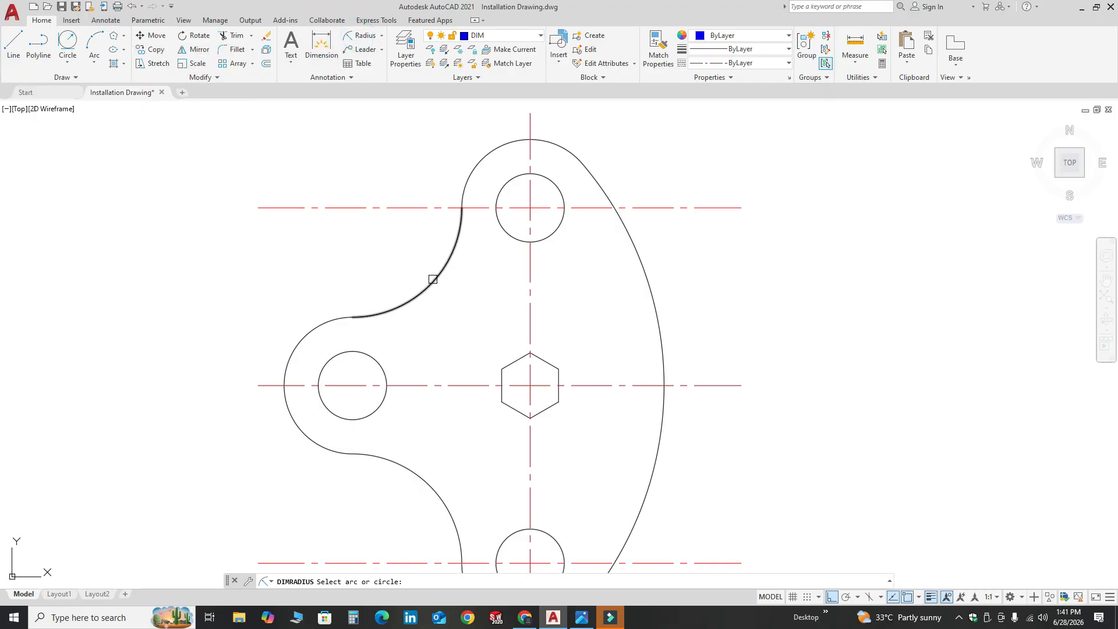
{"action": "left_click", "coordinate": [432, 280]}
{"action": "left_click", "coordinate": [390, 251]}
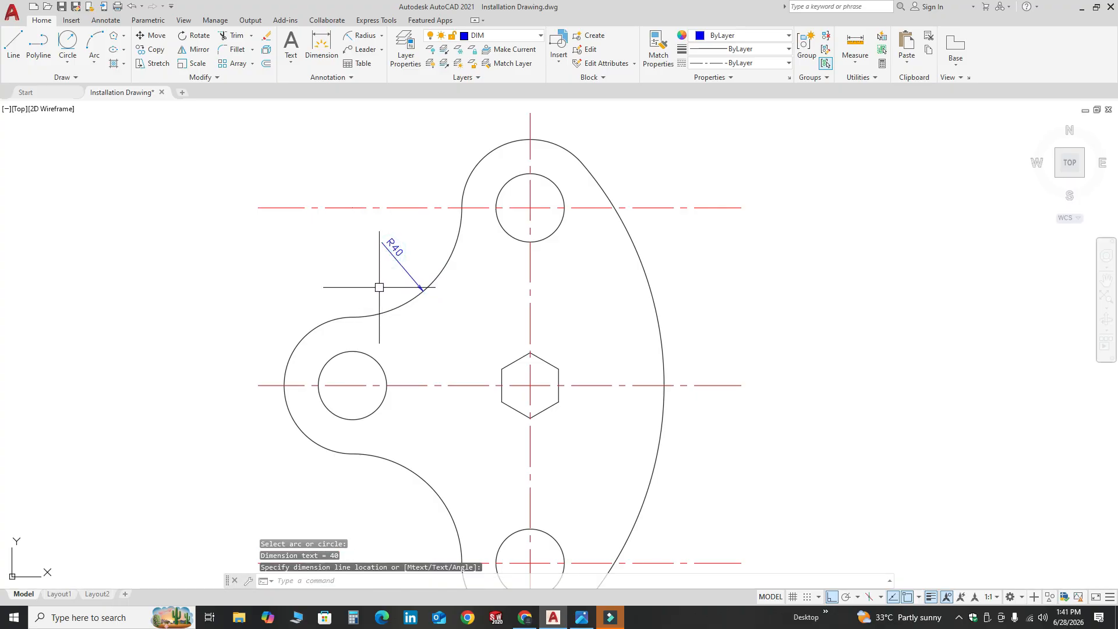
Step: Compare with the finished dimensioned drawing and add a radius dimension to the lower concave arc, with its text in the hollow
{"action": "scroll", "coordinate": [278, 226], "scroll_direction": "down", "scroll_amount": 3}
{"action": "scroll", "coordinate": [594, 280], "scroll_direction": "down", "scroll_amount": 2}
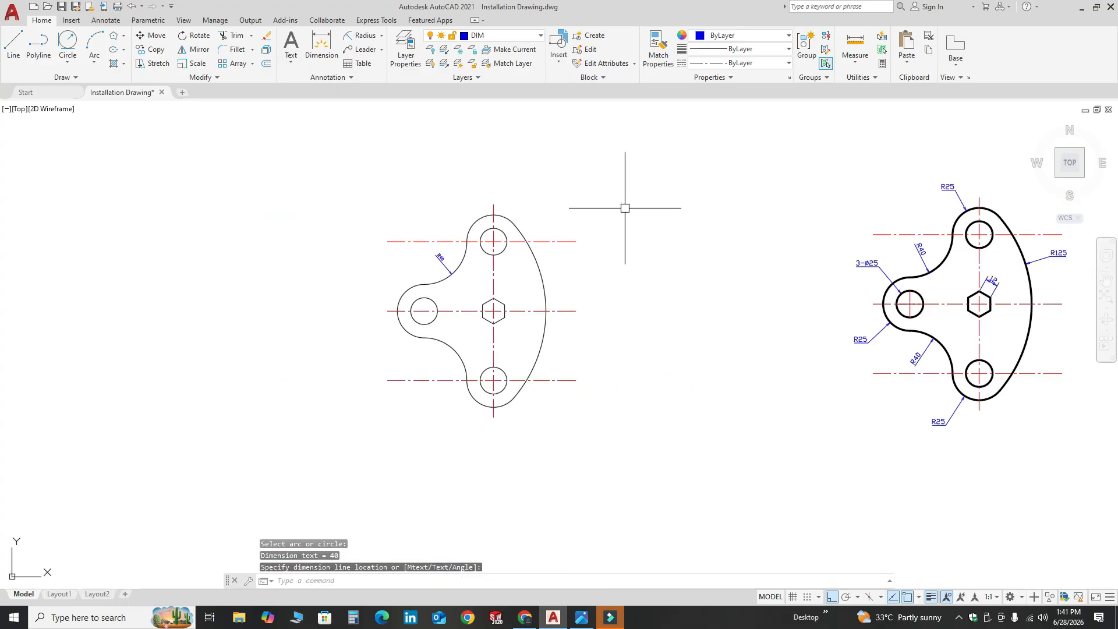
{"action": "scroll", "coordinate": [929, 198], "scroll_direction": "up", "scroll_amount": 2}
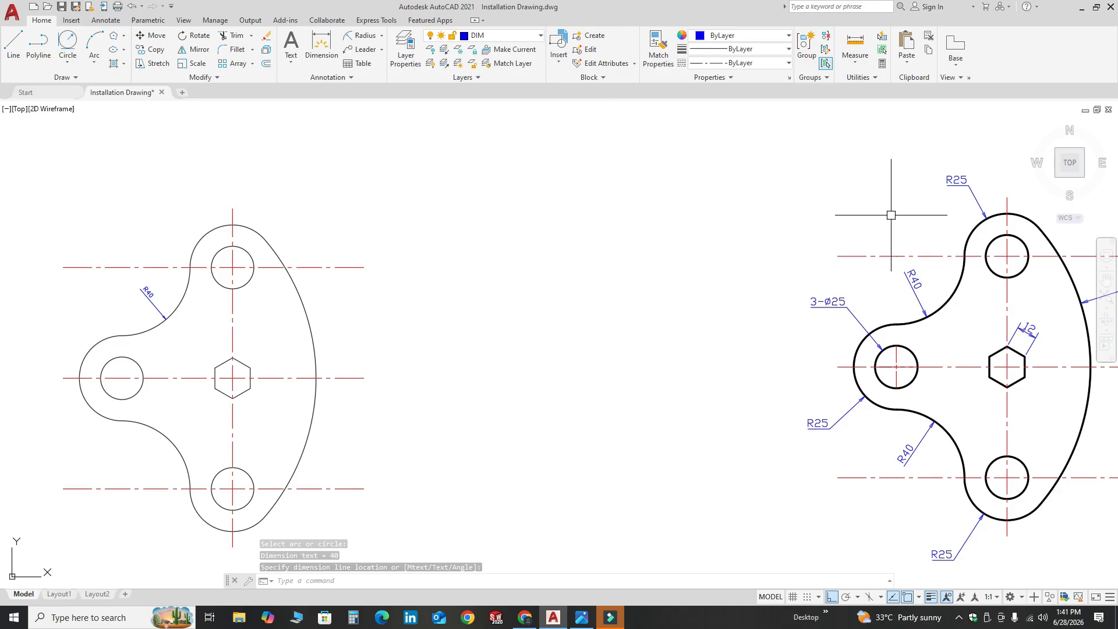
{"action": "scroll", "coordinate": [799, 255], "scroll_direction": "down", "scroll_amount": 2}
{"action": "scroll", "coordinate": [473, 248], "scroll_direction": "up", "scroll_amount": 2}
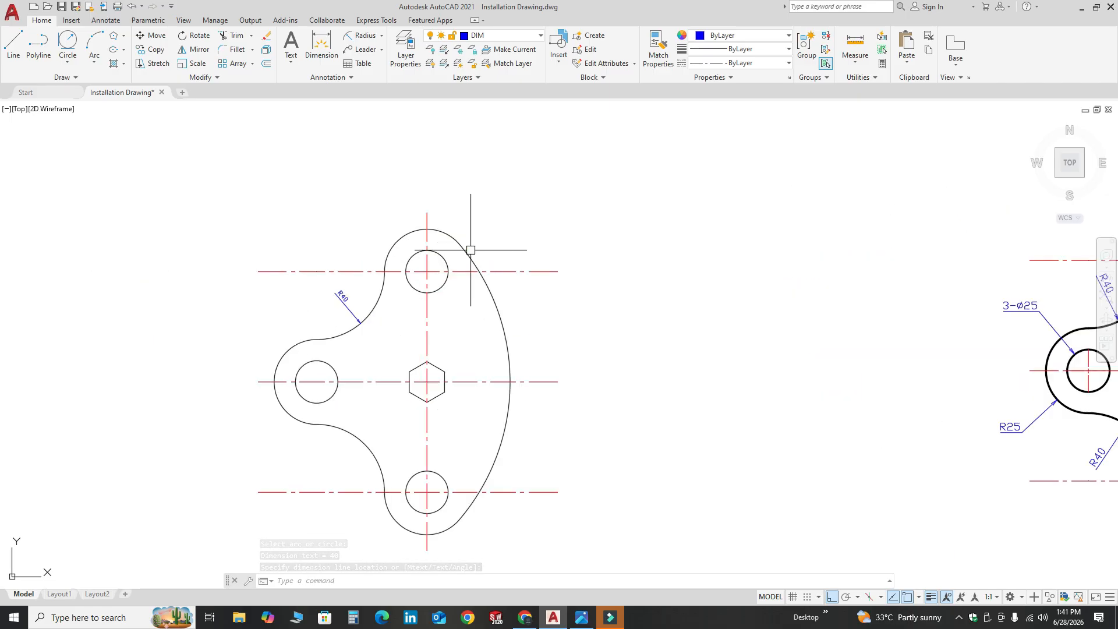
{"action": "left_click", "coordinate": [366, 36]}
{"action": "left_click", "coordinate": [363, 443]}
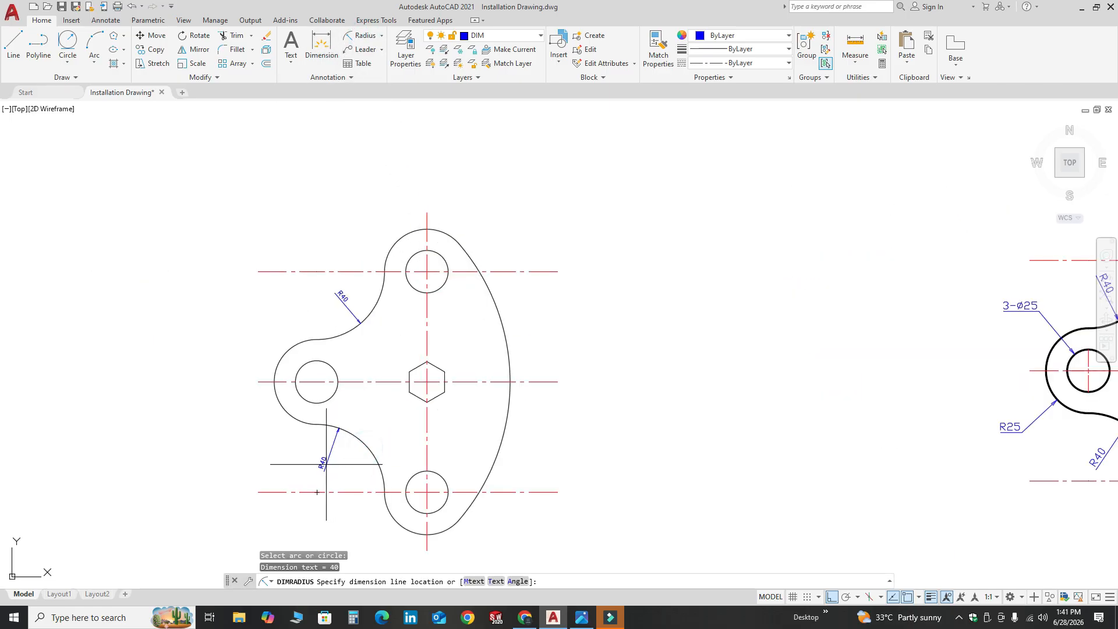
{"action": "left_click", "coordinate": [340, 475]}
Step: Add a radius dimension to the plate's large outer arc, with its text outside the upper right of the curve
{"action": "left_click", "coordinate": [506, 342]}
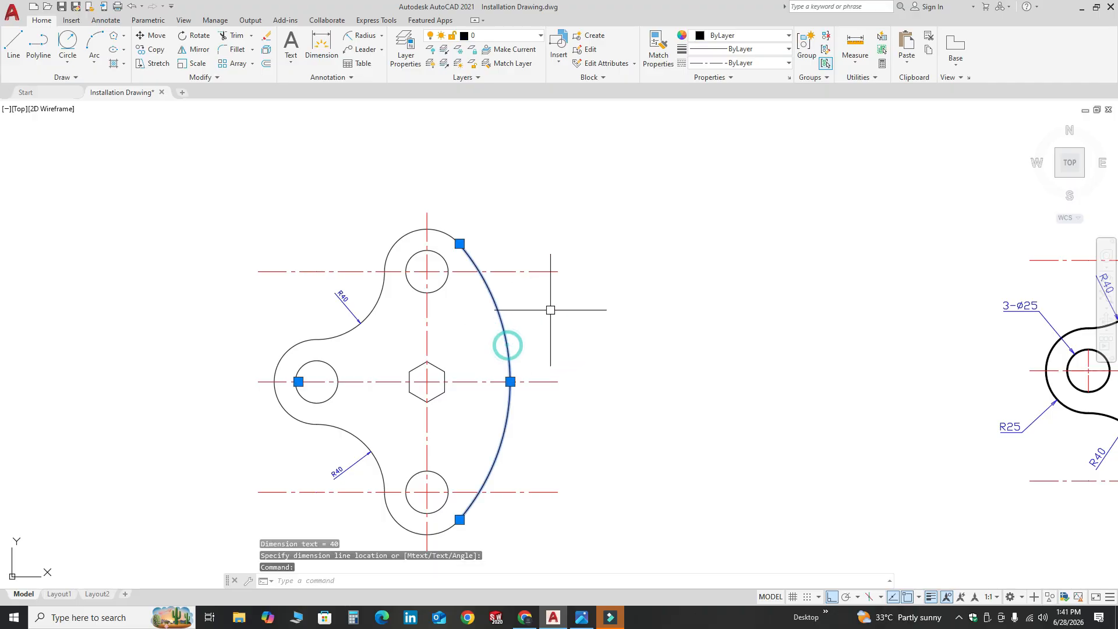
{"action": "key", "text": "Return"}
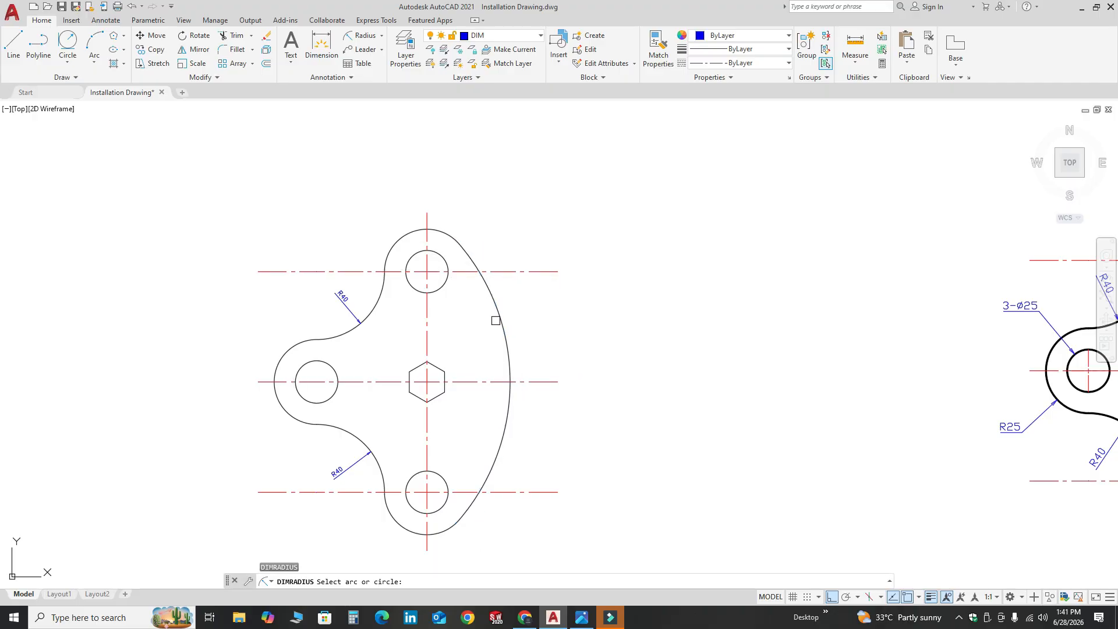
{"action": "left_click", "coordinate": [501, 319]}
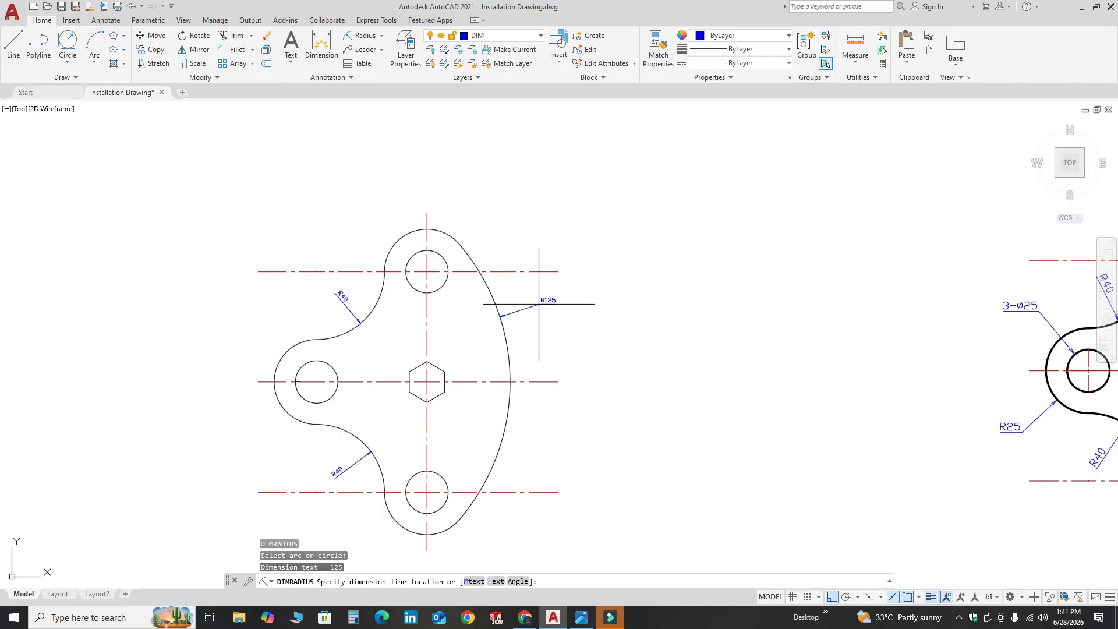
{"action": "left_click", "coordinate": [539, 304]}
{"action": "scroll", "coordinate": [485, 296], "scroll_direction": "down", "scroll_amount": 2}
{"action": "scroll", "coordinate": [398, 417], "scroll_direction": "up", "scroll_amount": 2}
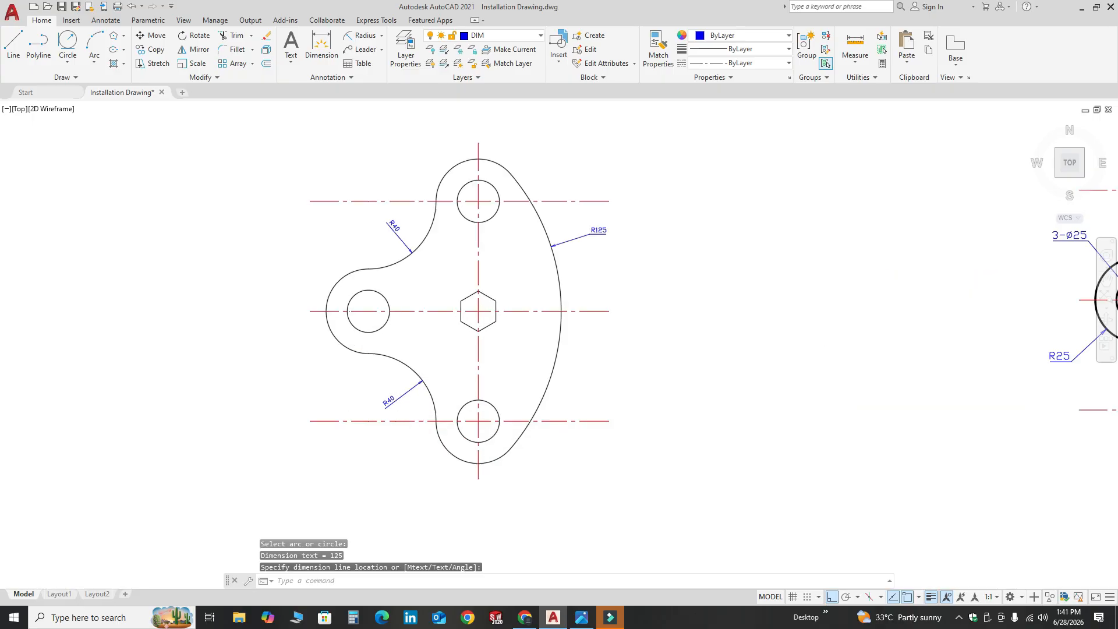
Step: Add an aligned dimension to the hexagon's upper-right edge, placed outside the hexagon
{"action": "scroll", "coordinate": [489, 303], "scroll_direction": "up", "scroll_amount": 5}
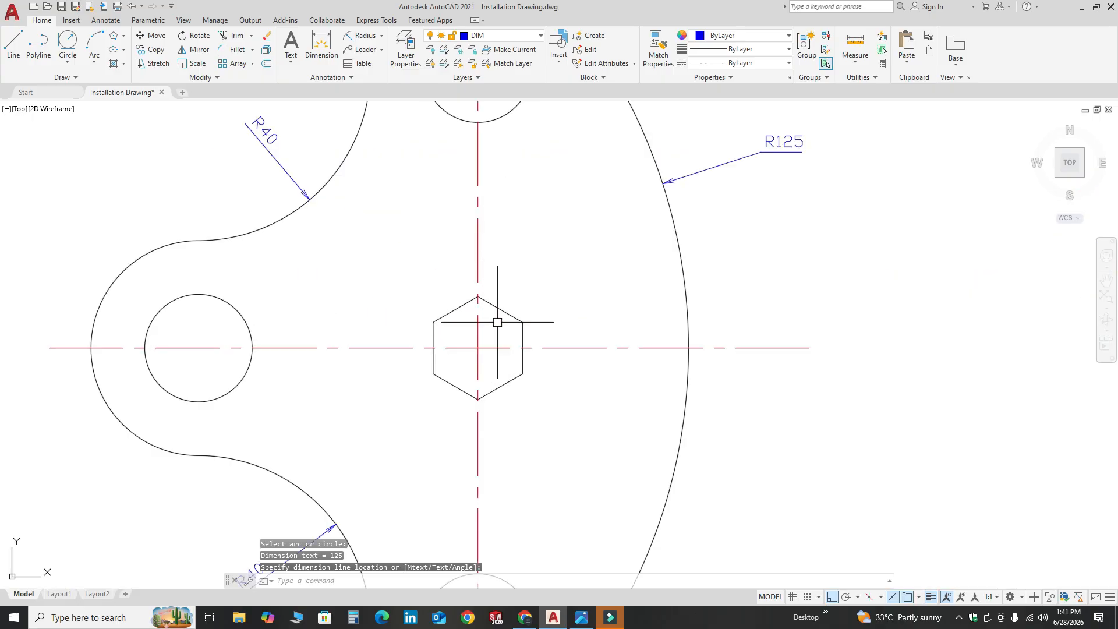
{"action": "left_click", "coordinate": [384, 35]}
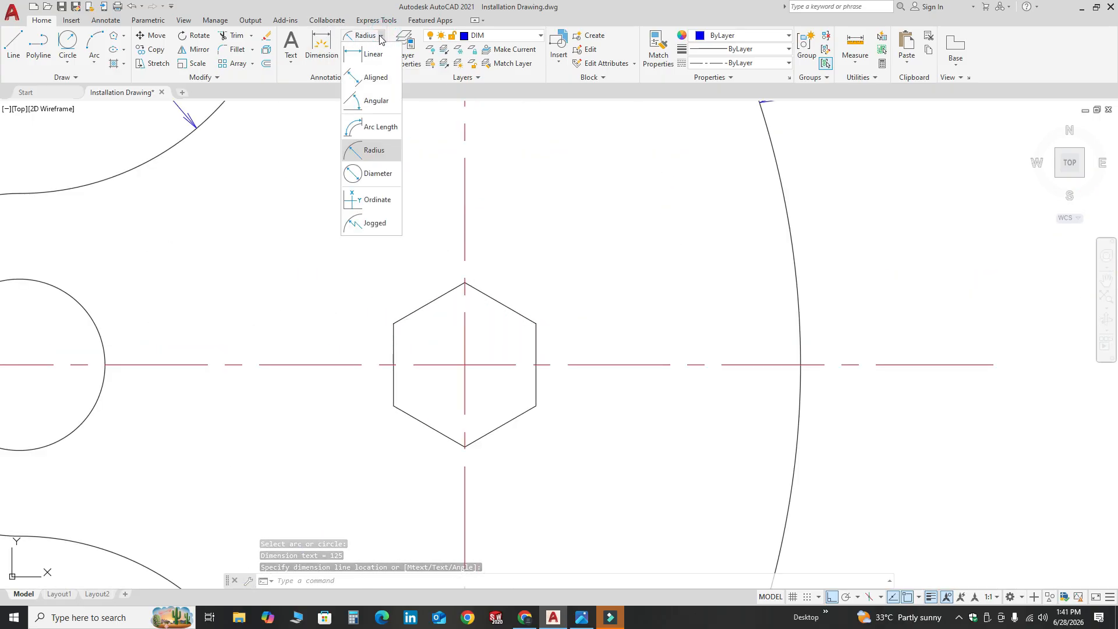
{"action": "left_click", "coordinate": [369, 85]}
{"action": "left_click", "coordinate": [465, 282]}
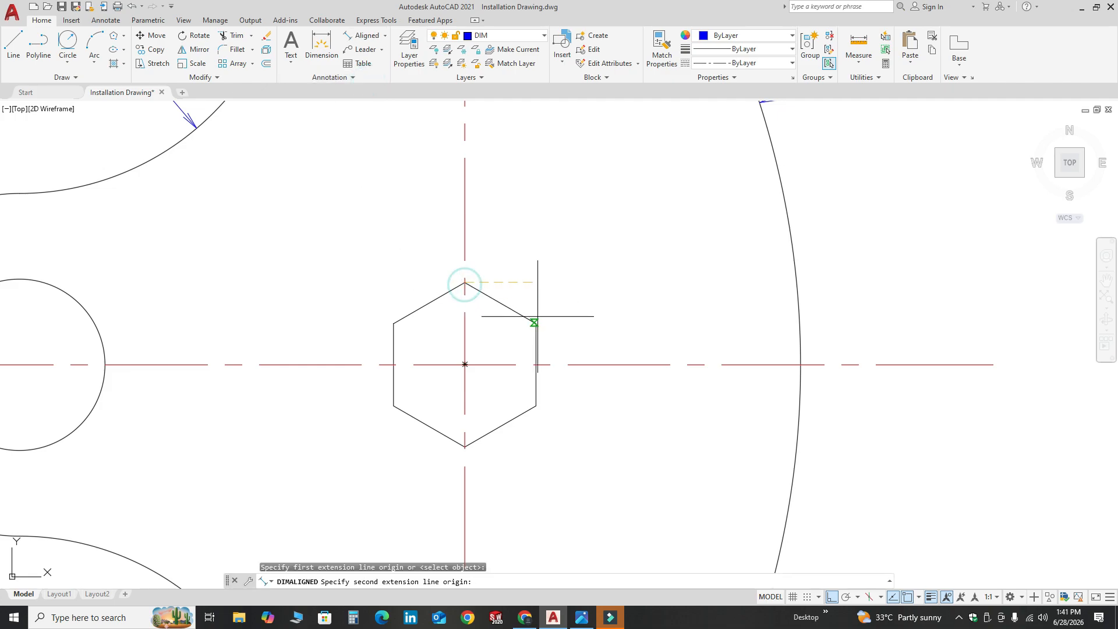
{"action": "left_click", "coordinate": [535, 321]}
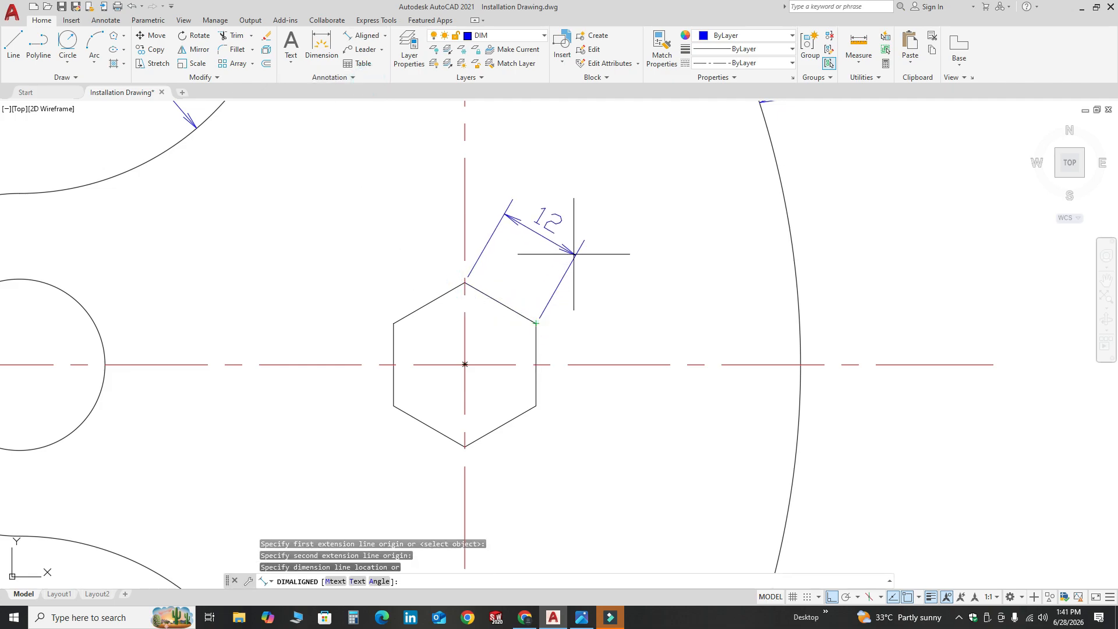
{"action": "left_click", "coordinate": [574, 254]}
{"action": "scroll", "coordinate": [571, 250], "scroll_direction": "down", "scroll_amount": 6}
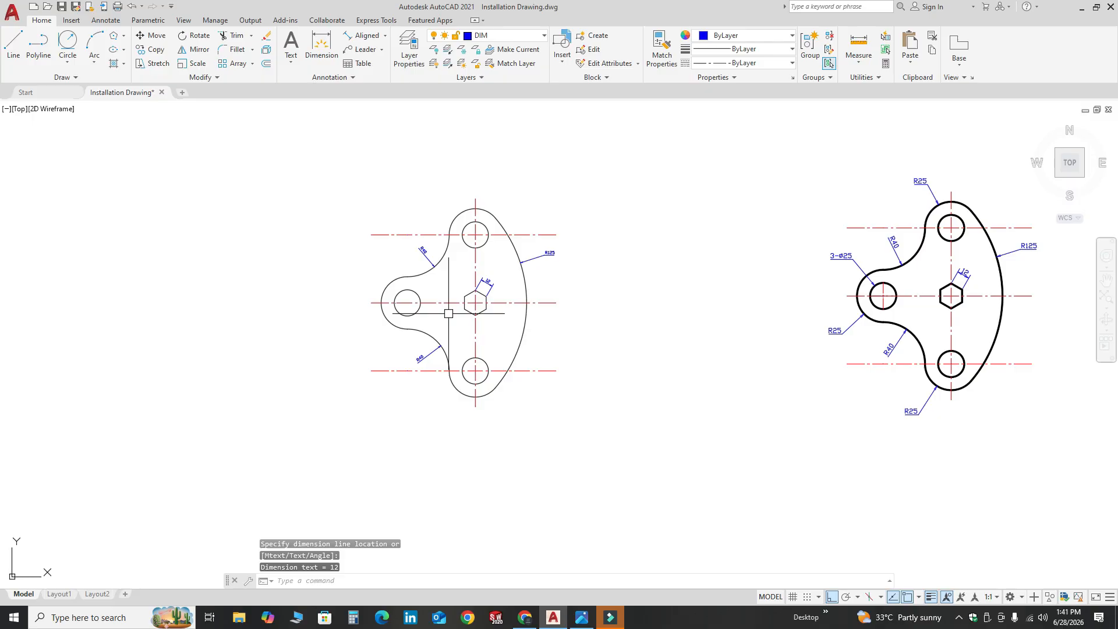
Step: Add a radius dimension to the rounded end around the lower hole, with its text below and left of the plate
{"action": "scroll", "coordinate": [459, 390], "scroll_direction": "up", "scroll_amount": 4}
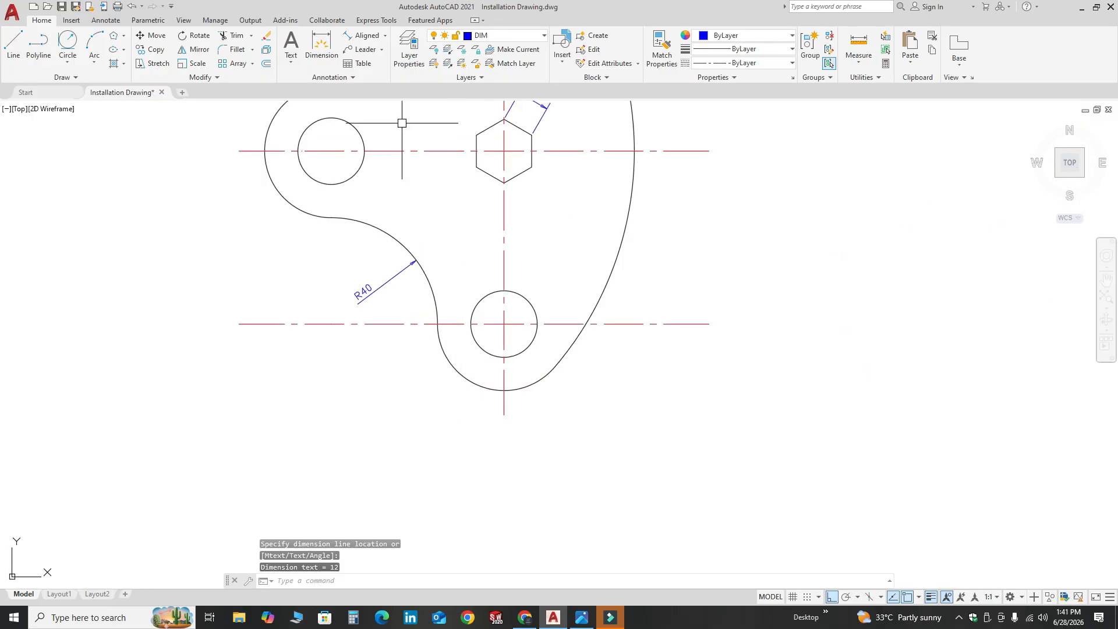
{"action": "left_click", "coordinate": [384, 36]}
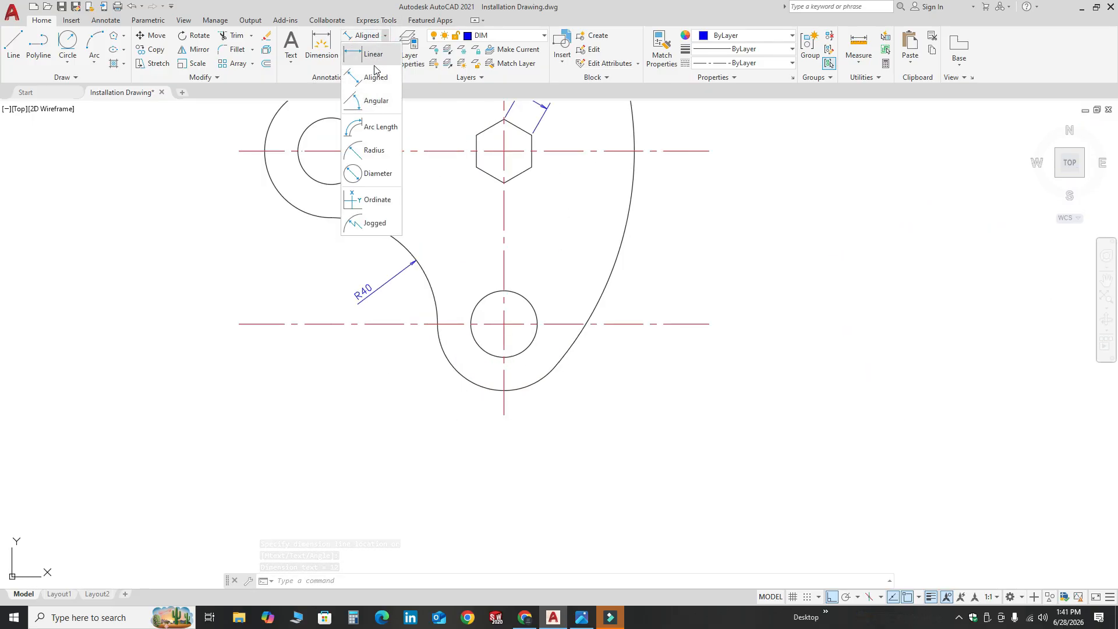
{"action": "left_click", "coordinate": [374, 150]}
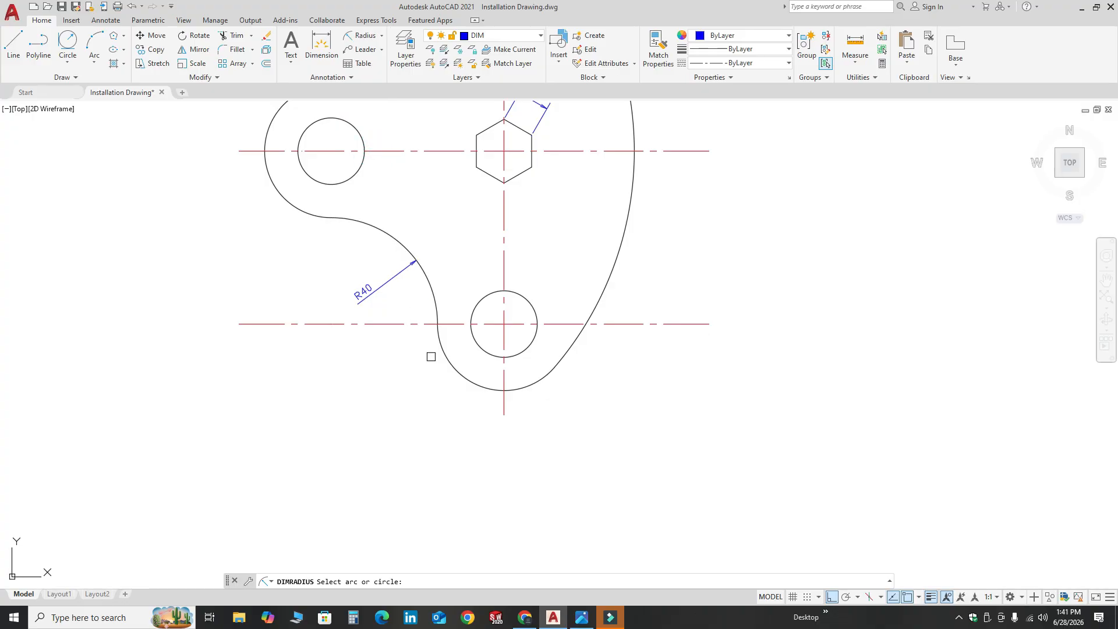
{"action": "left_click", "coordinate": [457, 373]}
{"action": "left_click", "coordinate": [395, 425]}
{"action": "scroll", "coordinate": [394, 427], "scroll_direction": "down", "scroll_amount": 4}
{"action": "scroll", "coordinate": [419, 230], "scroll_direction": "up", "scroll_amount": 4}
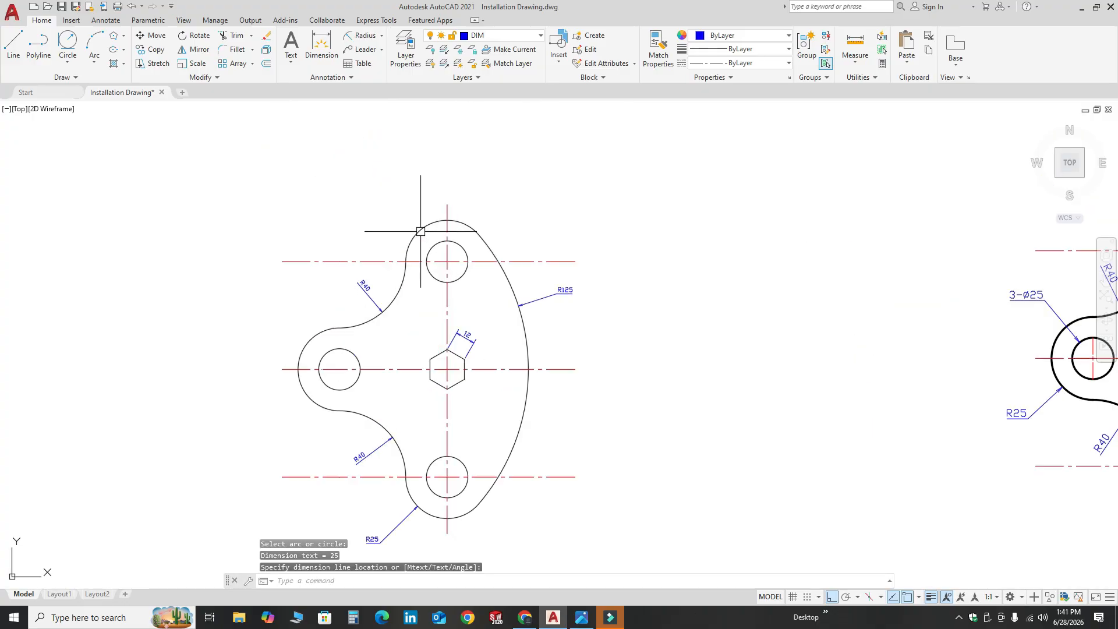
Step: Add a radius dimension to the rounded end around the upper hole, with its text above and left of the plate
{"action": "key", "text": "Return"}
{"action": "left_click", "coordinate": [421, 225]}
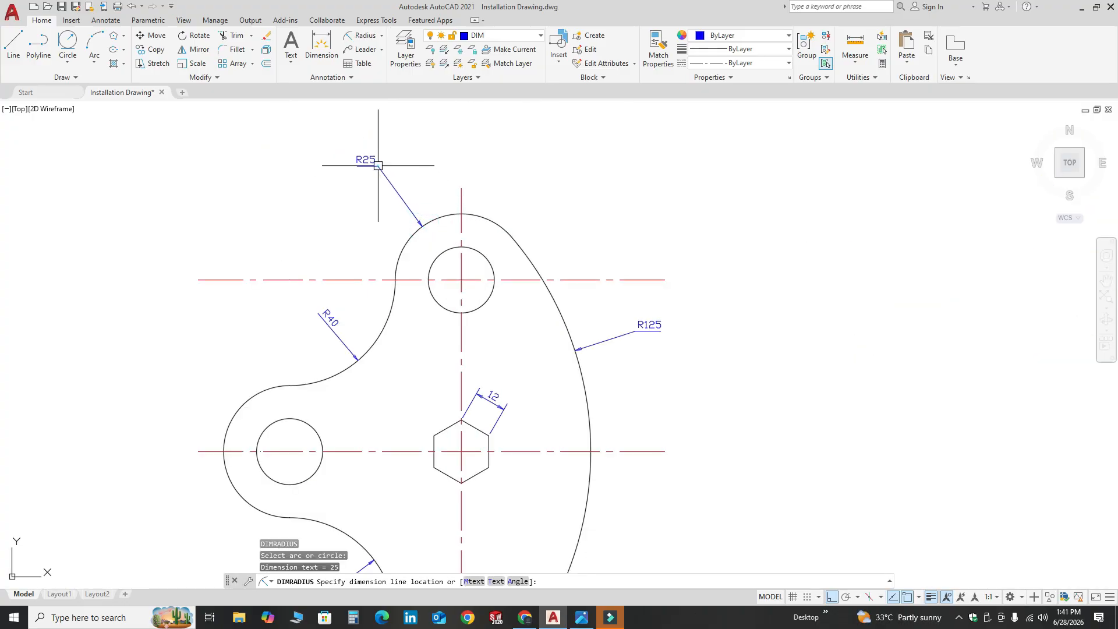
{"action": "left_click", "coordinate": [367, 159]}
{"action": "scroll", "coordinate": [336, 208], "scroll_direction": "down", "scroll_amount": 4}
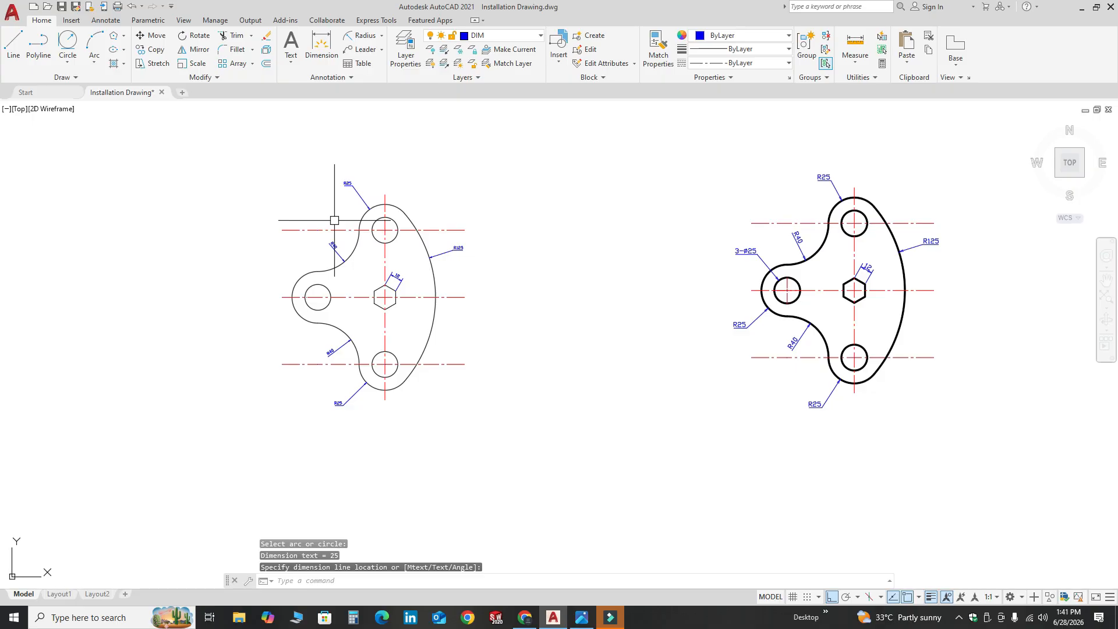
Step: Add a diameter dimension to the left hole, with its text outside the plate at the upper left
{"action": "scroll", "coordinate": [264, 277], "scroll_direction": "up", "scroll_amount": 2}
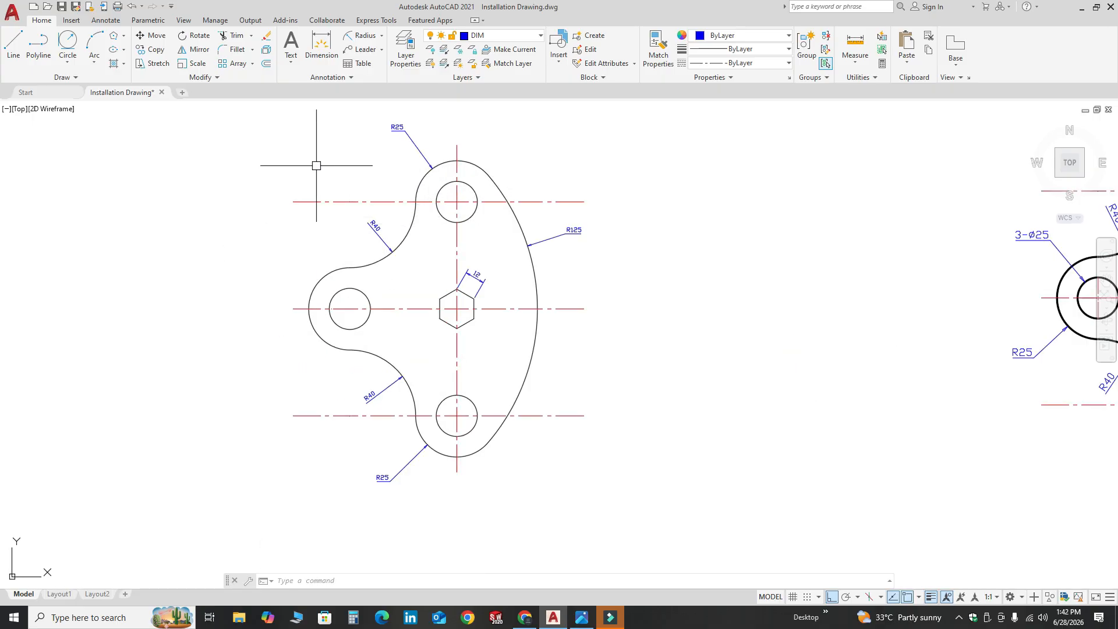
{"action": "left_click", "coordinate": [383, 36]}
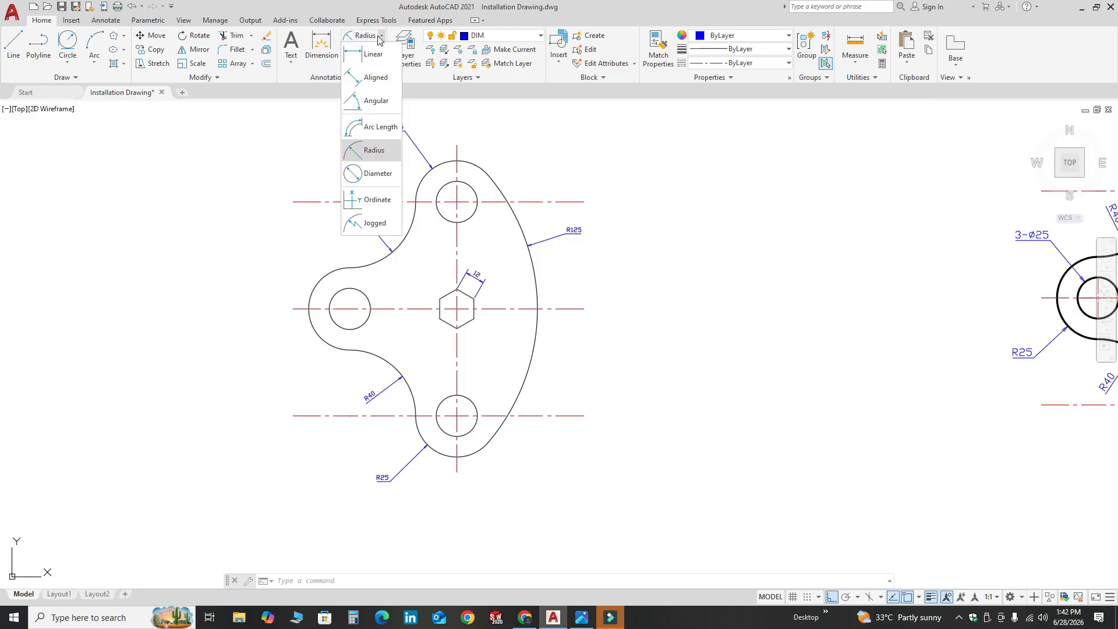
{"action": "left_click", "coordinate": [352, 173]}
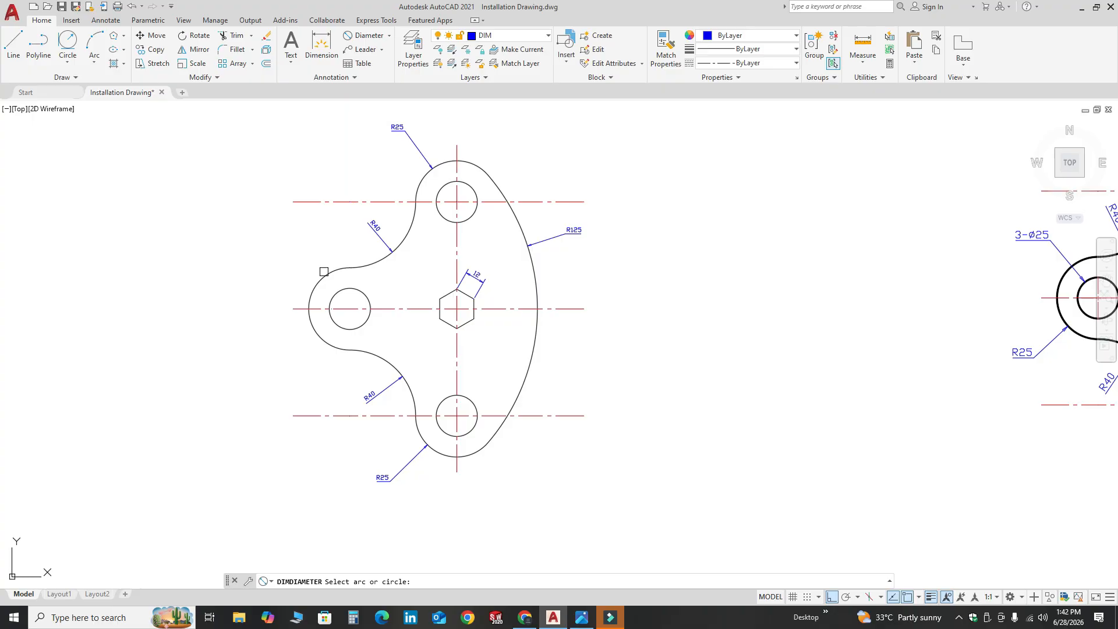
{"action": "left_click", "coordinate": [345, 286]}
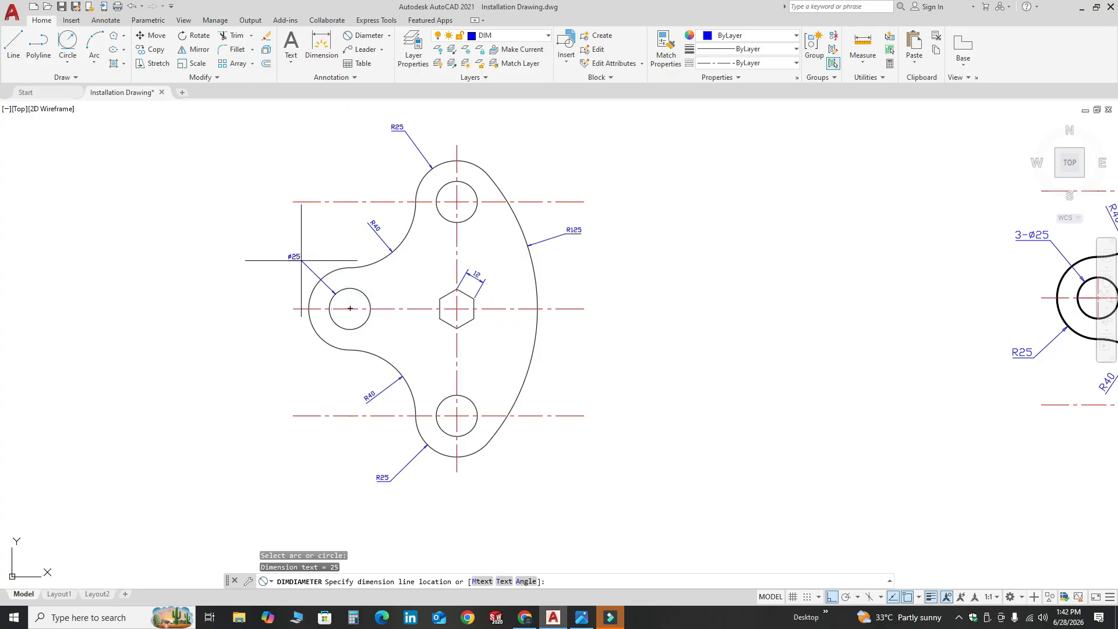
{"action": "left_click", "coordinate": [301, 260]}
Step: Prefix the left hole's diameter dimension with "3-" so it reads 3-ø25
{"action": "scroll", "coordinate": [268, 244], "scroll_direction": "up", "scroll_amount": 6}
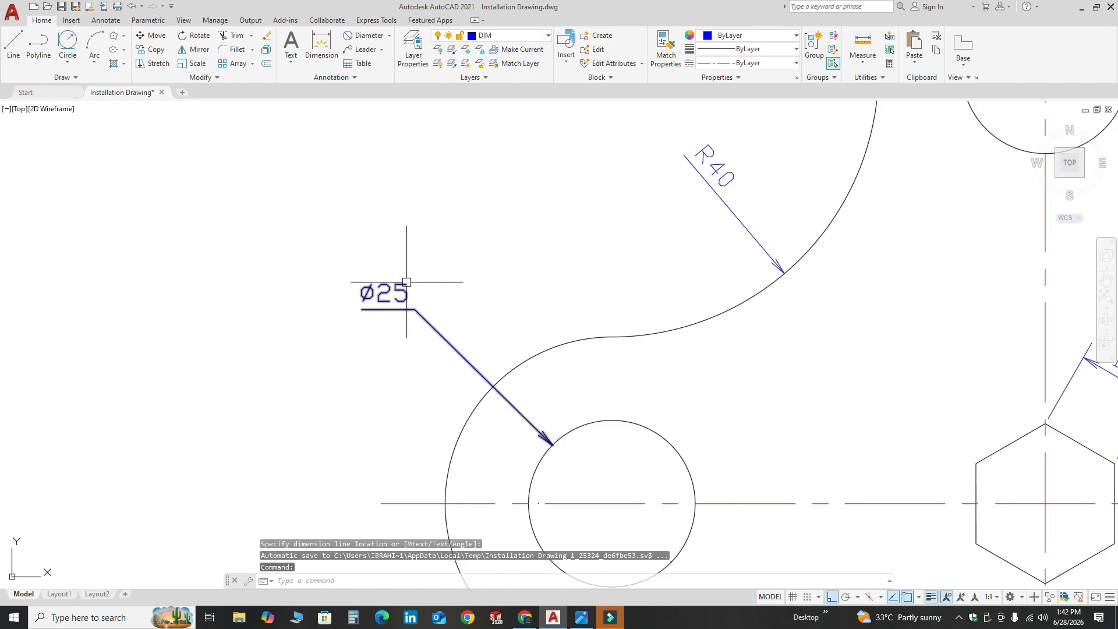
{"action": "double_click", "coordinate": [406, 282]}
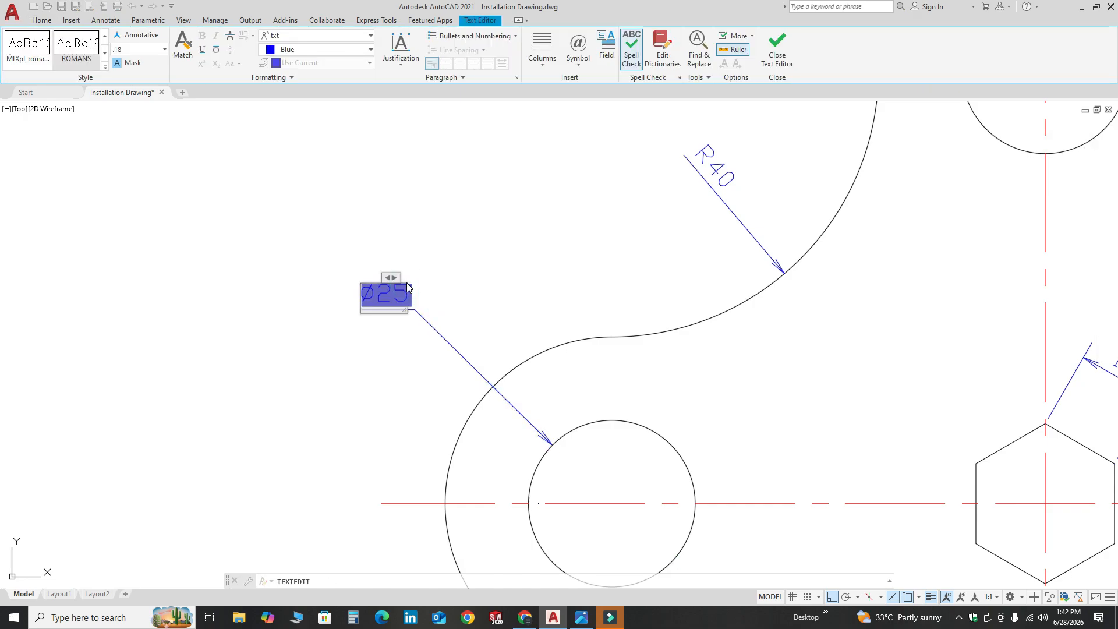
{"action": "type", "text": "3-"}
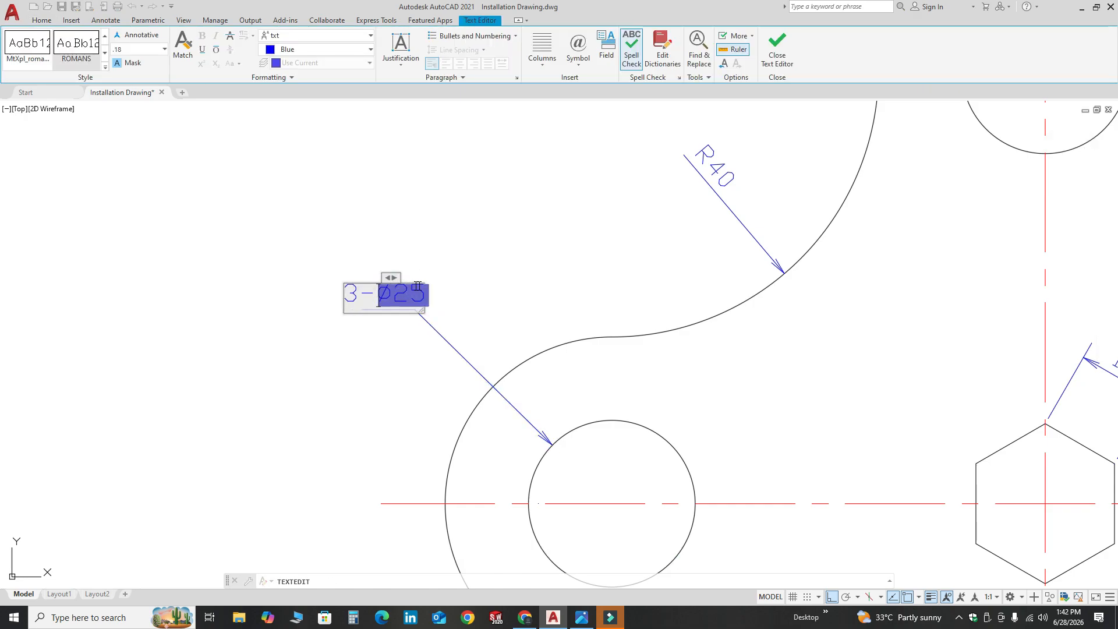
{"action": "left_click", "coordinate": [376, 201]}
{"action": "scroll", "coordinate": [353, 284], "scroll_direction": "down", "scroll_amount": 4}
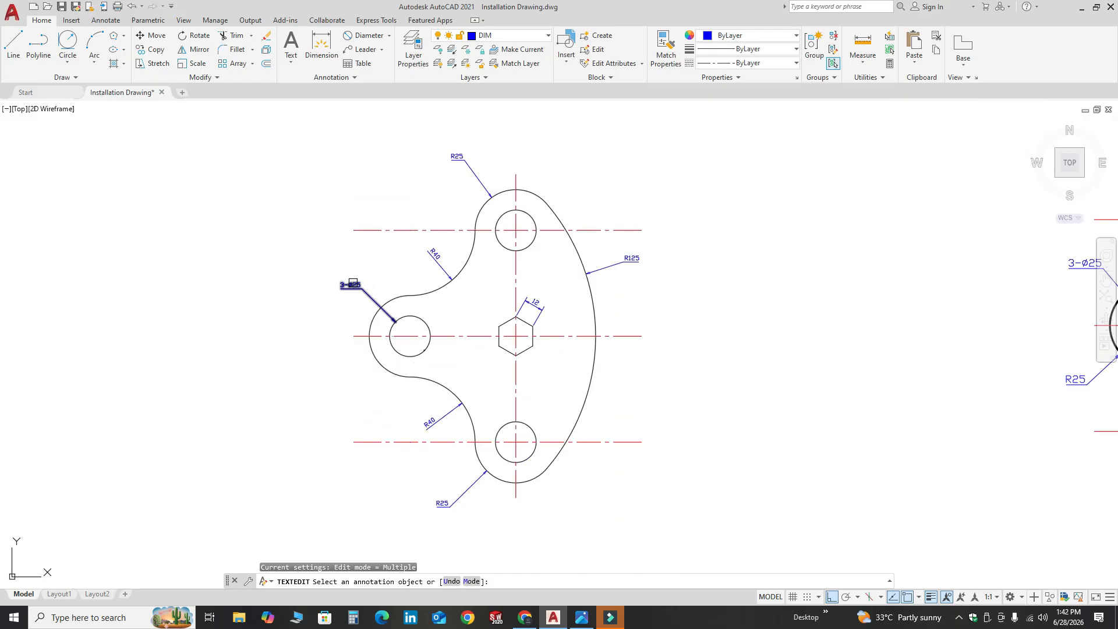
{"action": "scroll", "coordinate": [352, 283], "scroll_direction": "down", "scroll_amount": 2}
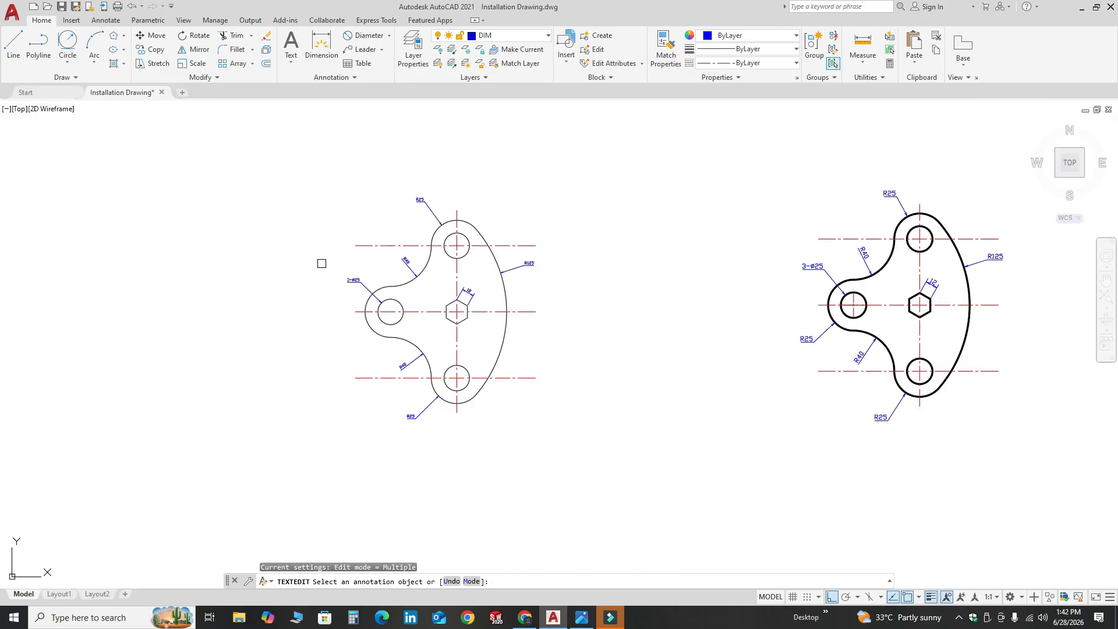
{"action": "key", "text": "Escape"}
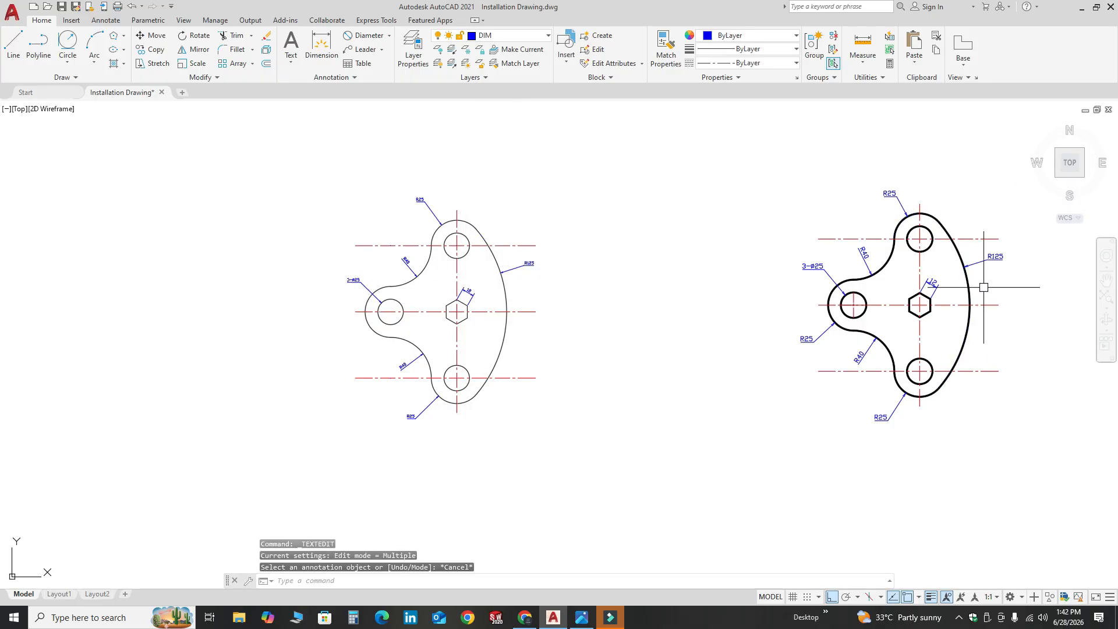
Step: Match the properties of the finished drawing's 3-ø25 dimension onto the new plate's upper R25 dimension
{"action": "left_click", "coordinate": [663, 58]}
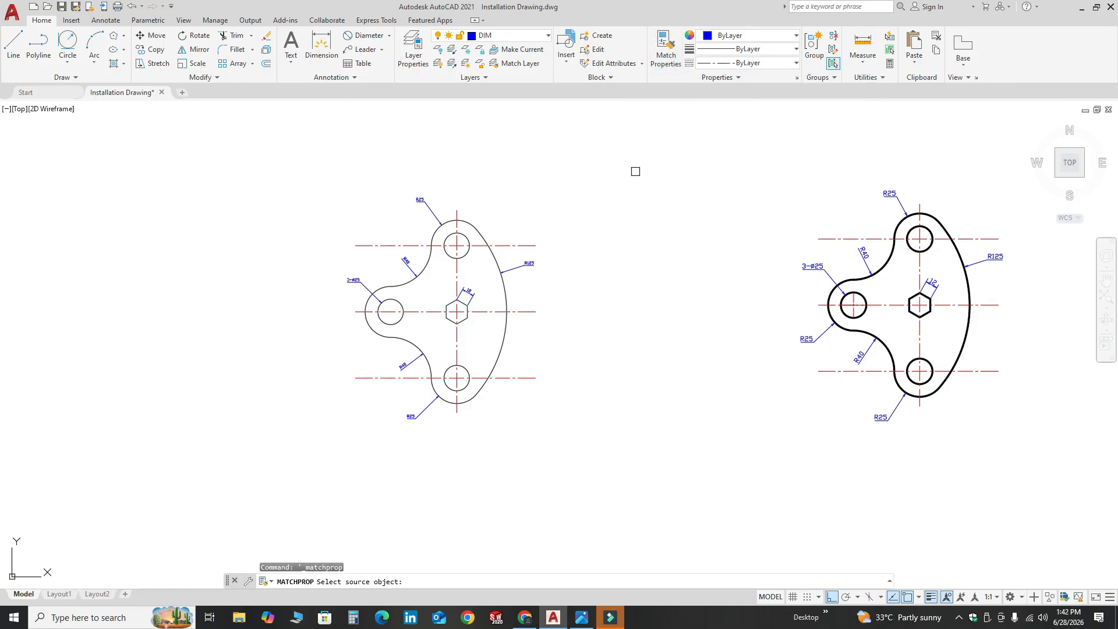
{"action": "scroll", "coordinate": [913, 221], "scroll_direction": "up", "scroll_amount": 4}
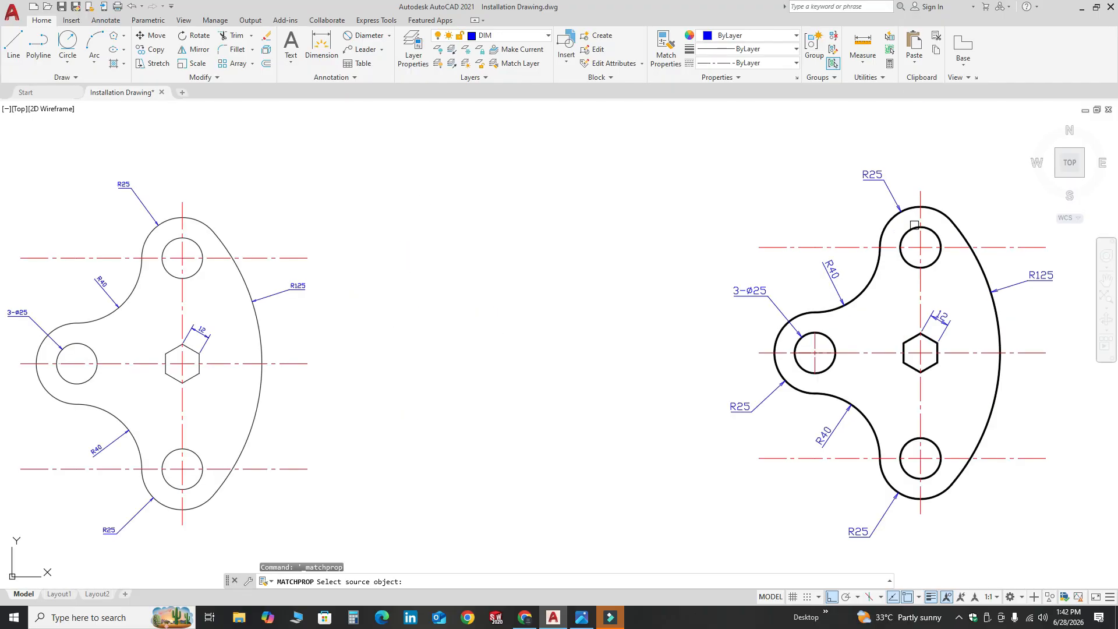
{"action": "left_click", "coordinate": [661, 341]}
{"action": "scroll", "coordinate": [706, 290], "scroll_direction": "down", "scroll_amount": 4}
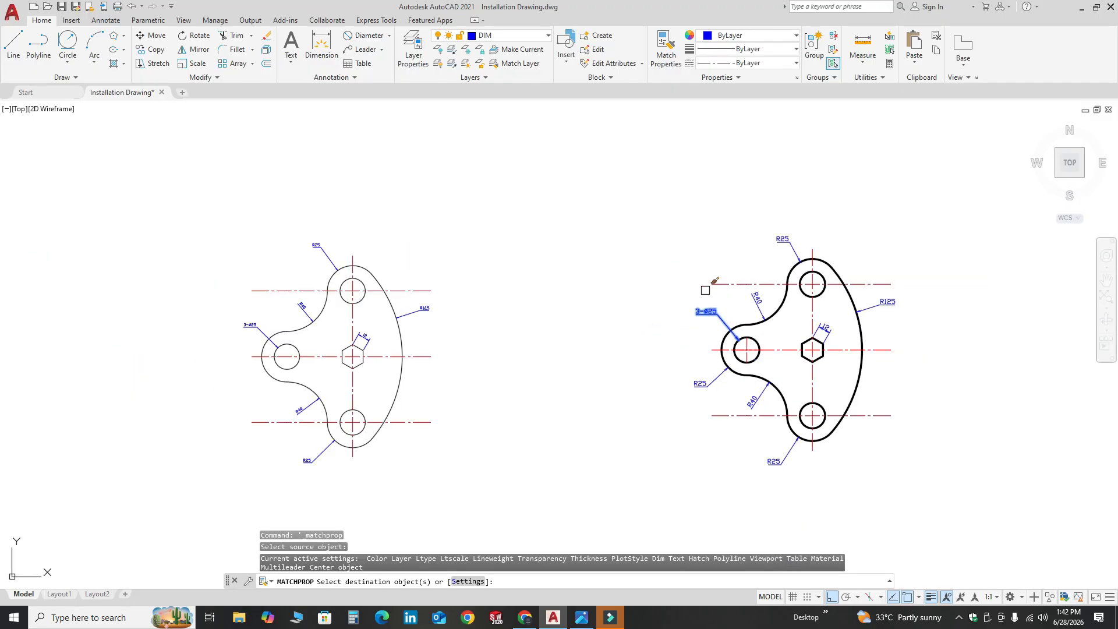
{"action": "scroll", "coordinate": [192, 231], "scroll_direction": "up", "scroll_amount": 4}
{"action": "scroll", "coordinate": [391, 267], "scroll_direction": "up", "scroll_amount": 2}
{"action": "left_click", "coordinate": [643, 293]}
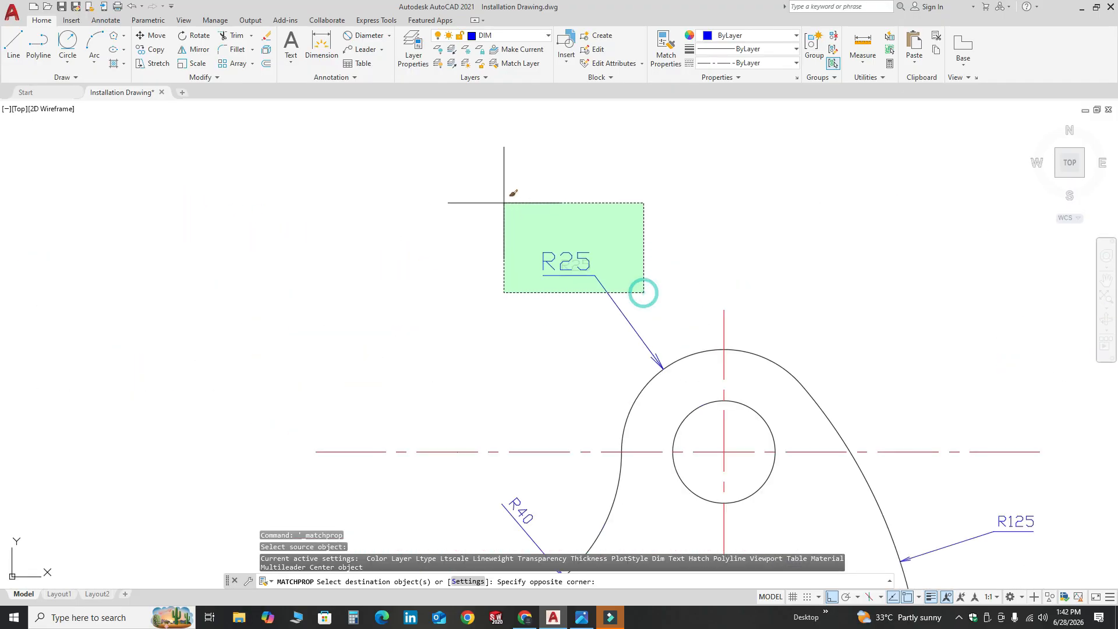
{"action": "left_click", "coordinate": [501, 201]}
Step: Apply the same matched properties to the new plate's upper R40 dimension and its 3-ø25 hole dimension
{"action": "scroll", "coordinate": [514, 195], "scroll_direction": "down", "scroll_amount": 2}
{"action": "scroll", "coordinate": [476, 440], "scroll_direction": "up", "scroll_amount": 4}
{"action": "left_click", "coordinate": [642, 330]}
{"action": "left_click", "coordinate": [530, 260]}
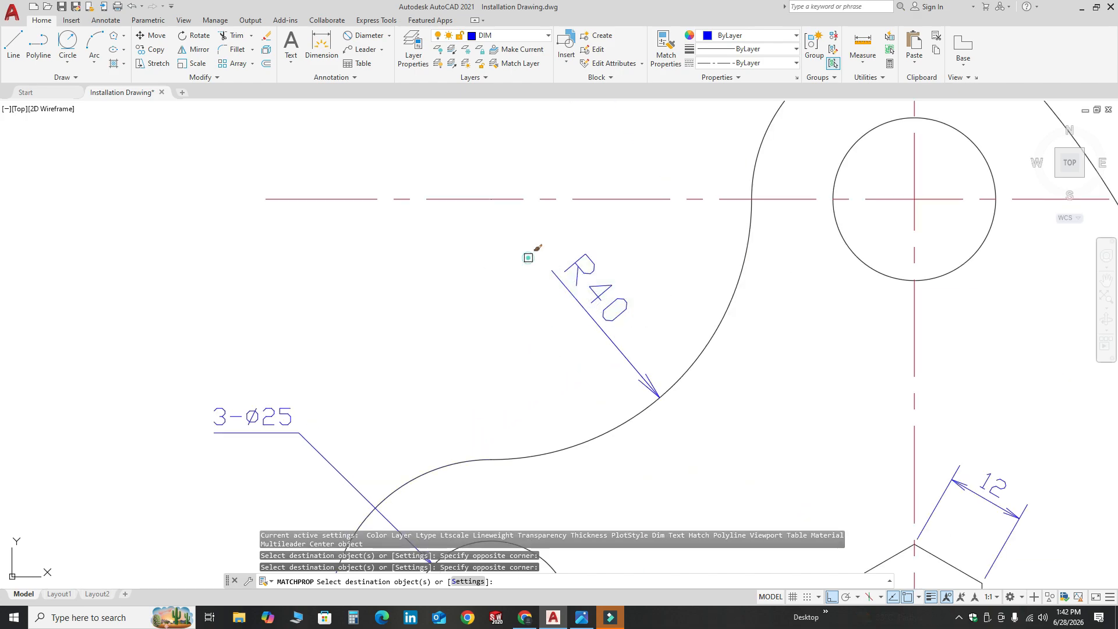
{"action": "scroll", "coordinate": [505, 256], "scroll_direction": "down", "scroll_amount": 4}
{"action": "left_click", "coordinate": [444, 330]}
{"action": "left_click", "coordinate": [366, 300]}
{"action": "scroll", "coordinate": [430, 457], "scroll_direction": "down", "scroll_amount": 1}
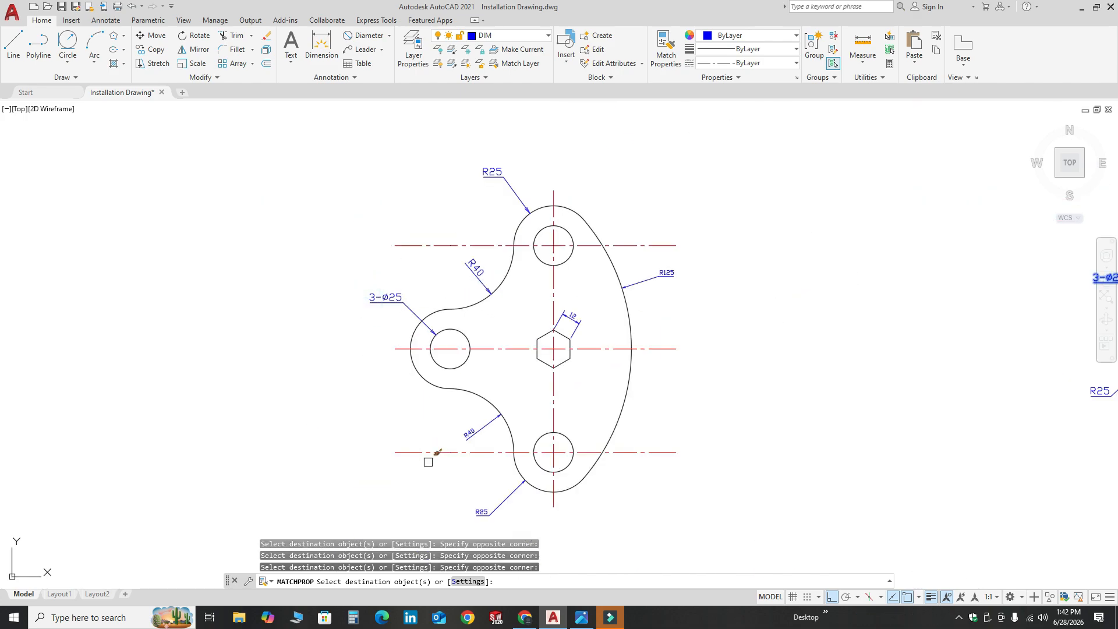
Step: Apply the matched properties to the new plate's lower R40 and lower R25 dimensions
{"action": "scroll", "coordinate": [475, 384], "scroll_direction": "up", "scroll_amount": 5}
{"action": "scroll", "coordinate": [524, 396], "scroll_direction": "down", "scroll_amount": 4}
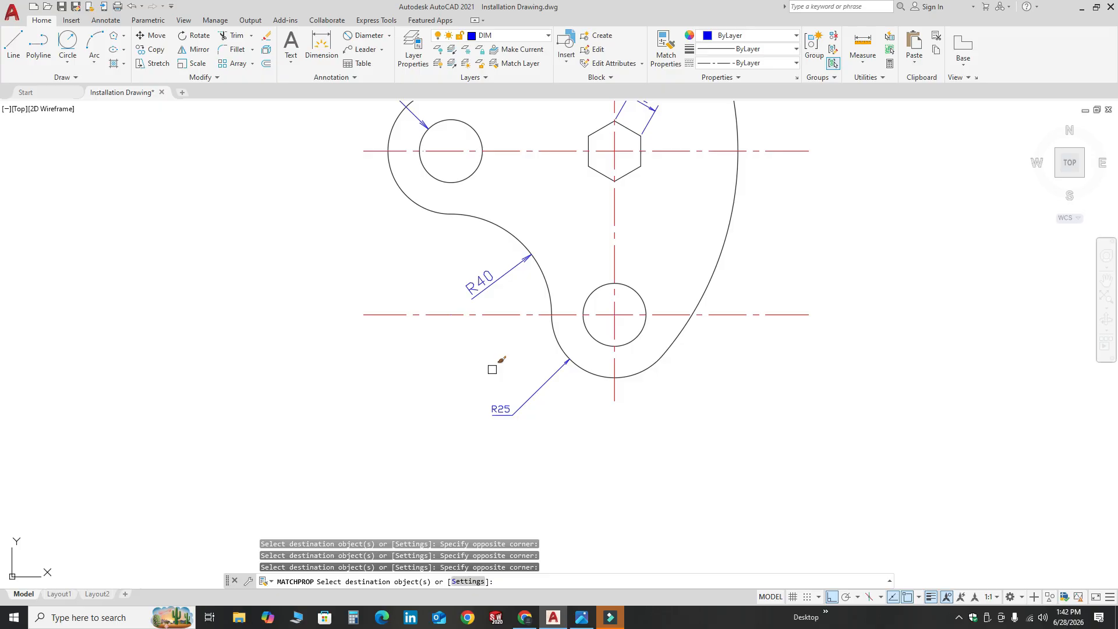
{"action": "scroll", "coordinate": [545, 437], "scroll_direction": "up", "scroll_amount": 5}
{"action": "left_click", "coordinate": [544, 437]}
{"action": "left_click", "coordinate": [382, 285]}
{"action": "scroll", "coordinate": [455, 427], "scroll_direction": "down", "scroll_amount": 5}
Step: Apply the matched properties to the R125 dimension and the hexagon's edge dimension, and end the property matching
{"action": "scroll", "coordinate": [584, 131], "scroll_direction": "up", "scroll_amount": 4}
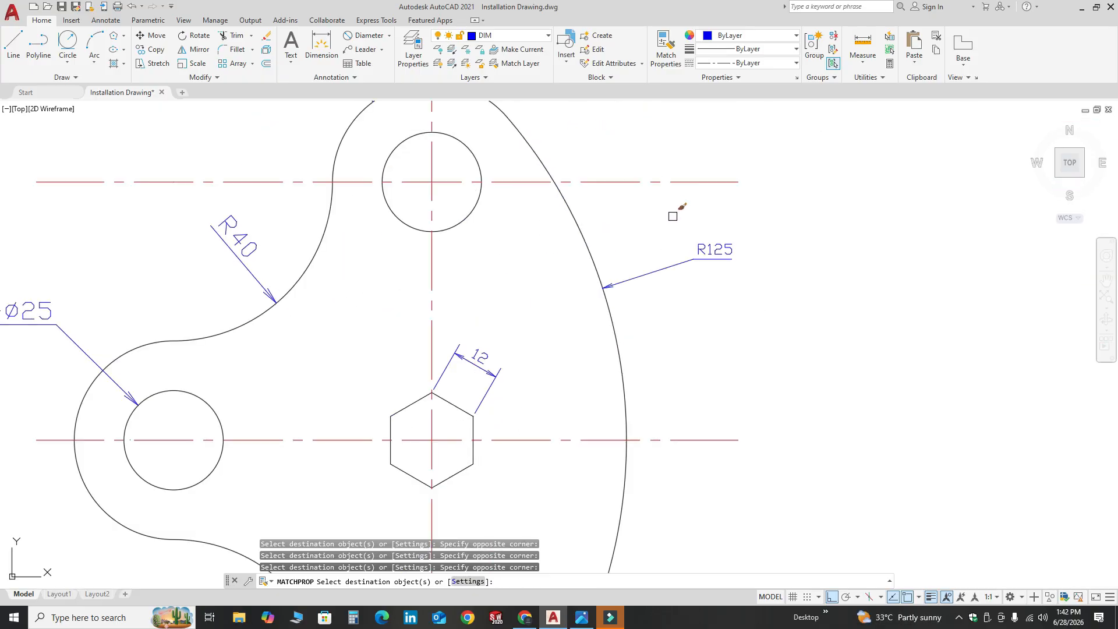
{"action": "left_click", "coordinate": [732, 295]}
{"action": "left_click", "coordinate": [675, 225]}
{"action": "left_click", "coordinate": [541, 398]}
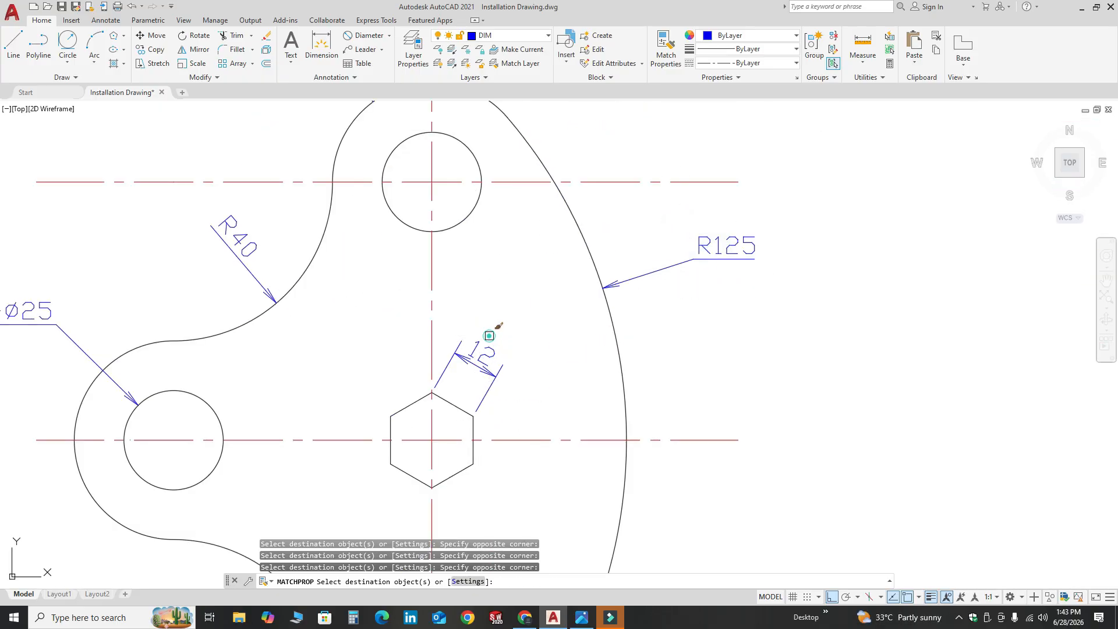
{"action": "scroll", "coordinate": [480, 326], "scroll_direction": "down", "scroll_amount": 6}
{"action": "key", "text": "Escape"}
{"action": "scroll", "coordinate": [480, 358], "scroll_direction": "up", "scroll_amount": 2}
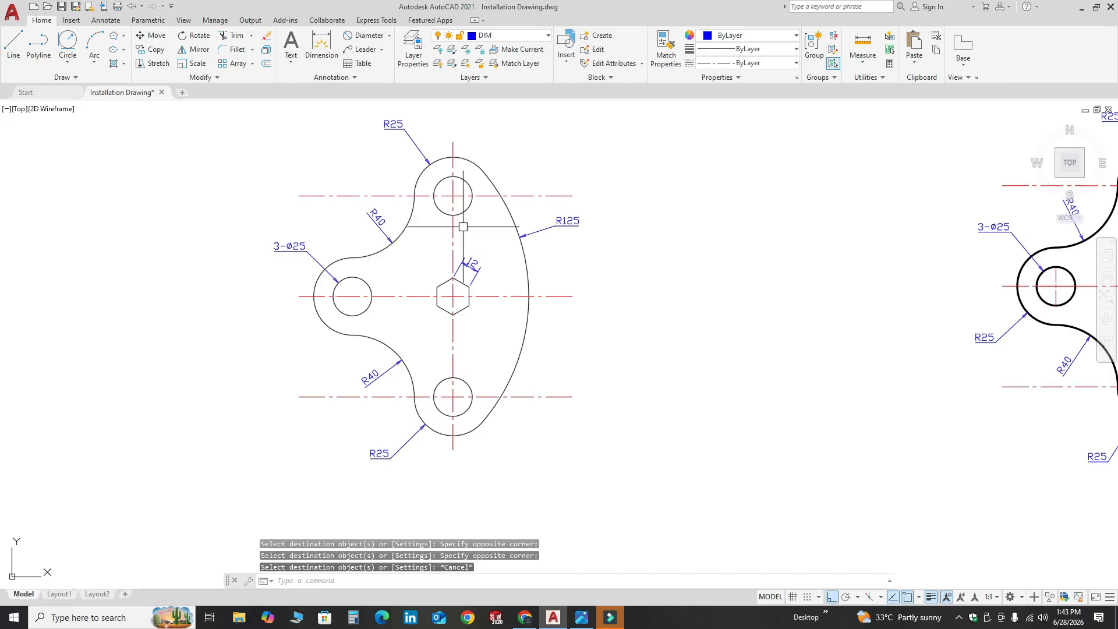
Step: Set the lineweight of the new plate's outline arcs, hexagon, and upper and lower holes to 0.30 mm
{"action": "key", "text": "Escape"}
{"action": "key", "text": "Escape"}
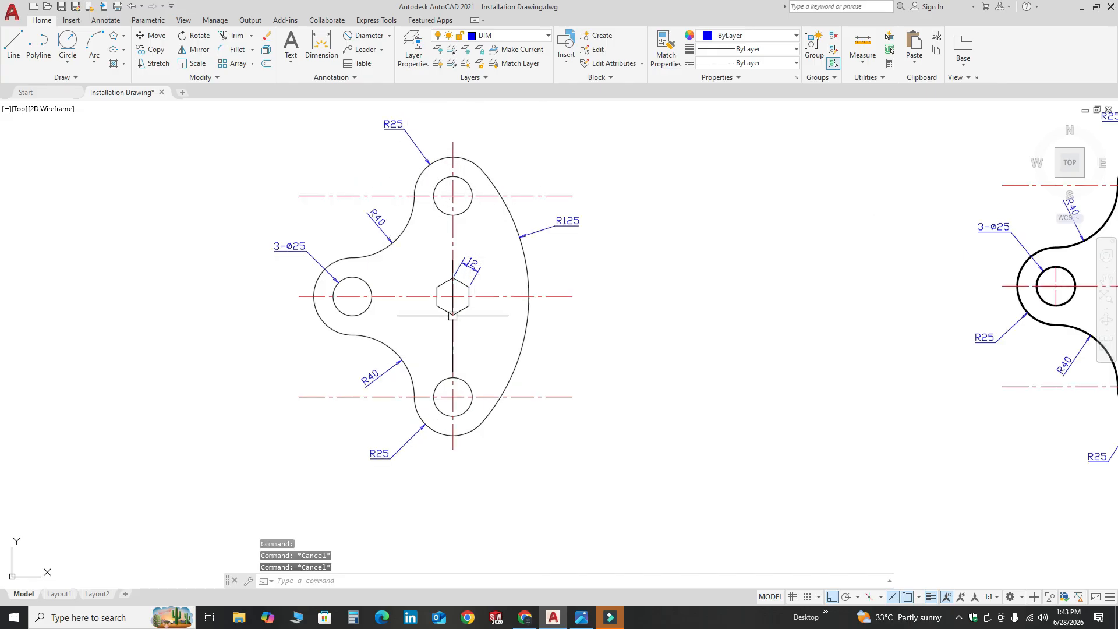
{"action": "scroll", "coordinate": [453, 316], "scroll_direction": "down", "scroll_amount": 2}
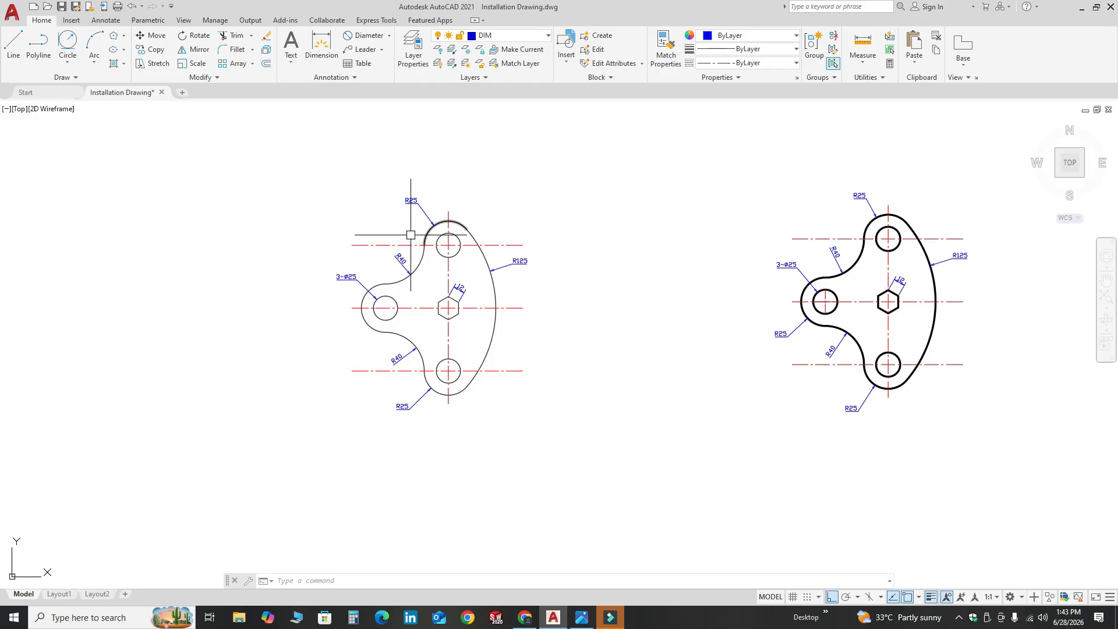
{"action": "scroll", "coordinate": [401, 274], "scroll_direction": "up", "scroll_amount": 2}
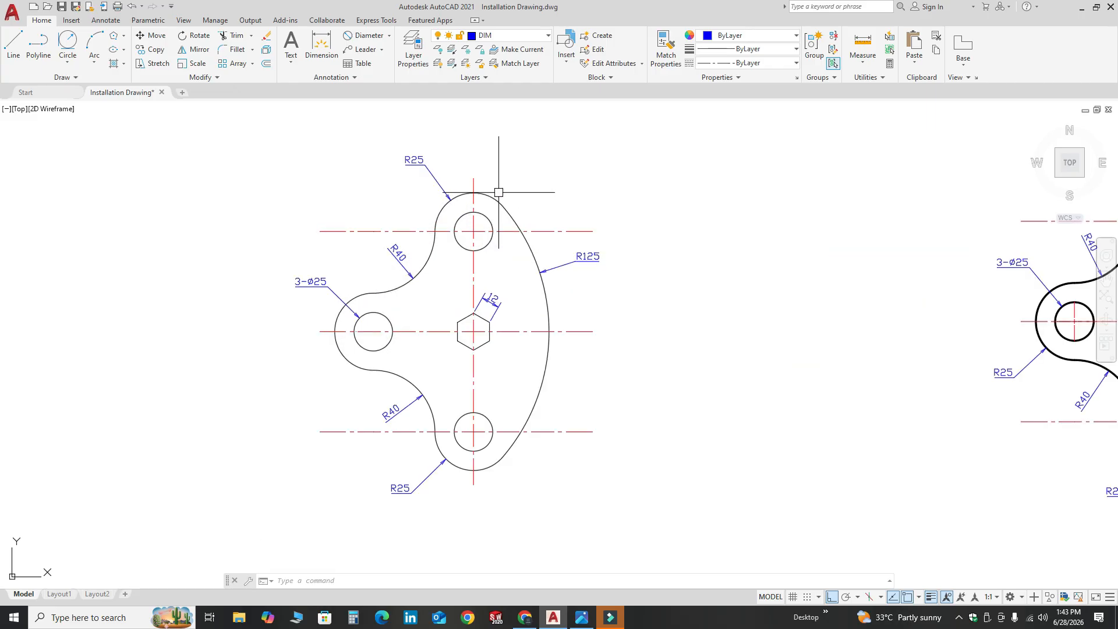
{"action": "left_click", "coordinate": [508, 213]}
{"action": "left_click", "coordinate": [496, 195]}
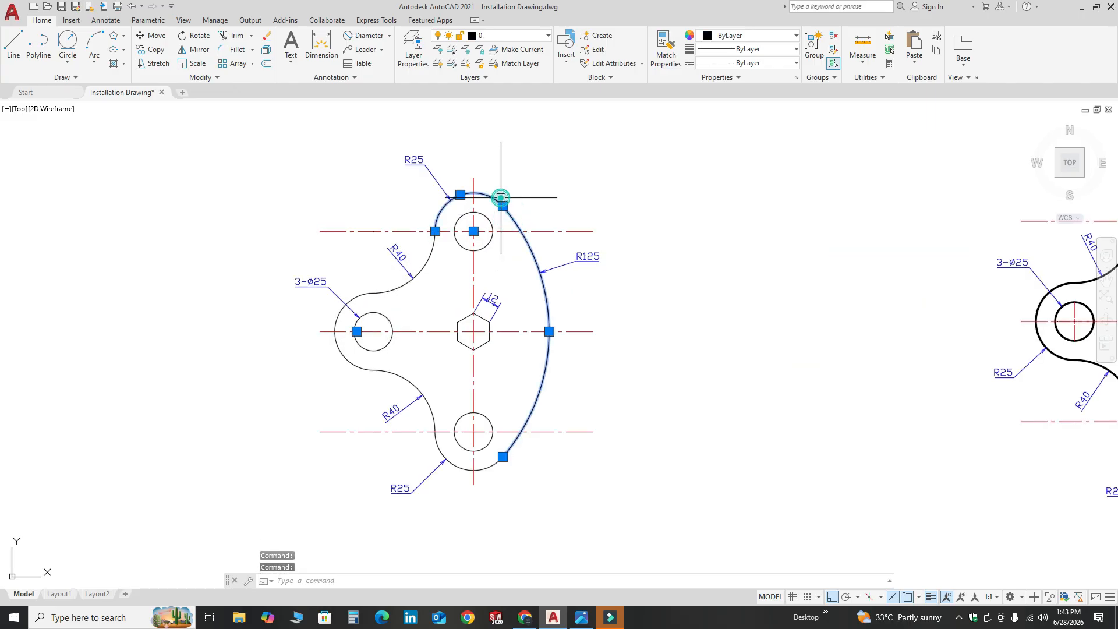
{"action": "left_click", "coordinate": [424, 263]}
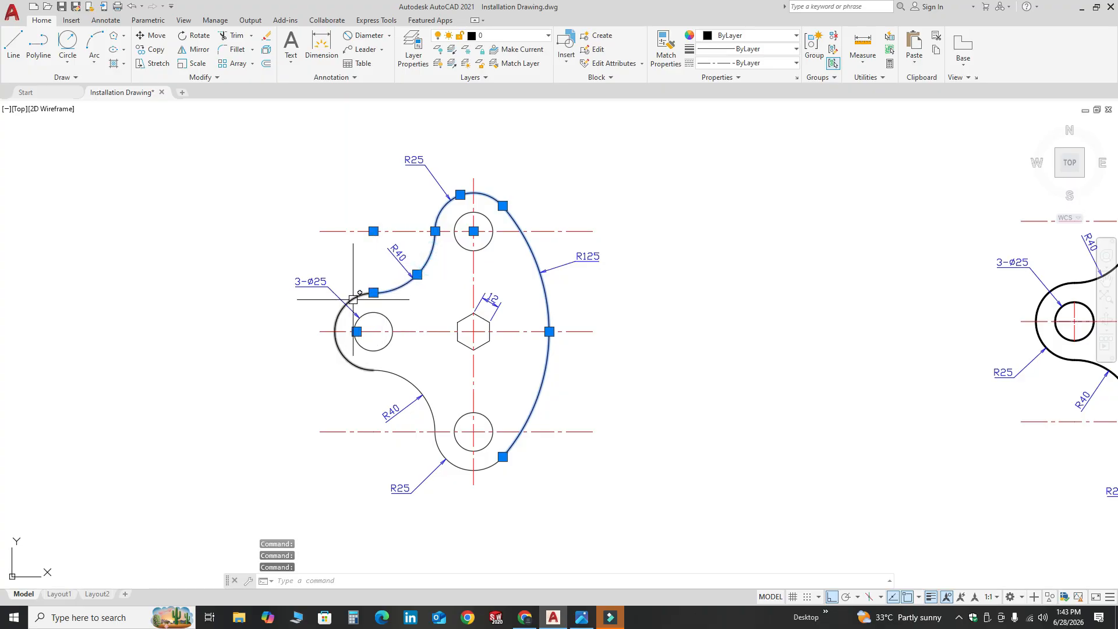
{"action": "left_click", "coordinate": [347, 359]}
{"action": "left_click", "coordinate": [397, 374]}
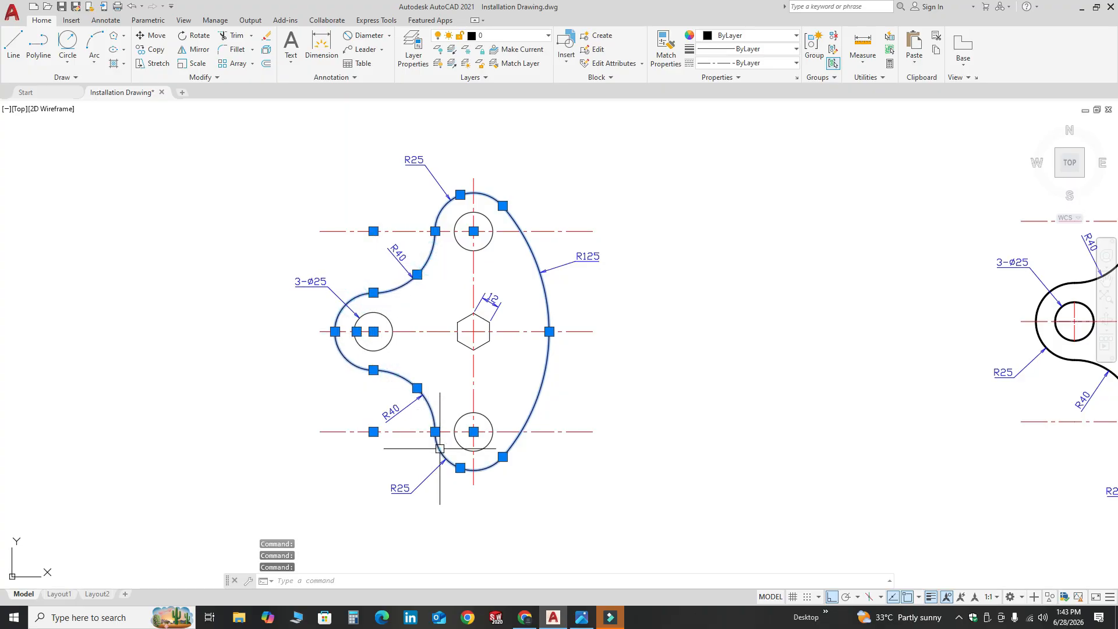
{"action": "scroll", "coordinate": [447, 442], "scroll_direction": "up", "scroll_amount": 2}
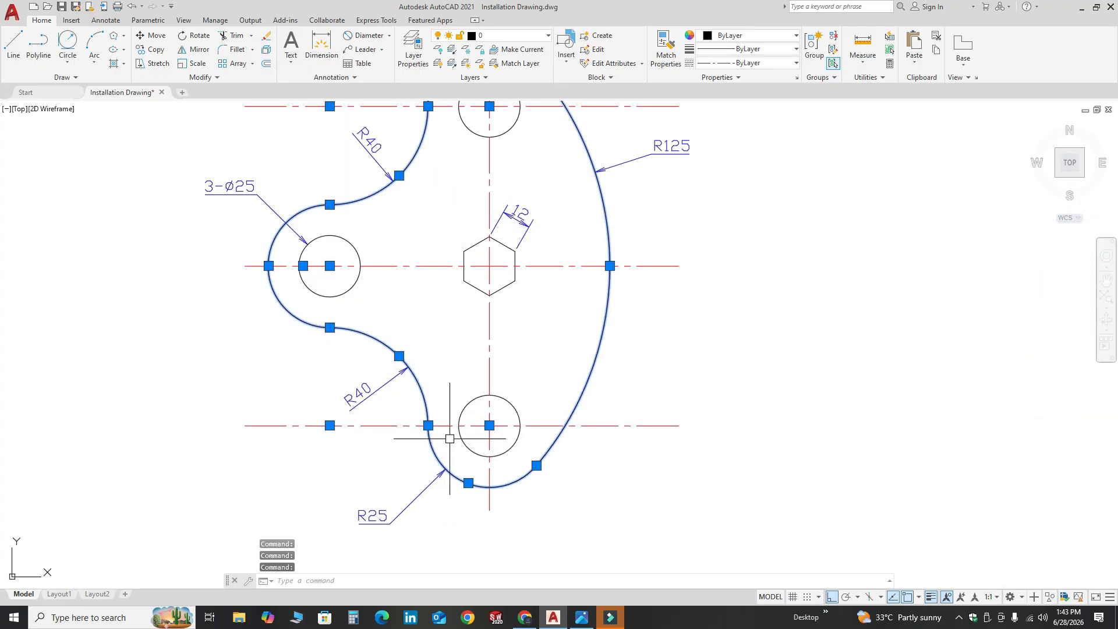
{"action": "left_click", "coordinate": [508, 405]}
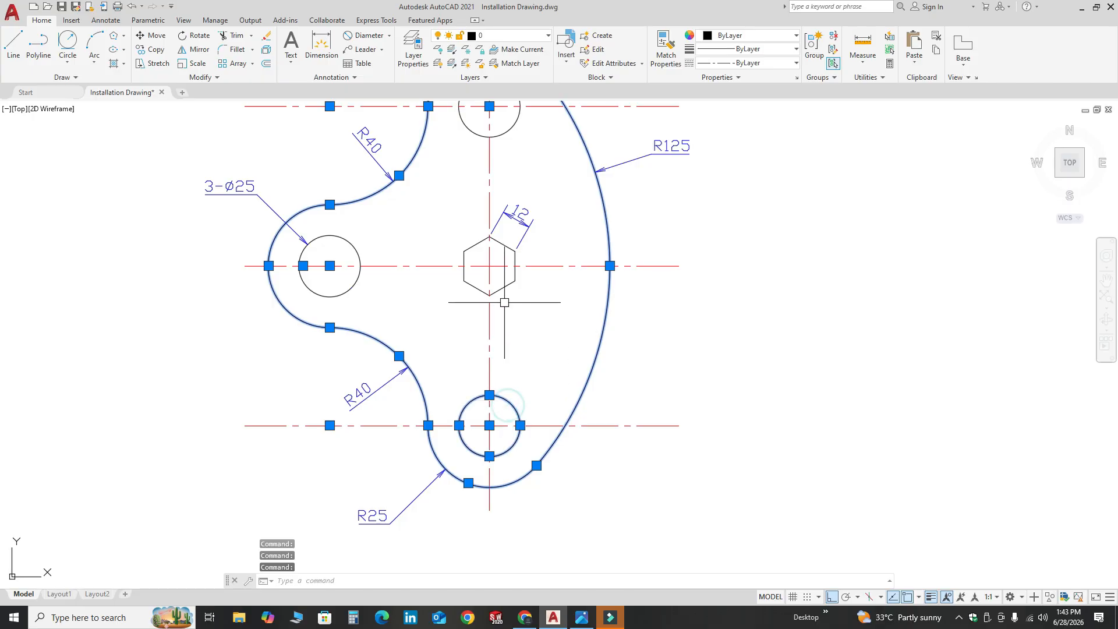
{"action": "left_click", "coordinate": [515, 275]}
{"action": "scroll", "coordinate": [425, 398], "scroll_direction": "down", "scroll_amount": 2}
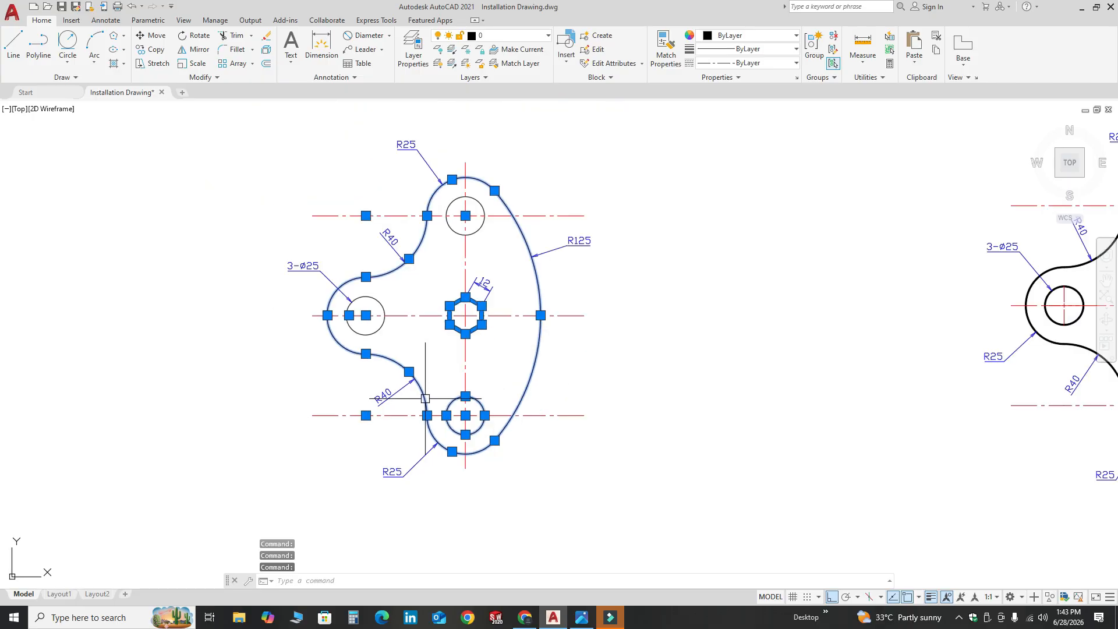
{"action": "left_click", "coordinate": [447, 219]}
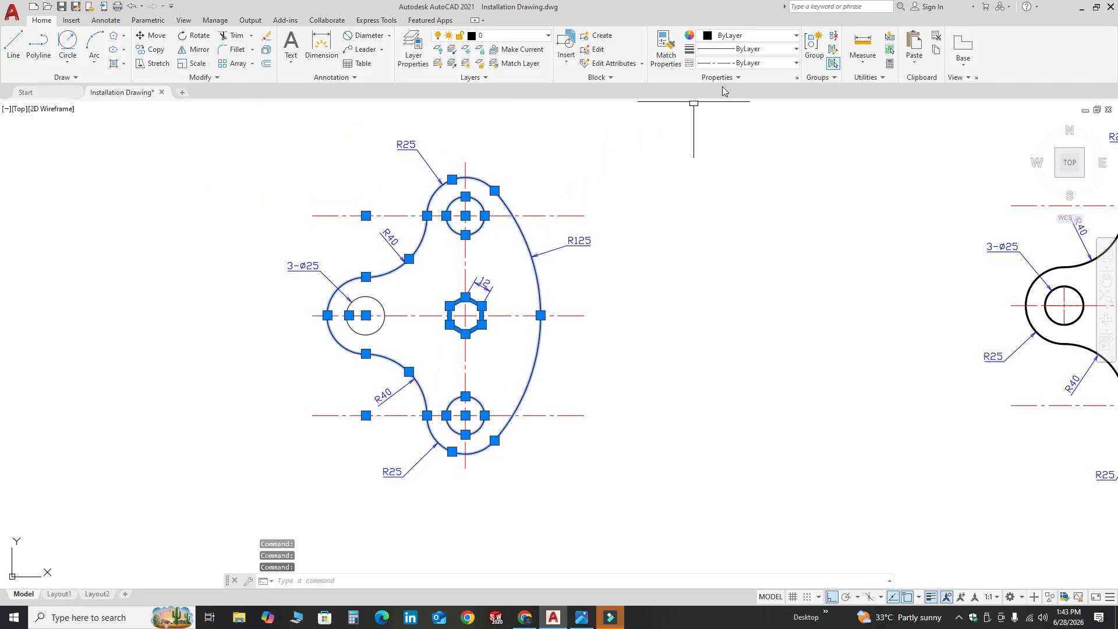
{"action": "left_click", "coordinate": [784, 53]}
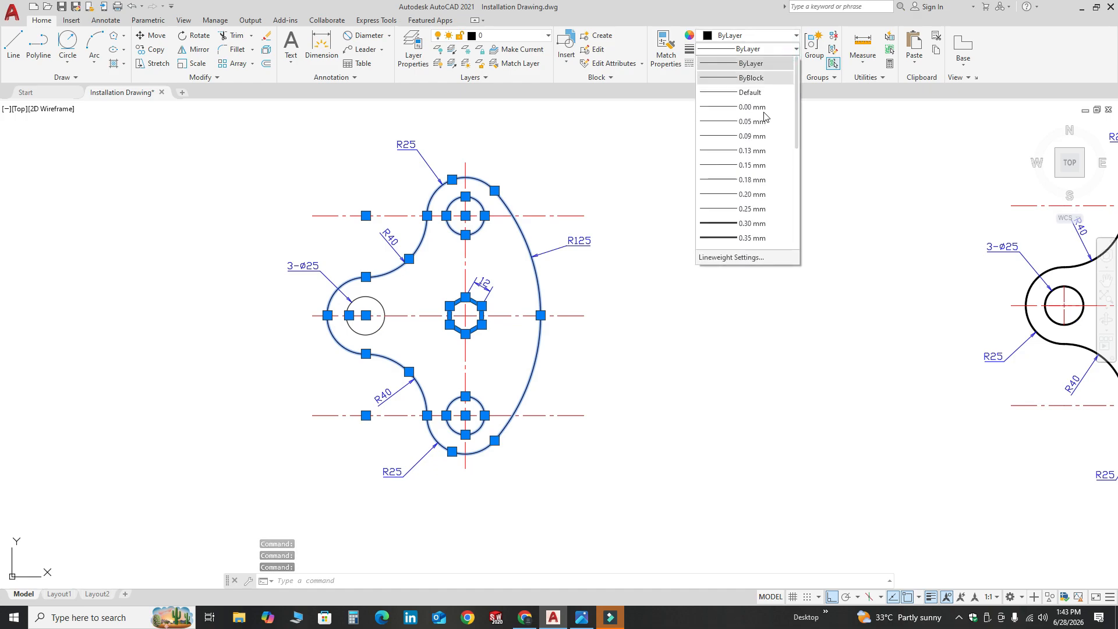
{"action": "left_click", "coordinate": [749, 224]}
{"action": "key", "text": "Escape"}
{"action": "key", "text": "Escape"}
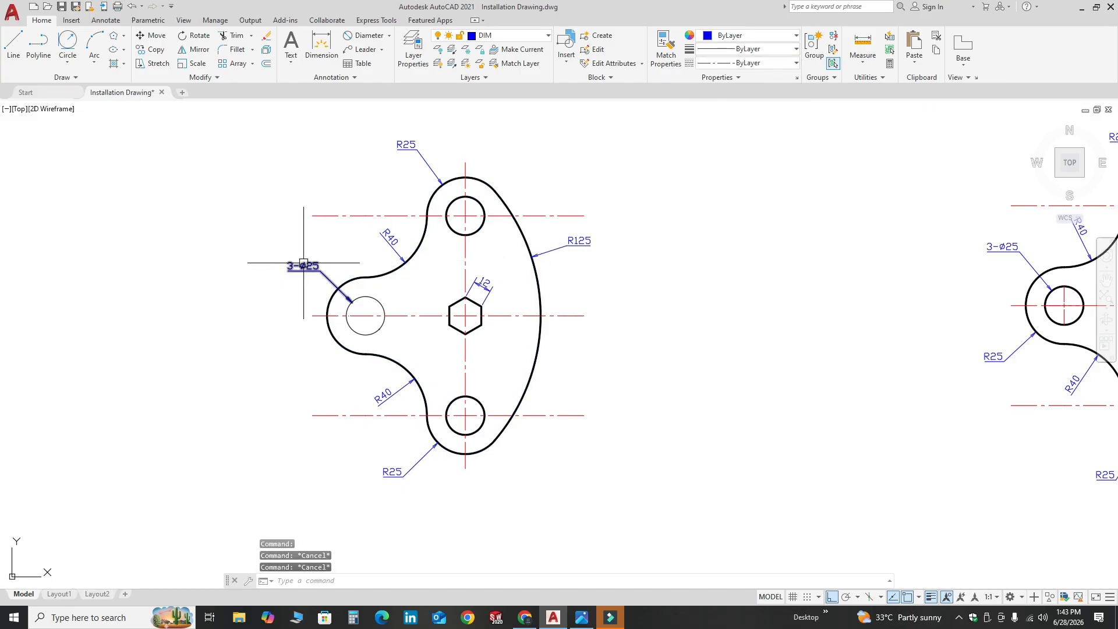
Step: Make layer P the current layer
{"action": "scroll", "coordinate": [298, 264], "scroll_direction": "down", "scroll_amount": 2}
{"action": "scroll", "coordinate": [351, 245], "scroll_direction": "up", "scroll_amount": 1}
{"action": "scroll", "coordinate": [320, 249], "scroll_direction": "down", "scroll_amount": 1}
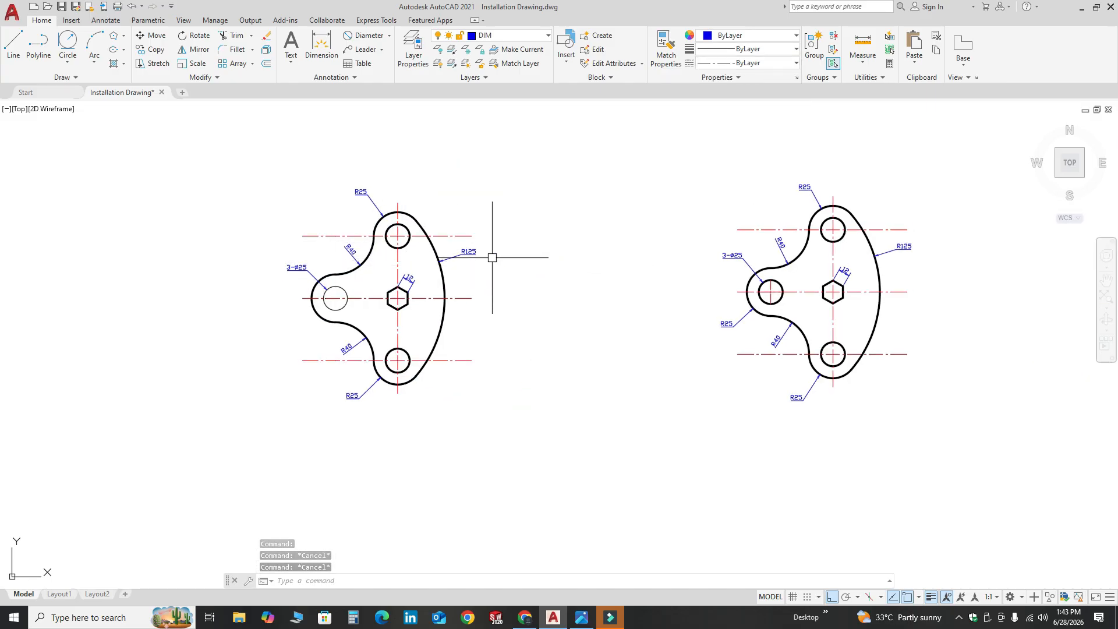
{"action": "scroll", "coordinate": [330, 241], "scroll_direction": "up", "scroll_amount": 2}
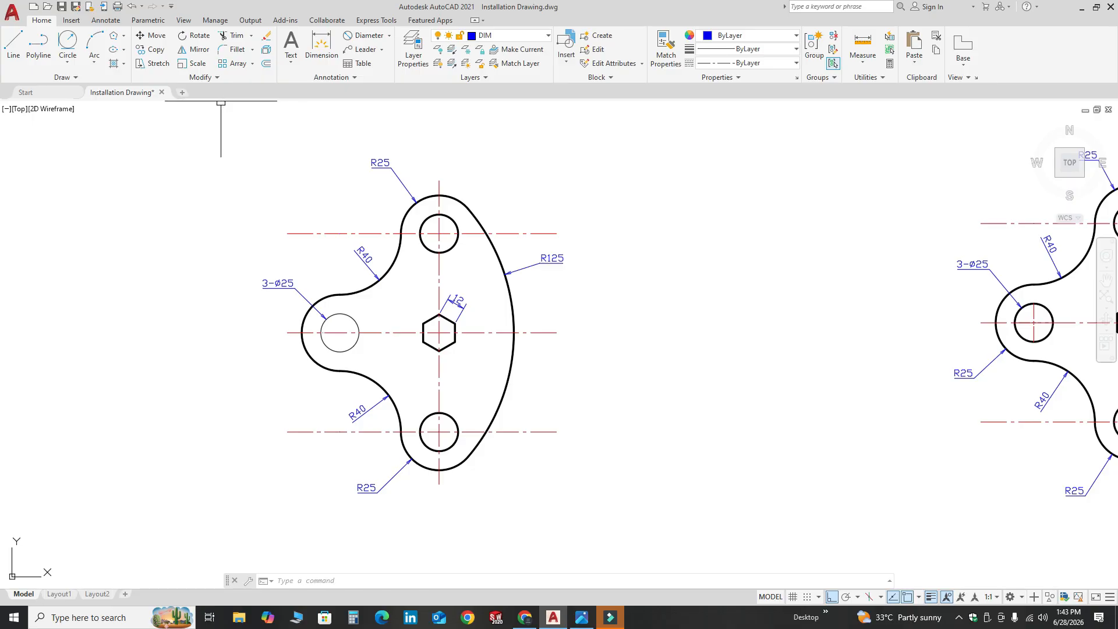
{"action": "left_click", "coordinate": [533, 38]}
{"action": "scroll", "coordinate": [483, 232], "scroll_direction": "down", "scroll_amount": 2}
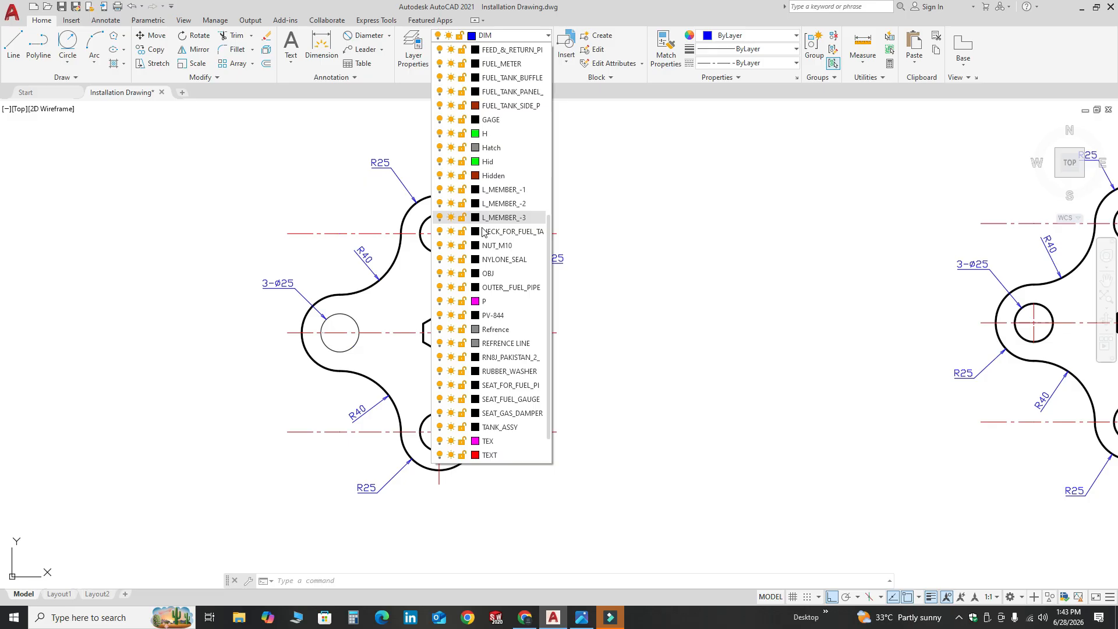
{"action": "left_click", "coordinate": [494, 301]}
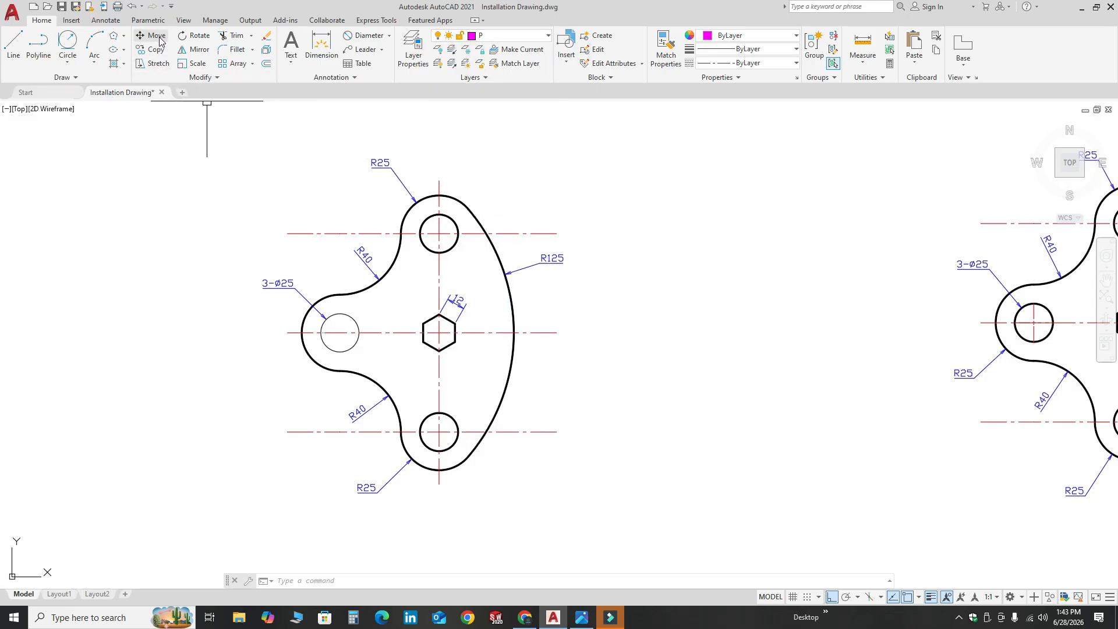
Step: Add the multiline text "LOCKING PLATE" as a title above the new plate and finish editing it
{"action": "left_click", "coordinate": [290, 59]}
{"action": "left_click", "coordinate": [312, 70]}
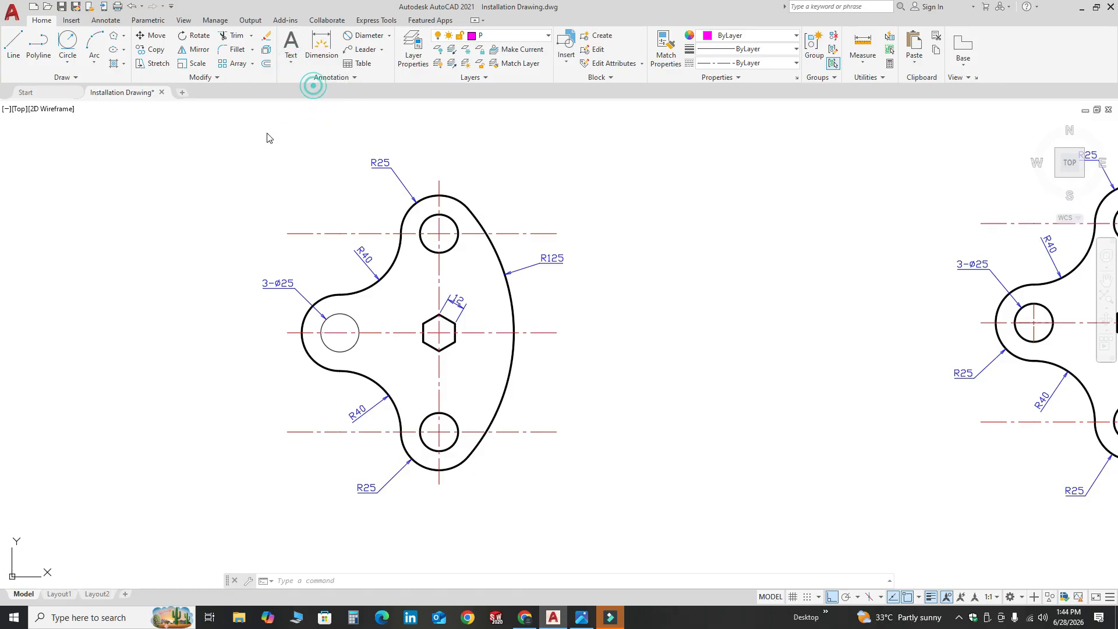
{"action": "left_click", "coordinate": [318, 185]}
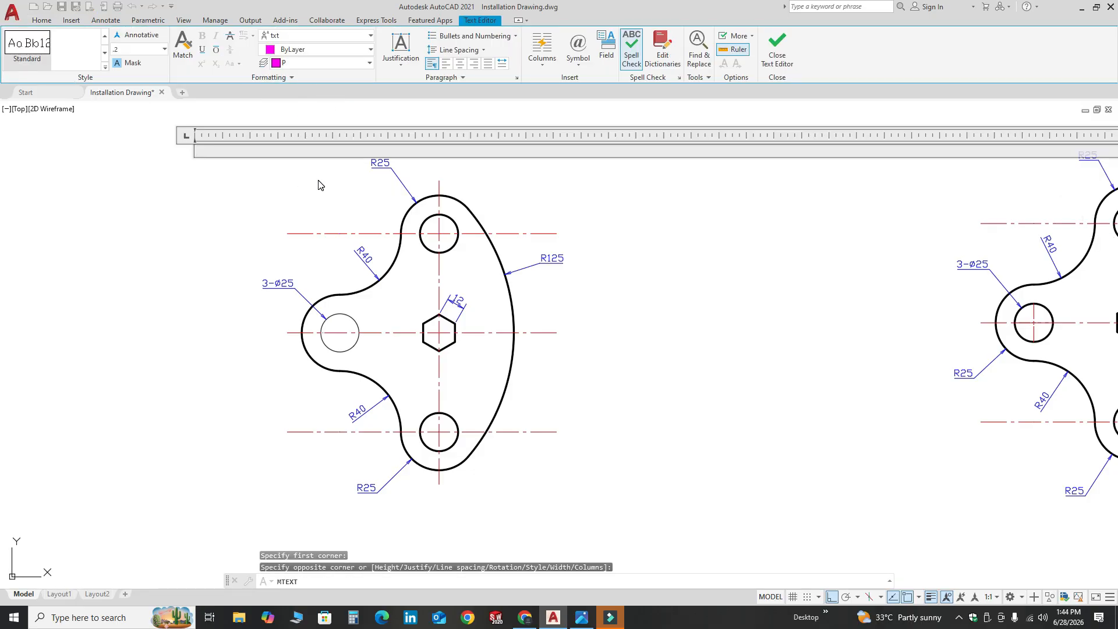
{"action": "type", "text": "LOCKING PLATE"}
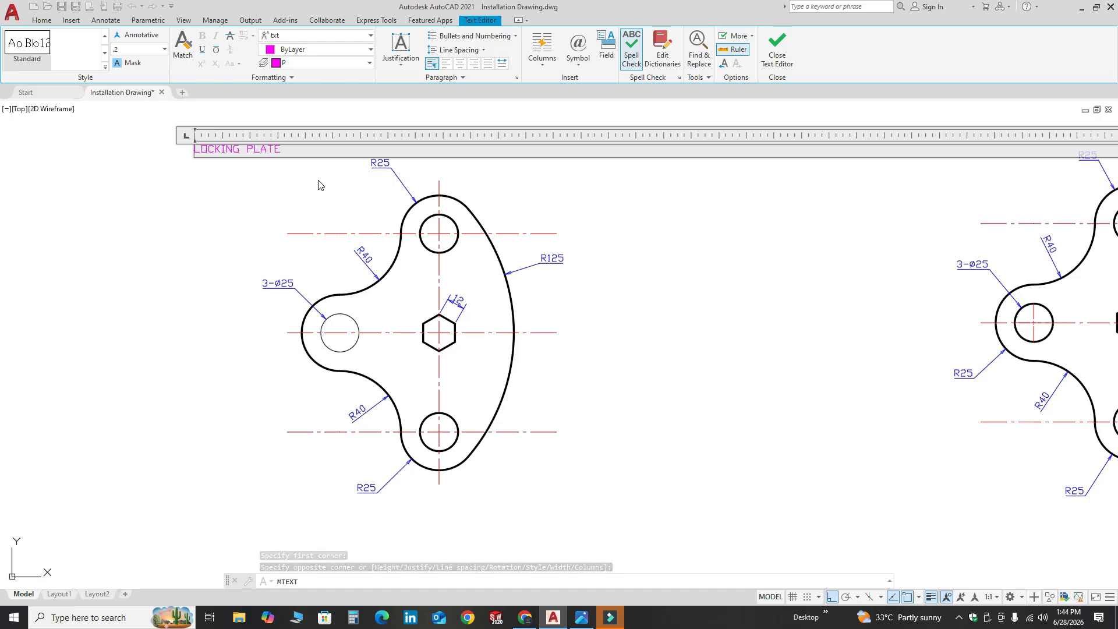
{"action": "left_click", "coordinate": [138, 217]}
Step: Scale the "LOCKING PLATE" title text by a factor of 10
{"action": "scroll", "coordinate": [169, 146], "scroll_direction": "up", "scroll_amount": 5}
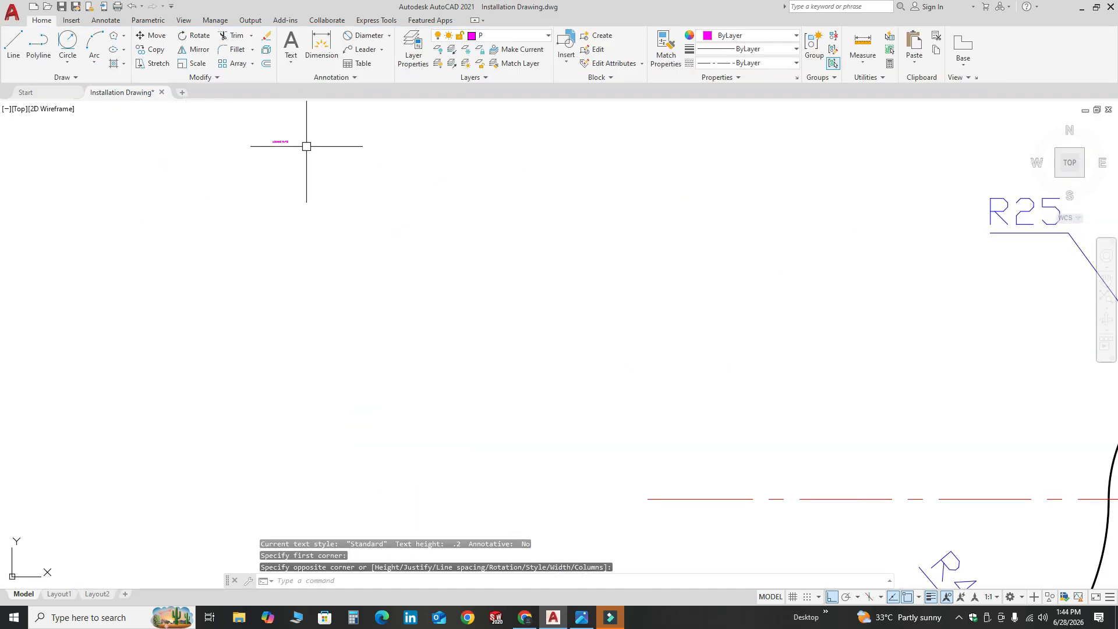
{"action": "scroll", "coordinate": [233, 215], "scroll_direction": "down", "scroll_amount": 5}
{"action": "left_click", "coordinate": [250, 250]}
{"action": "left_click", "coordinate": [192, 158]}
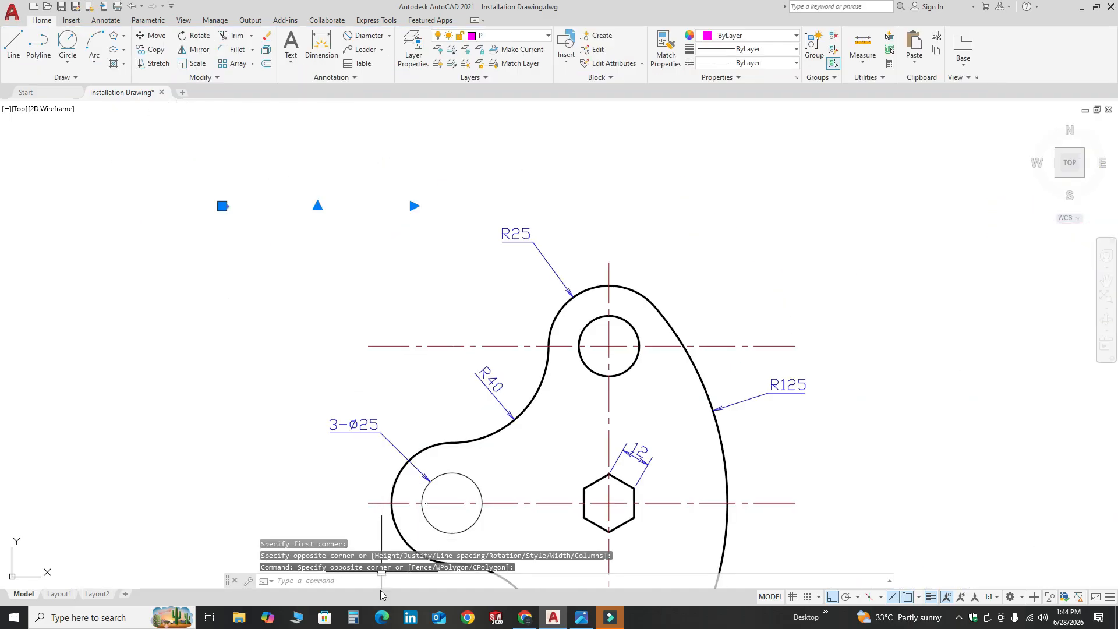
{"action": "type", "text": "sc"}
{"action": "key", "text": "Return"}
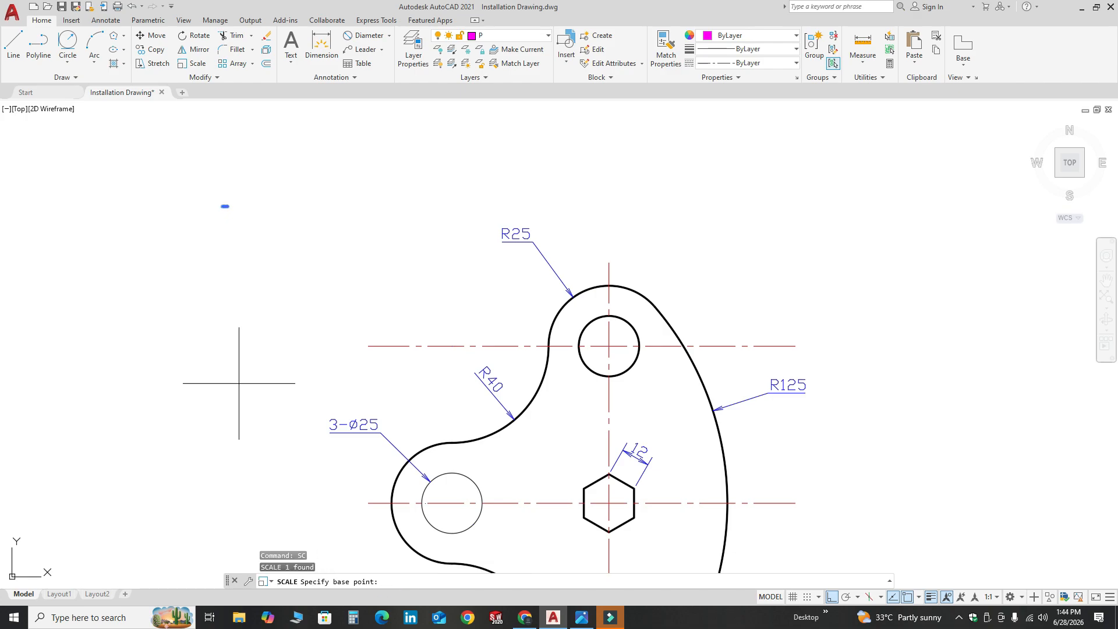
{"action": "left_click", "coordinate": [200, 235]}
{"action": "key", "text": "Return"}
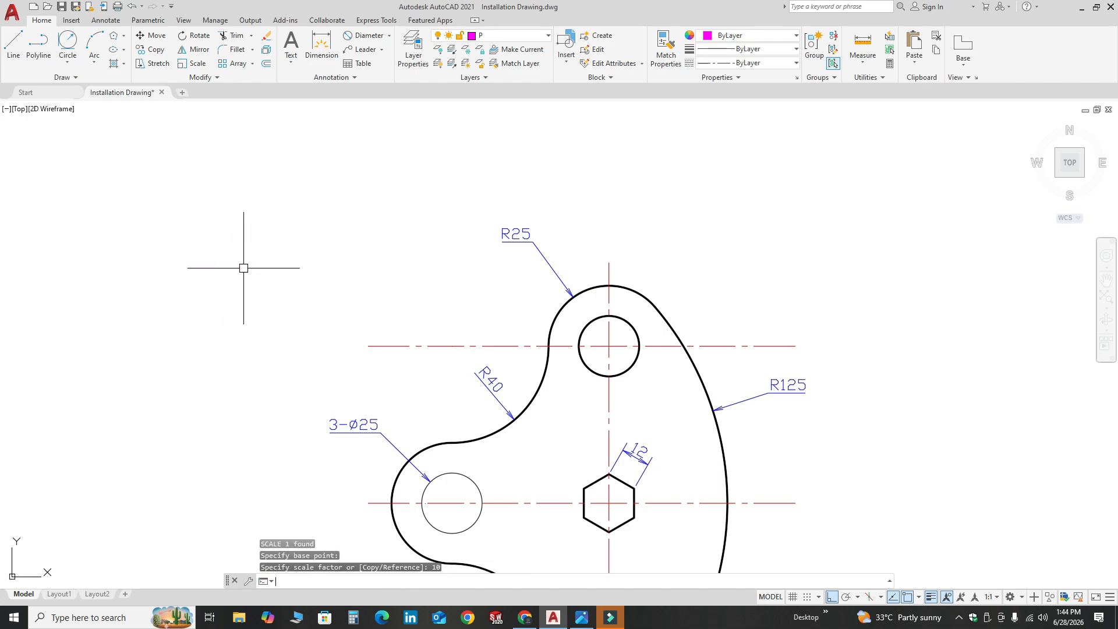
Step: Match the properties of the new plate's upper hole onto its left hole and end the property matching
{"action": "scroll", "coordinate": [244, 266], "scroll_direction": "down", "scroll_amount": 3}
{"action": "scroll", "coordinate": [244, 266], "scroll_direction": "up", "scroll_amount": 2}
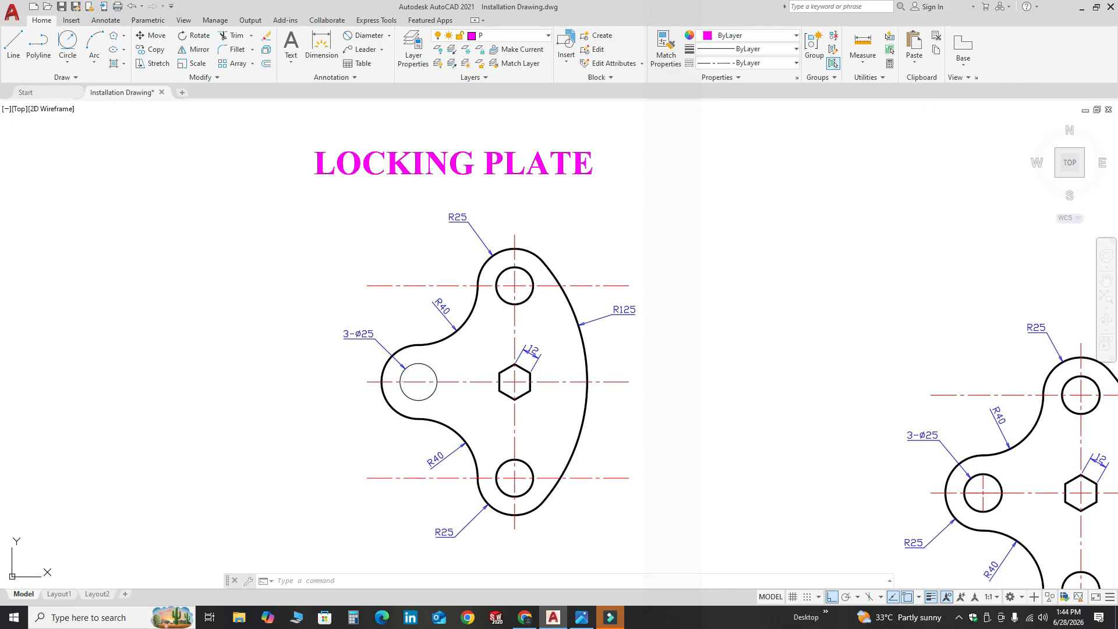
{"action": "scroll", "coordinate": [565, 359], "scroll_direction": "up", "scroll_amount": 2}
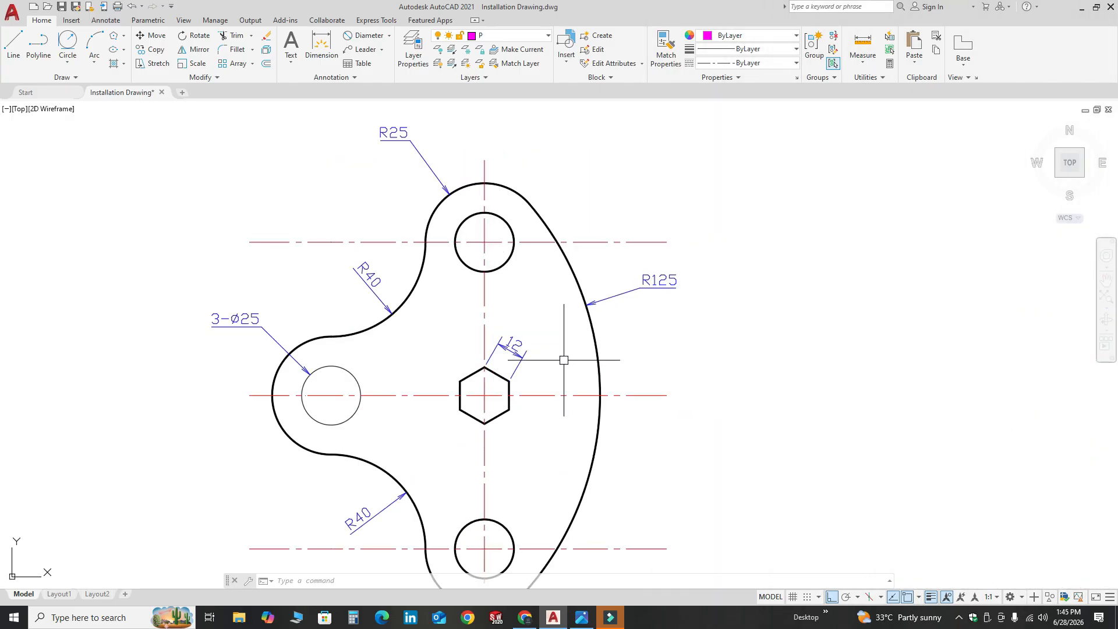
{"action": "scroll", "coordinate": [476, 294], "scroll_direction": "down", "scroll_amount": 2}
{"action": "scroll", "coordinate": [442, 288], "scroll_direction": "up", "scroll_amount": 2}
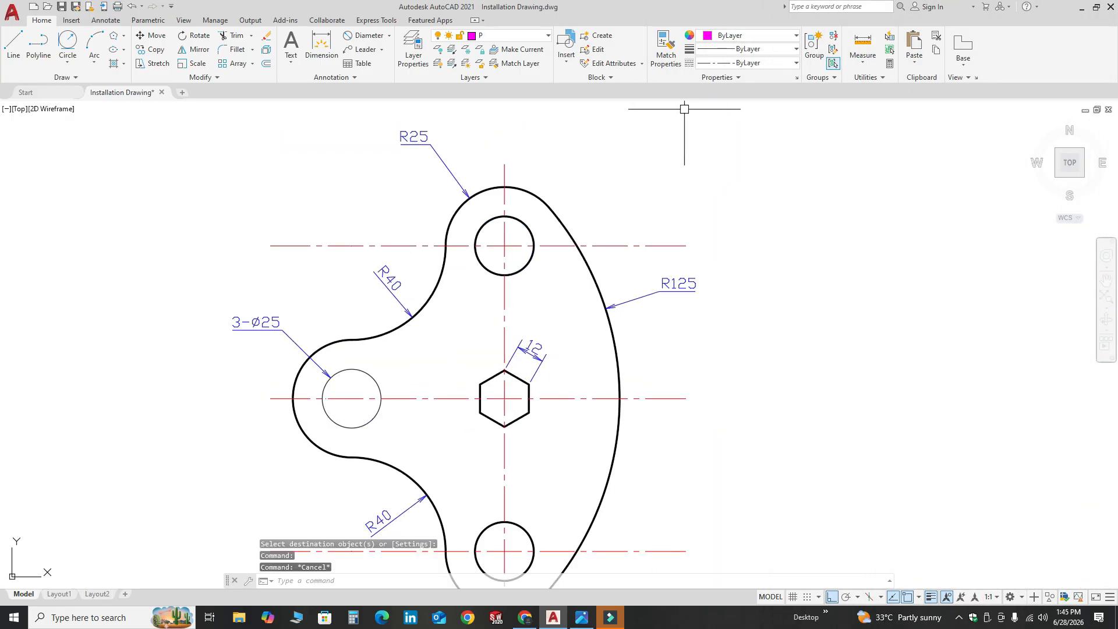
{"action": "left_click", "coordinate": [666, 47]}
{"action": "left_click", "coordinate": [519, 271]}
{"action": "key", "text": "Escape"}
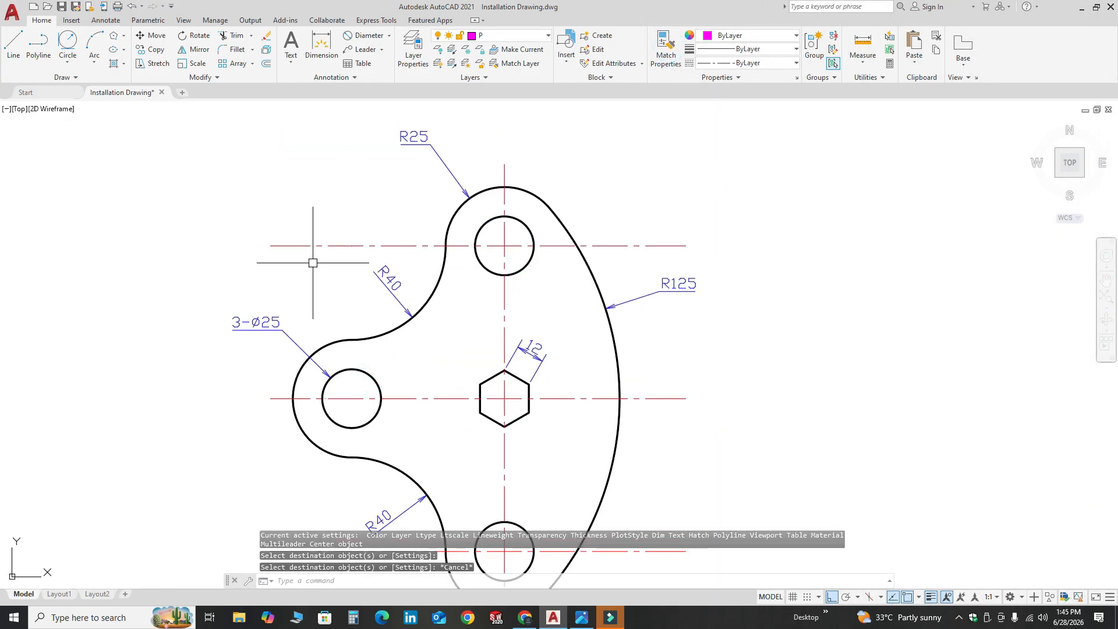
Step: Copy the new plate's vertical center line from the hexagon's center to the left hole's center
{"action": "scroll", "coordinate": [333, 277], "scroll_direction": "down", "scroll_amount": 2}
{"action": "left_click", "coordinate": [442, 405]}
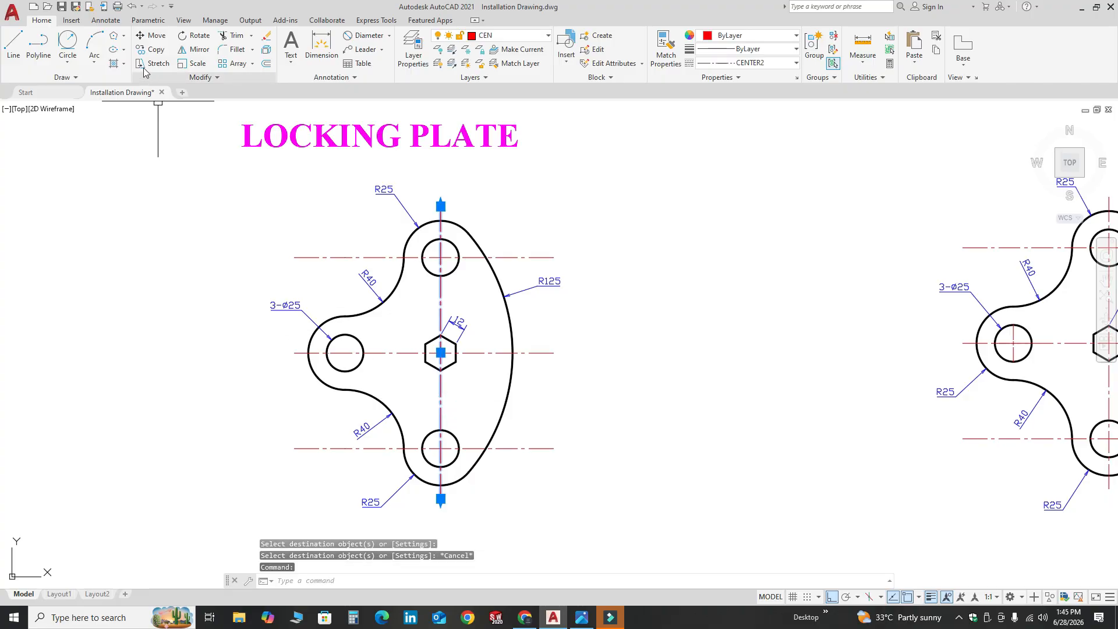
{"action": "left_click", "coordinate": [152, 49]}
{"action": "left_click", "coordinate": [441, 353]}
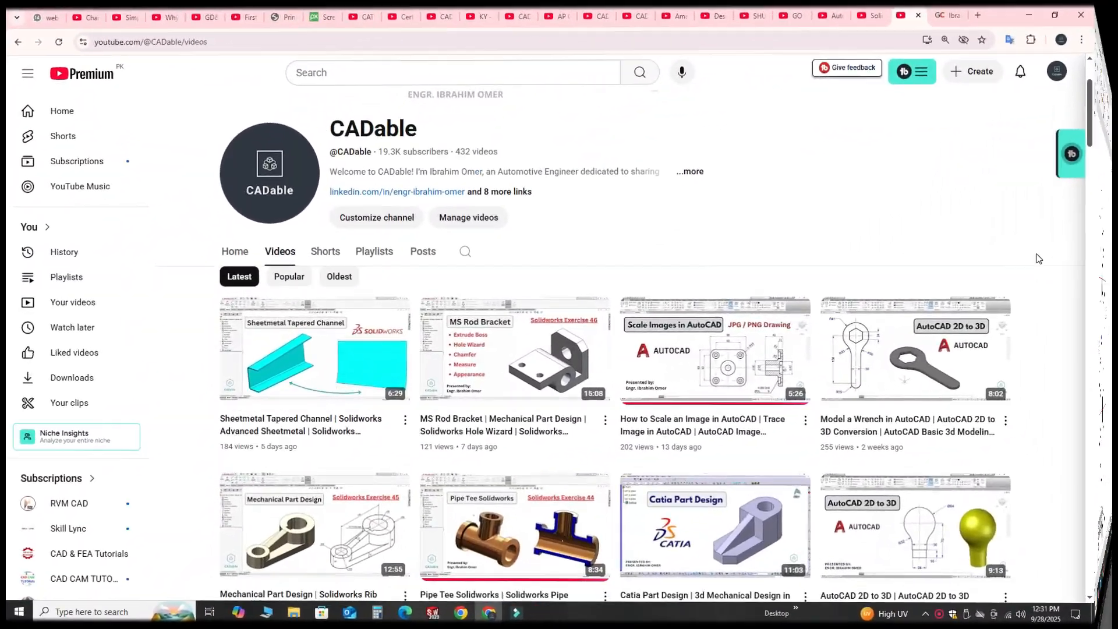
Step: Look through the latest videos on the CADable YouTube channel and return to the beginning of the page
{"action": "scroll", "coordinate": [1039, 259], "scroll_direction": "down", "scroll_amount": 2}
{"action": "scroll", "coordinate": [1053, 348], "scroll_direction": "down", "scroll_amount": 8}
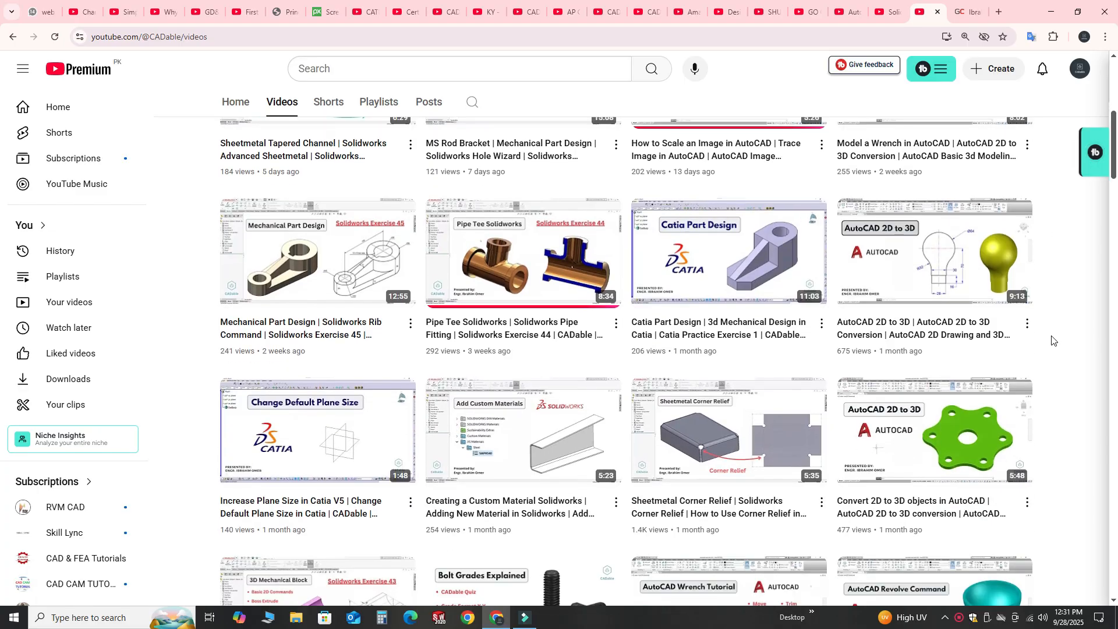
{"action": "scroll", "coordinate": [1053, 340], "scroll_direction": "down", "scroll_amount": 2}
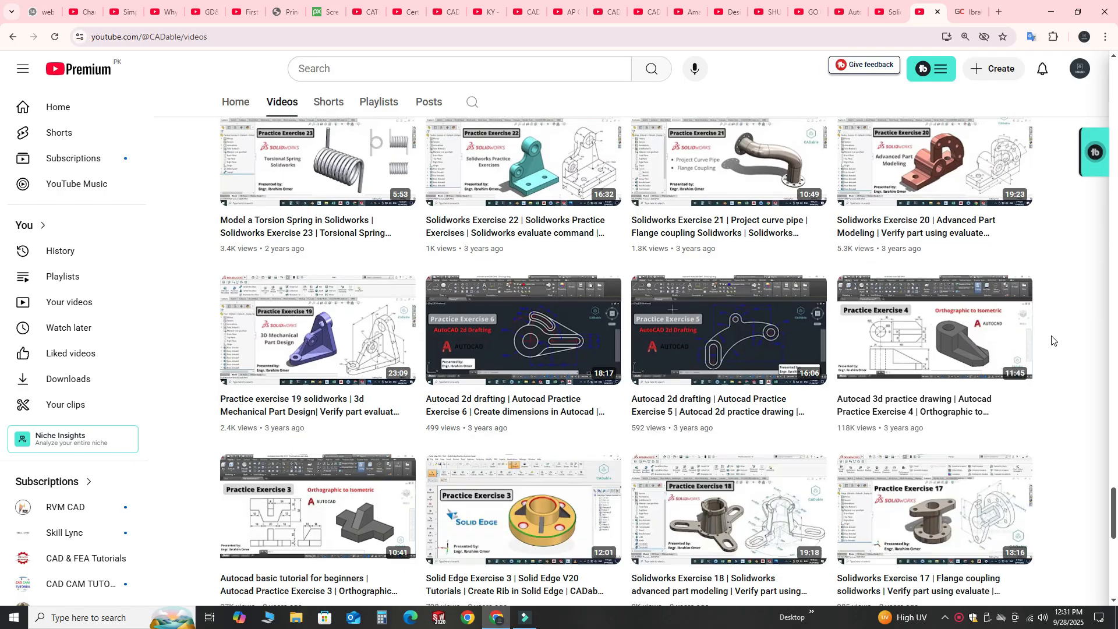
{"action": "scroll", "coordinate": [1052, 341], "scroll_direction": "down", "scroll_amount": 15}
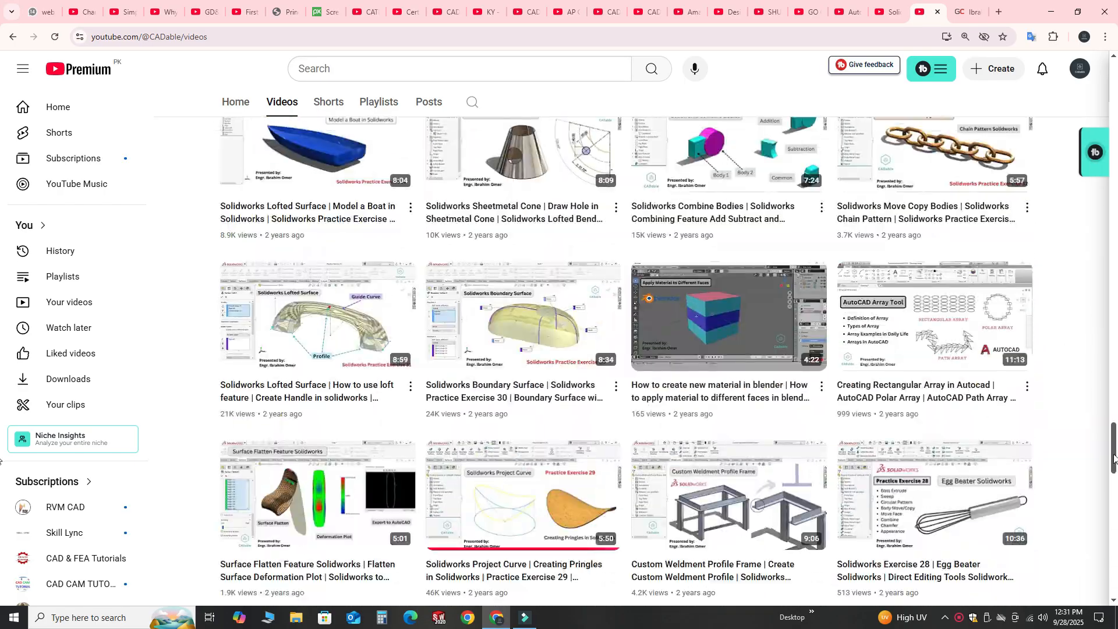
{"action": "left_click", "coordinate": [1114, 457]}
{"action": "left_click_drag", "start_coordinate": [1113, 430], "coordinate": [1099, 85]}
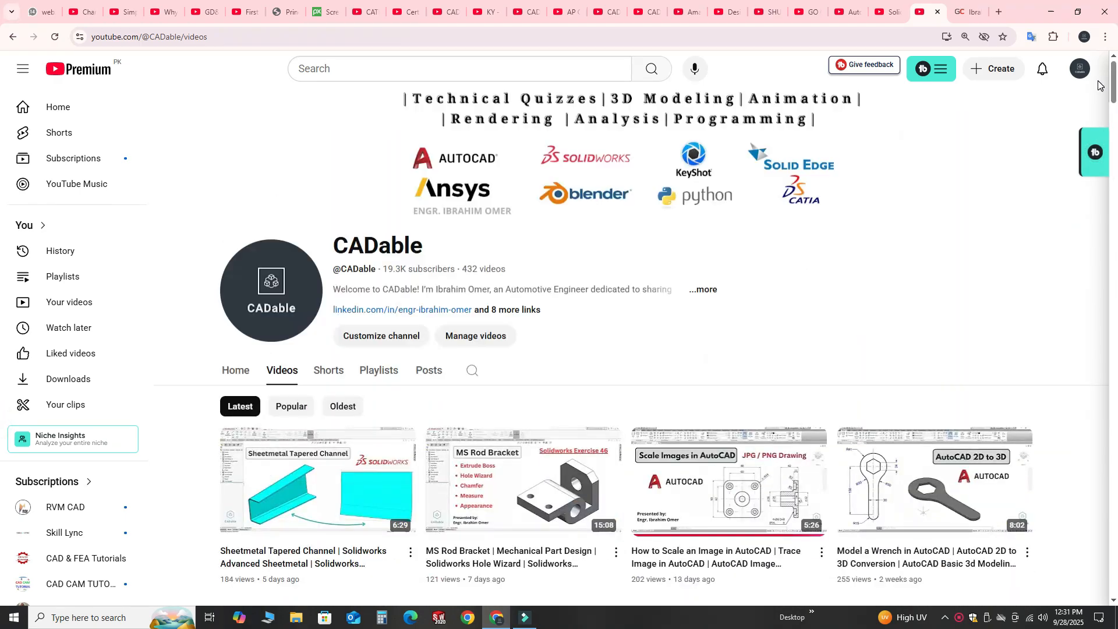
Step: Sort the CADable channel's videos by Popular and view the list
{"action": "scroll", "coordinate": [340, 300], "scroll_direction": "down", "scroll_amount": 1}
{"action": "scroll", "coordinate": [339, 299], "scroll_direction": "down", "scroll_amount": 1}
{"action": "left_click", "coordinate": [292, 290]}
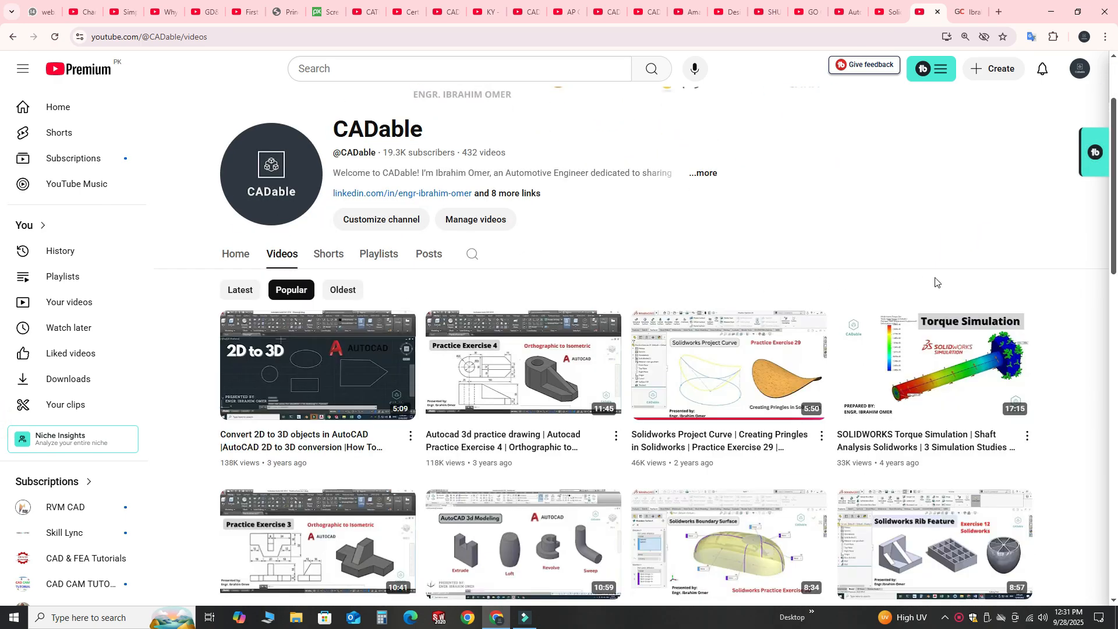
{"action": "scroll", "coordinate": [1105, 292], "scroll_direction": "down", "scroll_amount": 1}
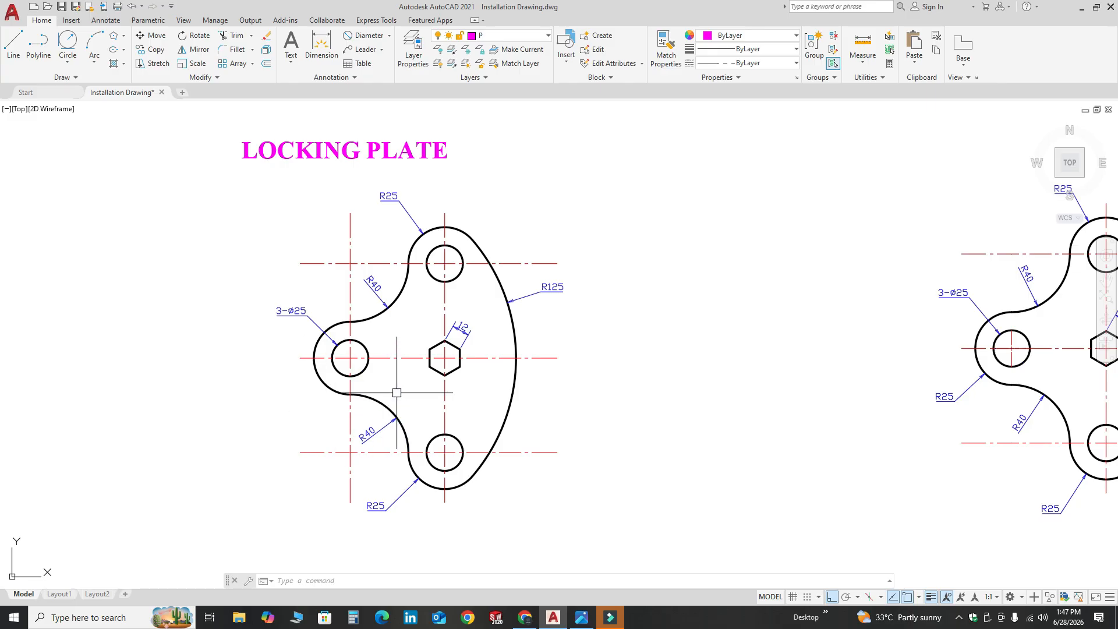
{"action": "scroll", "coordinate": [462, 270], "scroll_direction": "up", "scroll_amount": 7}
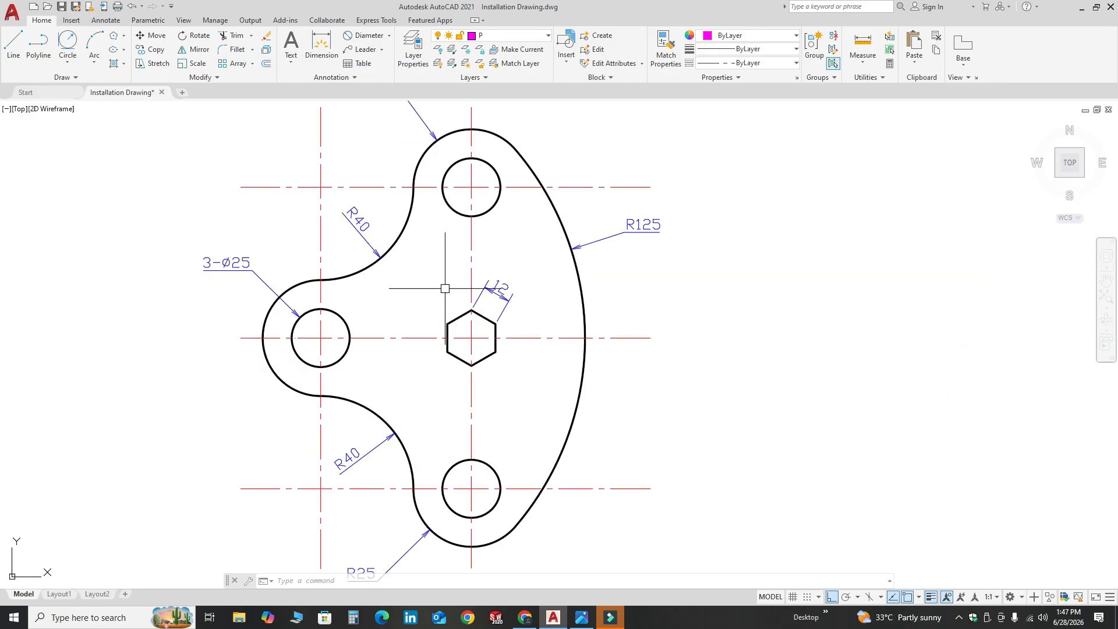
{"action": "left_click", "coordinate": [498, 309]}
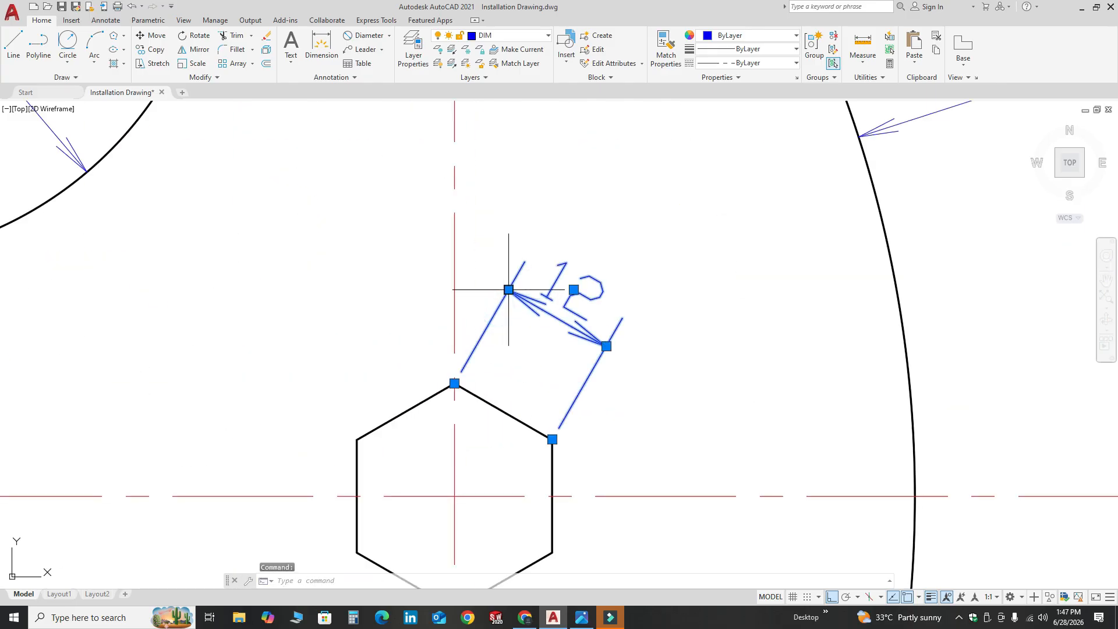
{"action": "left_click", "coordinate": [498, 309]}
{"action": "key", "text": "Escape"}
Step: Compare the outline, holes, center lines and dimensions of the titled locking plate with those of the other plate drawing
{"action": "scroll", "coordinate": [460, 293], "scroll_direction": "down", "scroll_amount": 6}
{"action": "scroll", "coordinate": [443, 295], "scroll_direction": "down", "scroll_amount": 2}
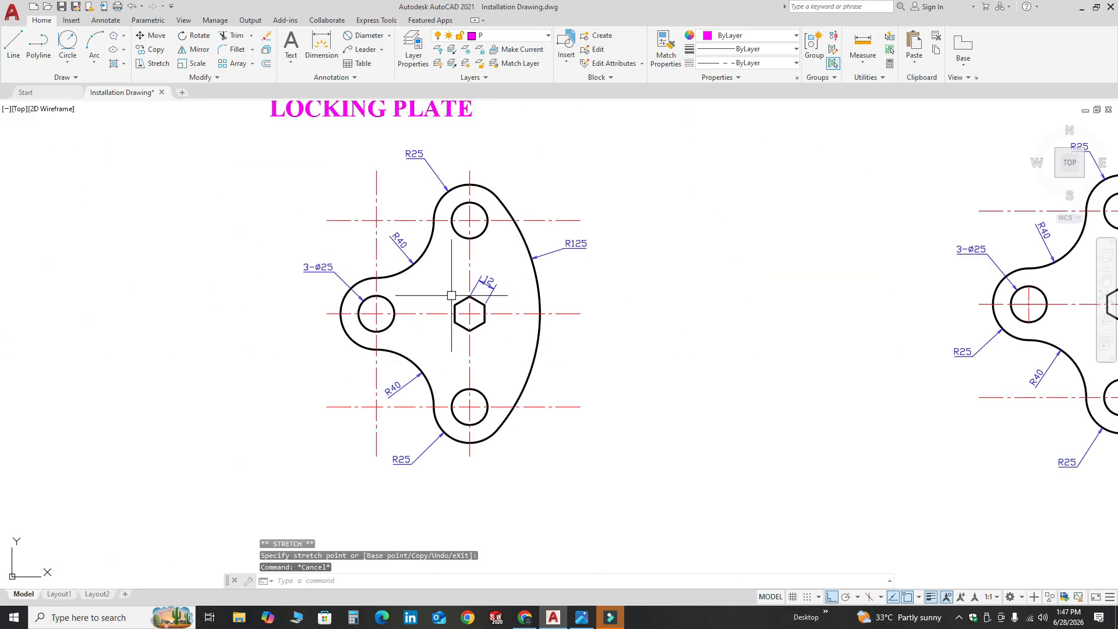
{"action": "scroll", "coordinate": [308, 349], "scroll_direction": "down", "scroll_amount": 3}
{"action": "scroll", "coordinate": [775, 290], "scroll_direction": "up", "scroll_amount": 2}
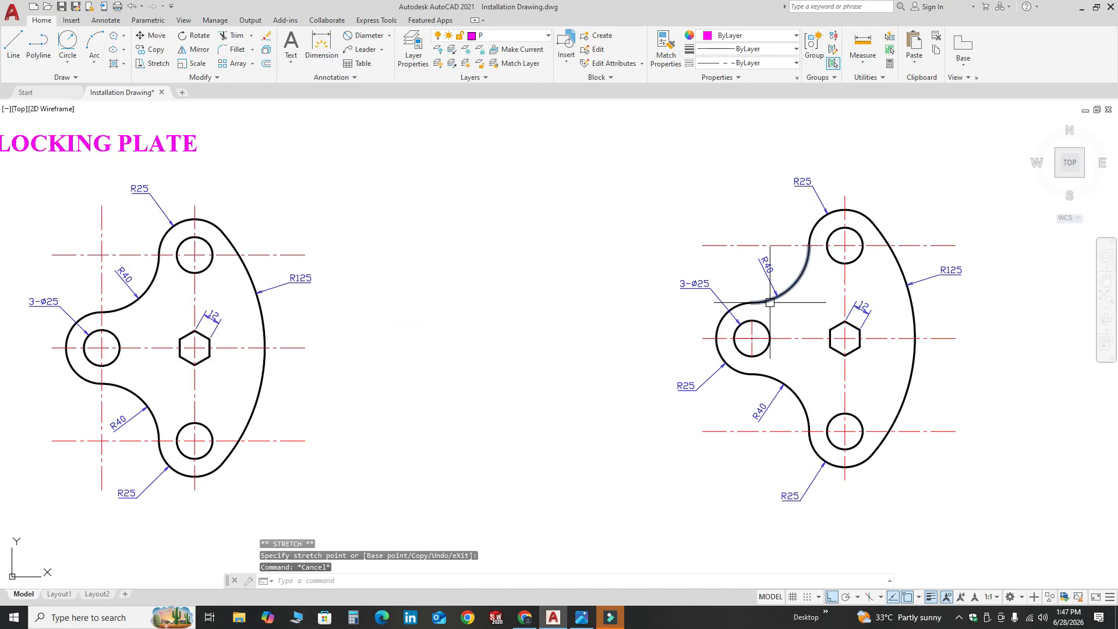
{"action": "scroll", "coordinate": [784, 317], "scroll_direction": "up", "scroll_amount": 3}
{"action": "scroll", "coordinate": [785, 329], "scroll_direction": "down", "scroll_amount": 3}
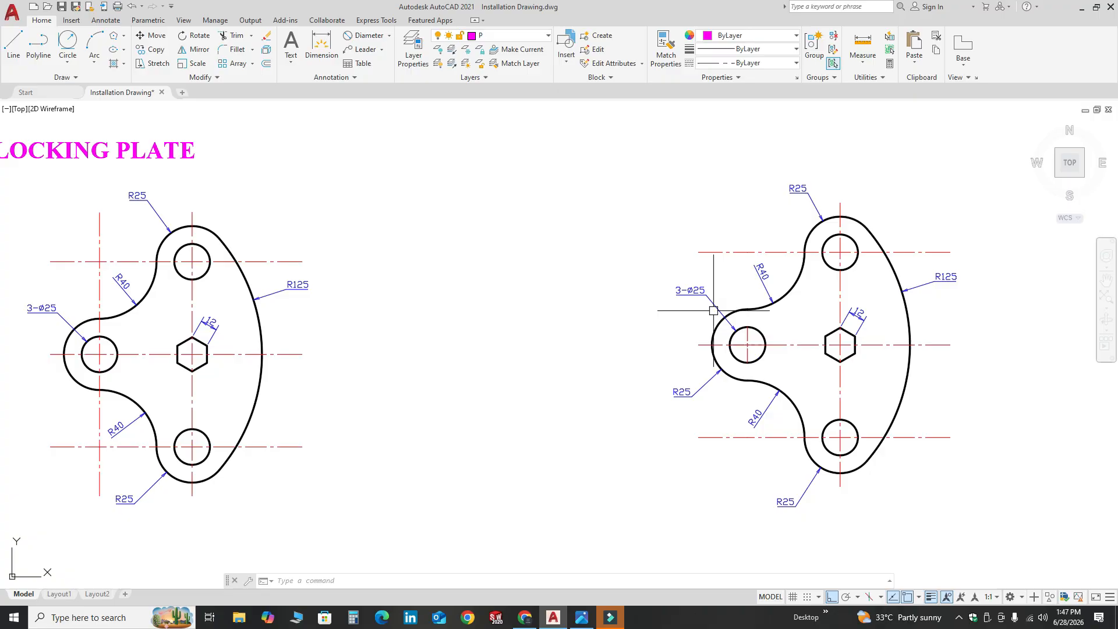
{"action": "scroll", "coordinate": [713, 310], "scroll_direction": "down", "scroll_amount": 2}
{"action": "scroll", "coordinate": [277, 282], "scroll_direction": "up", "scroll_amount": 2}
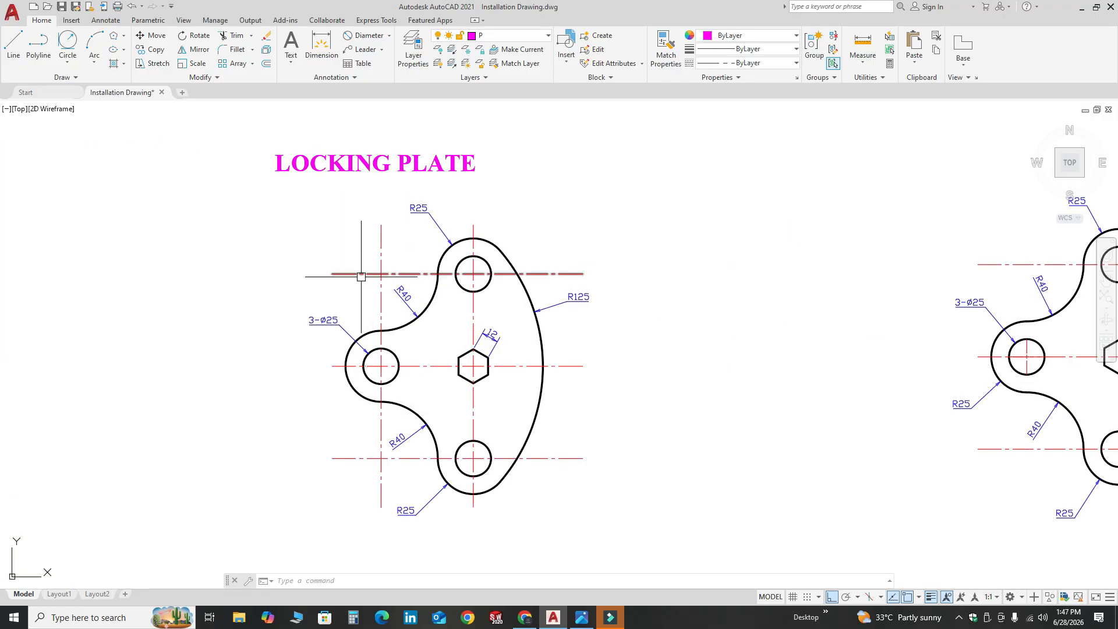